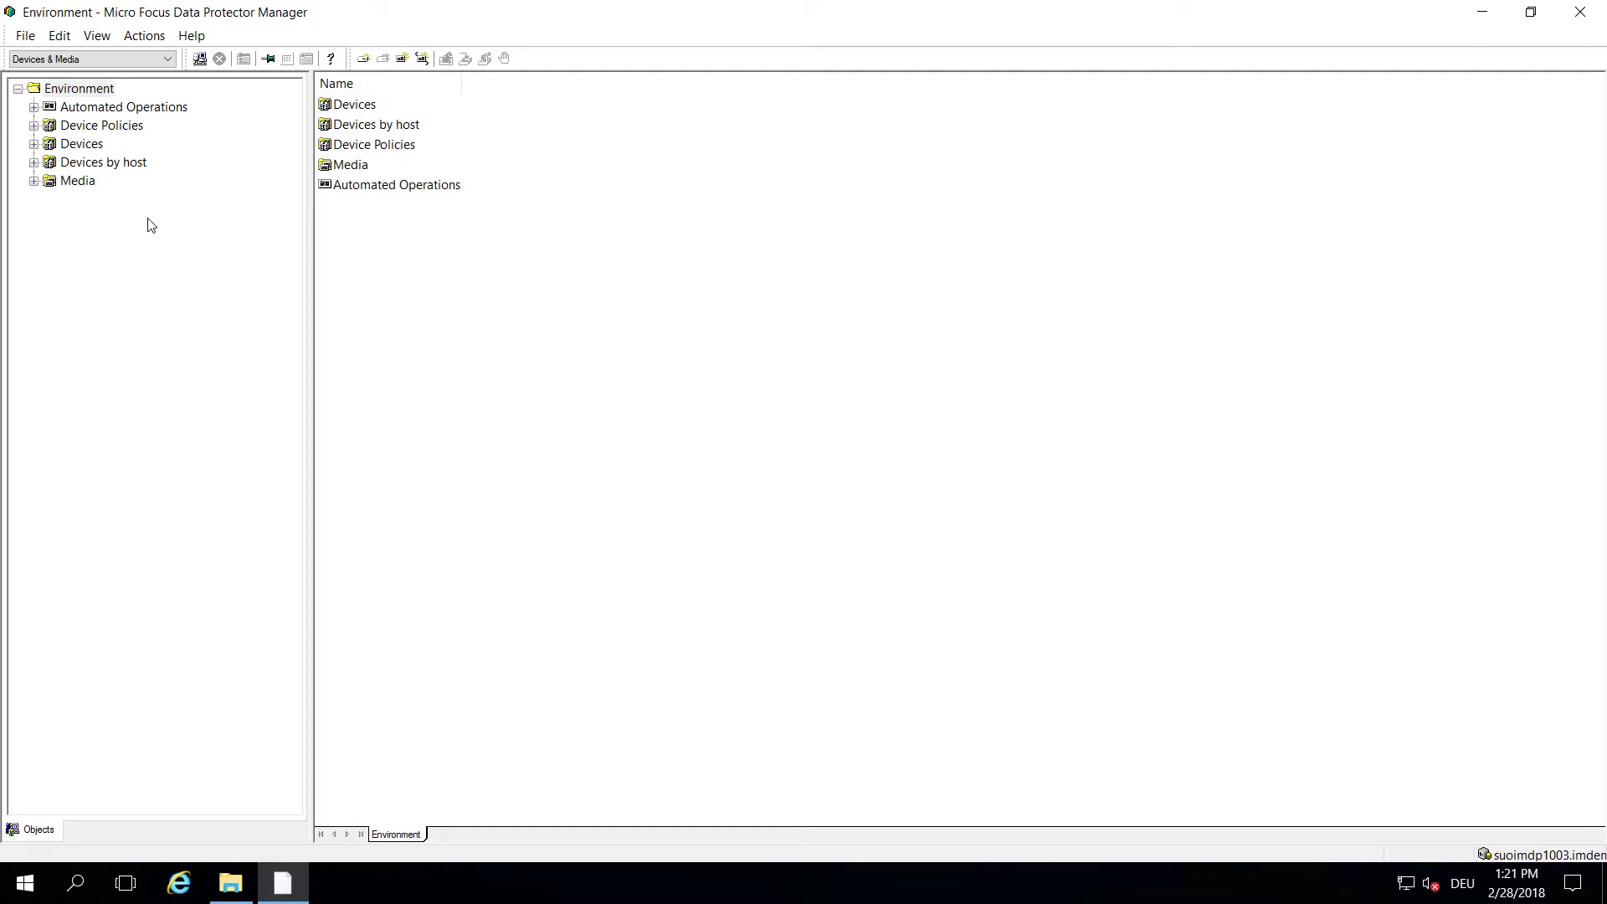
Step: Start a new device named DEMO_SYSTEM_FL and set its device type to File Library
right_click(77, 144)
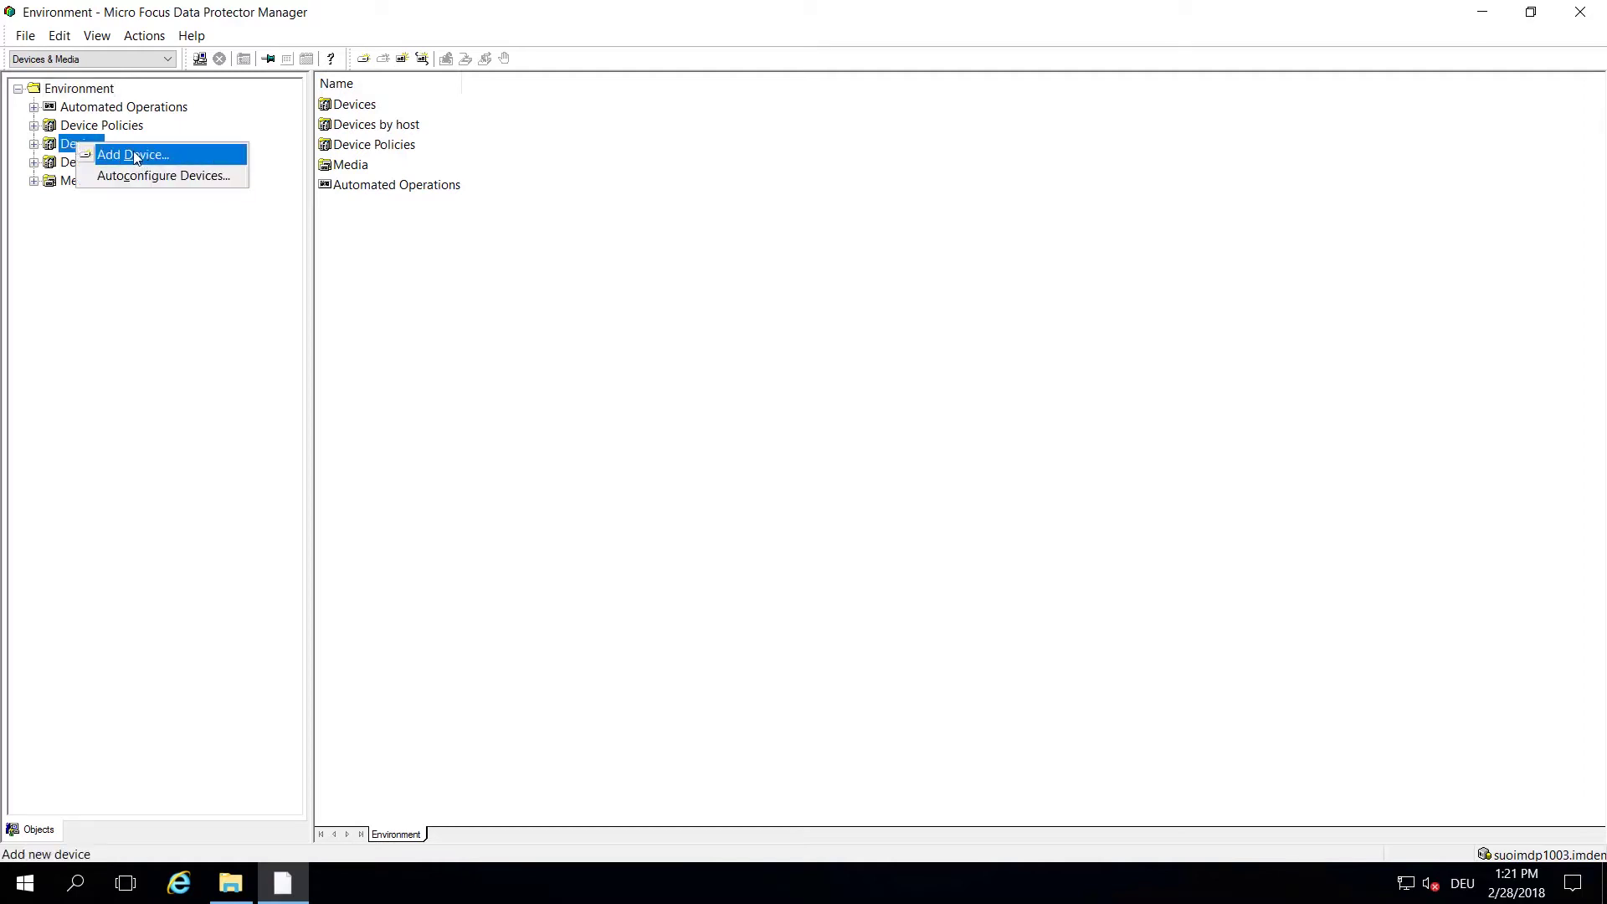
left_click(132, 156)
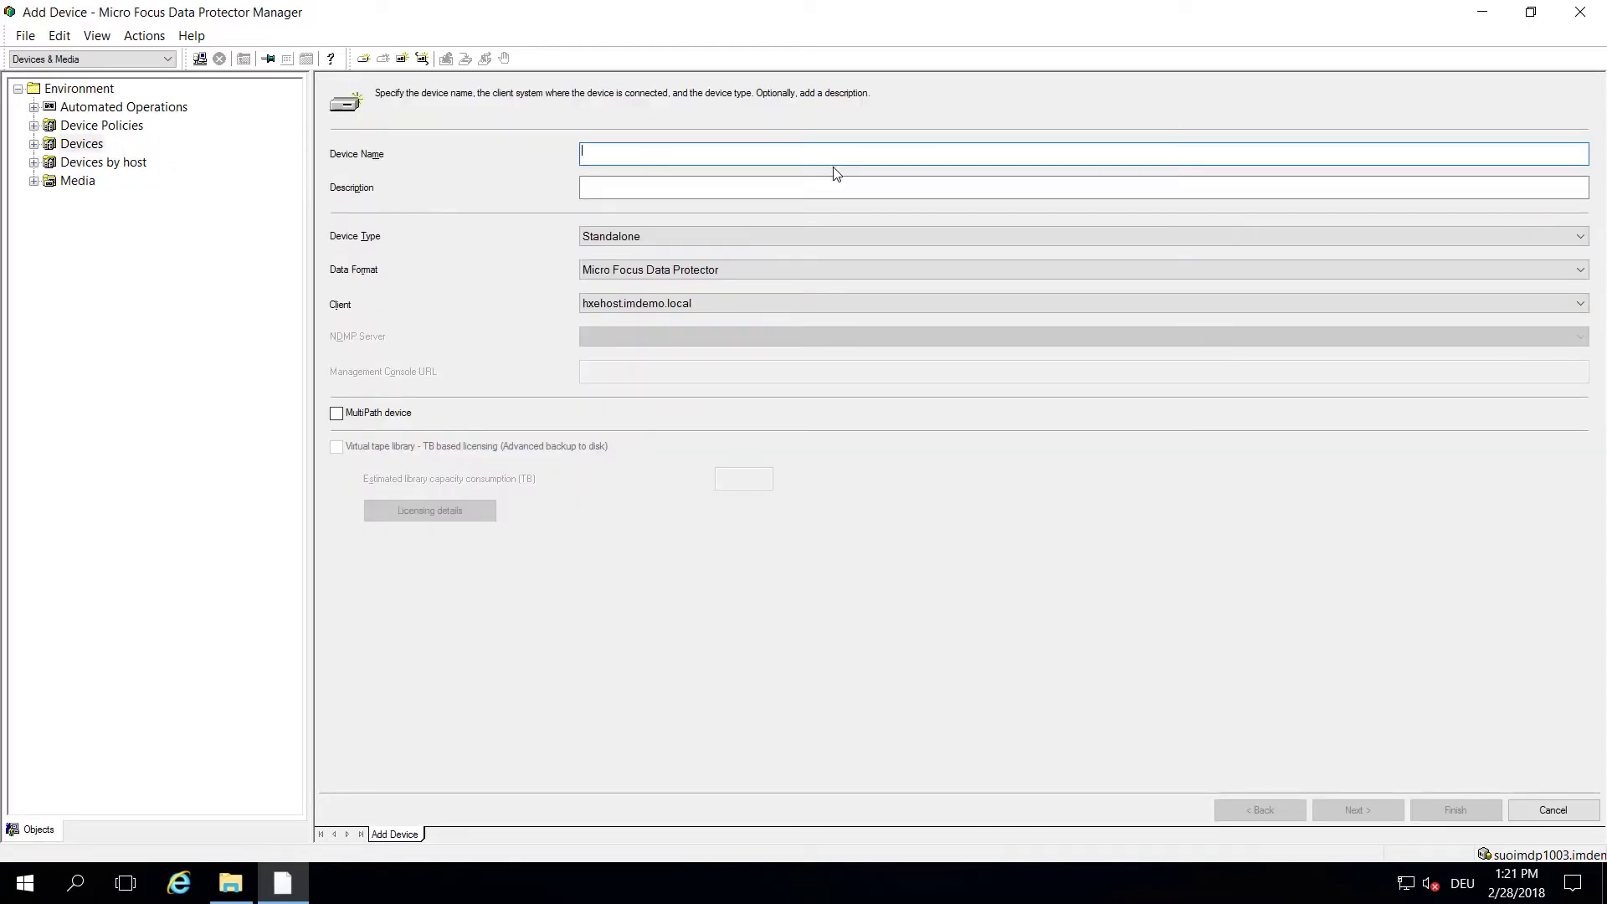
type("DEMO_SYSTEM_FL")
left_click(730, 238)
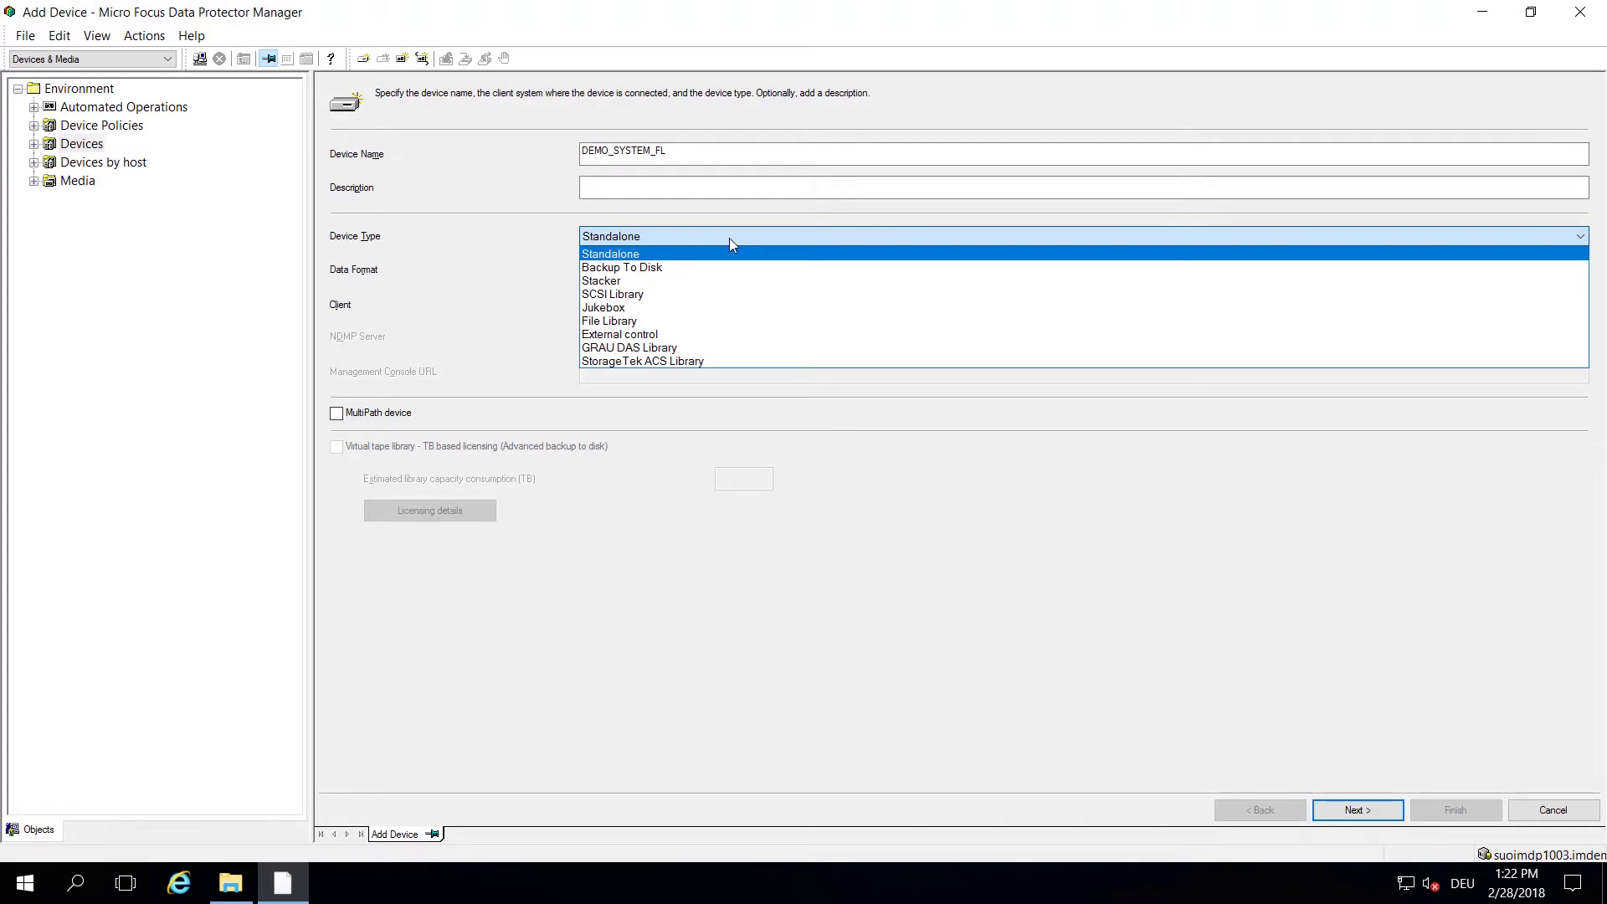
left_click(642, 274)
left_click(676, 271)
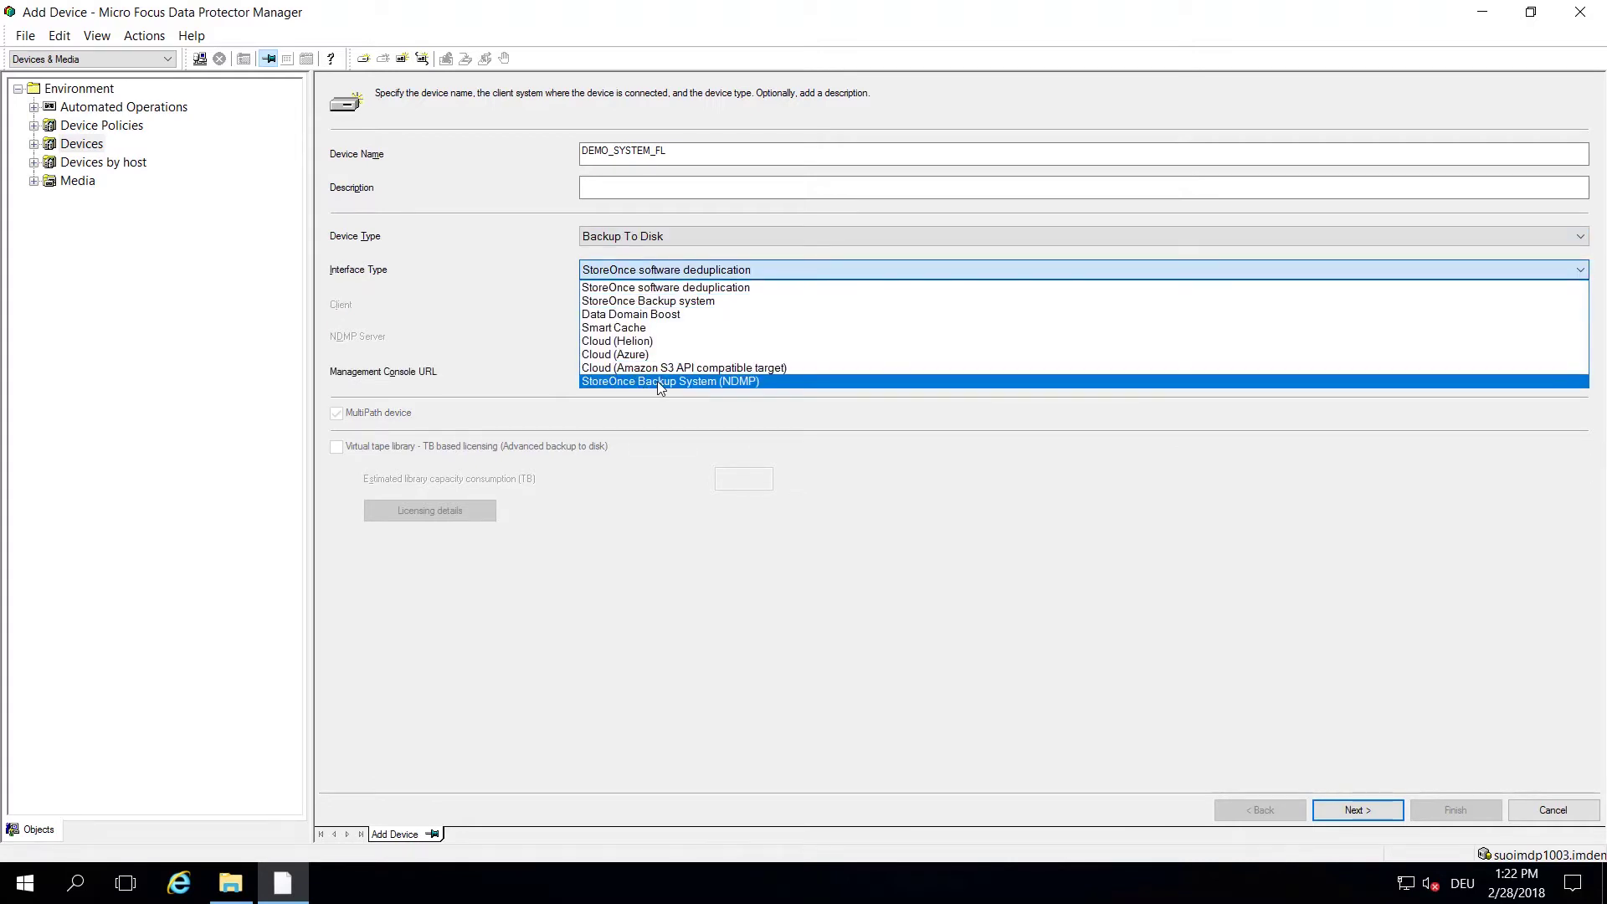
left_click(730, 384)
left_click(700, 234)
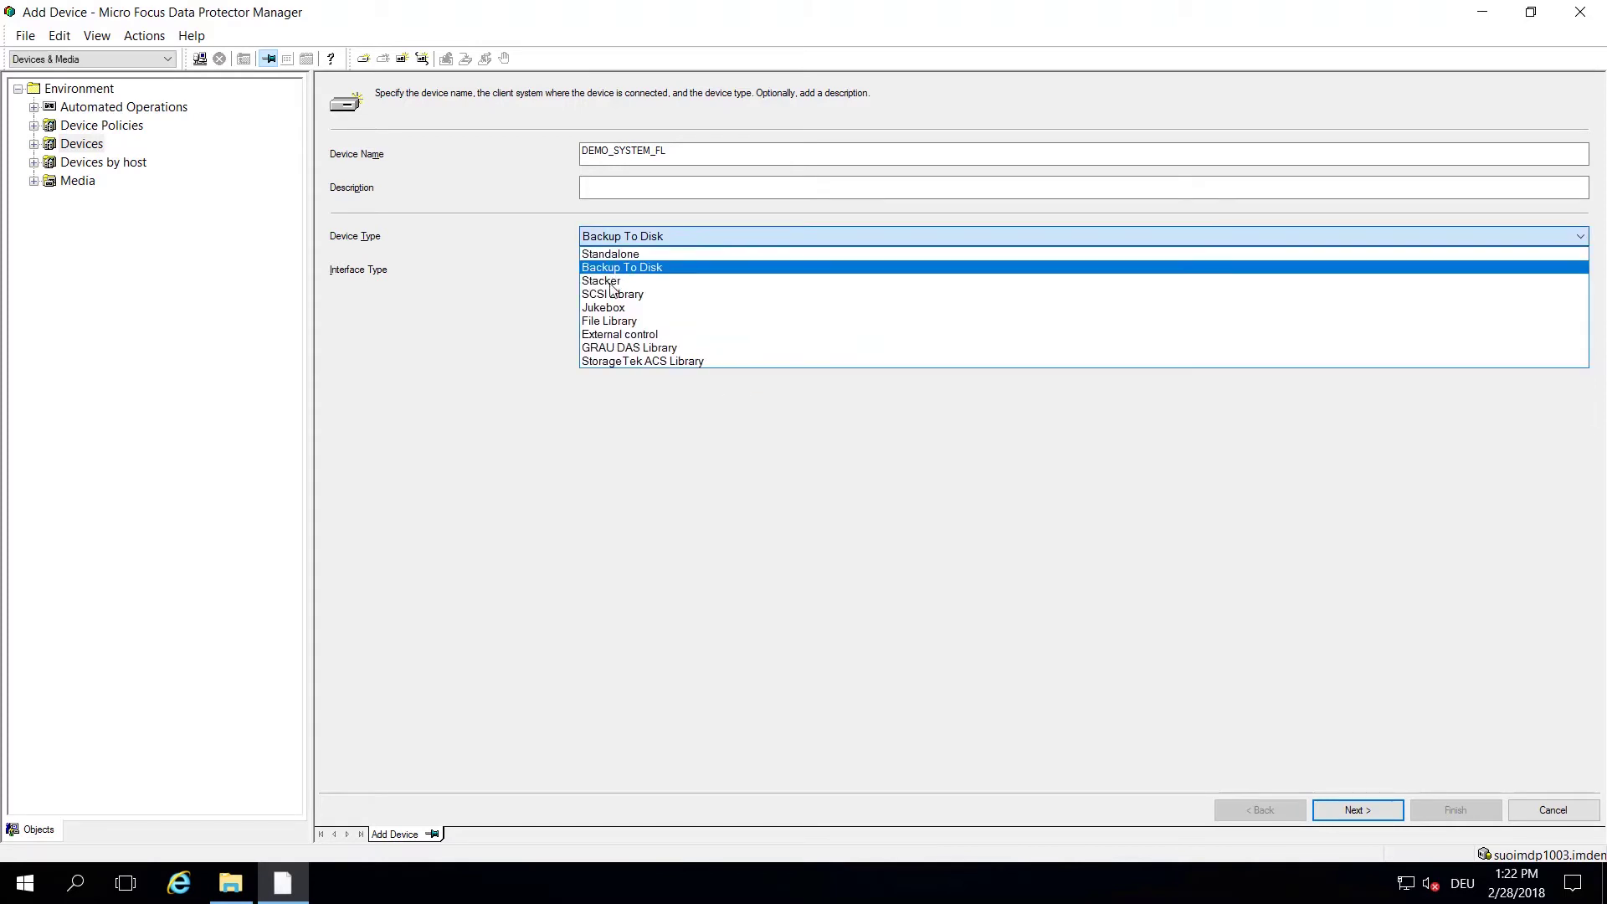
left_click(620, 323)
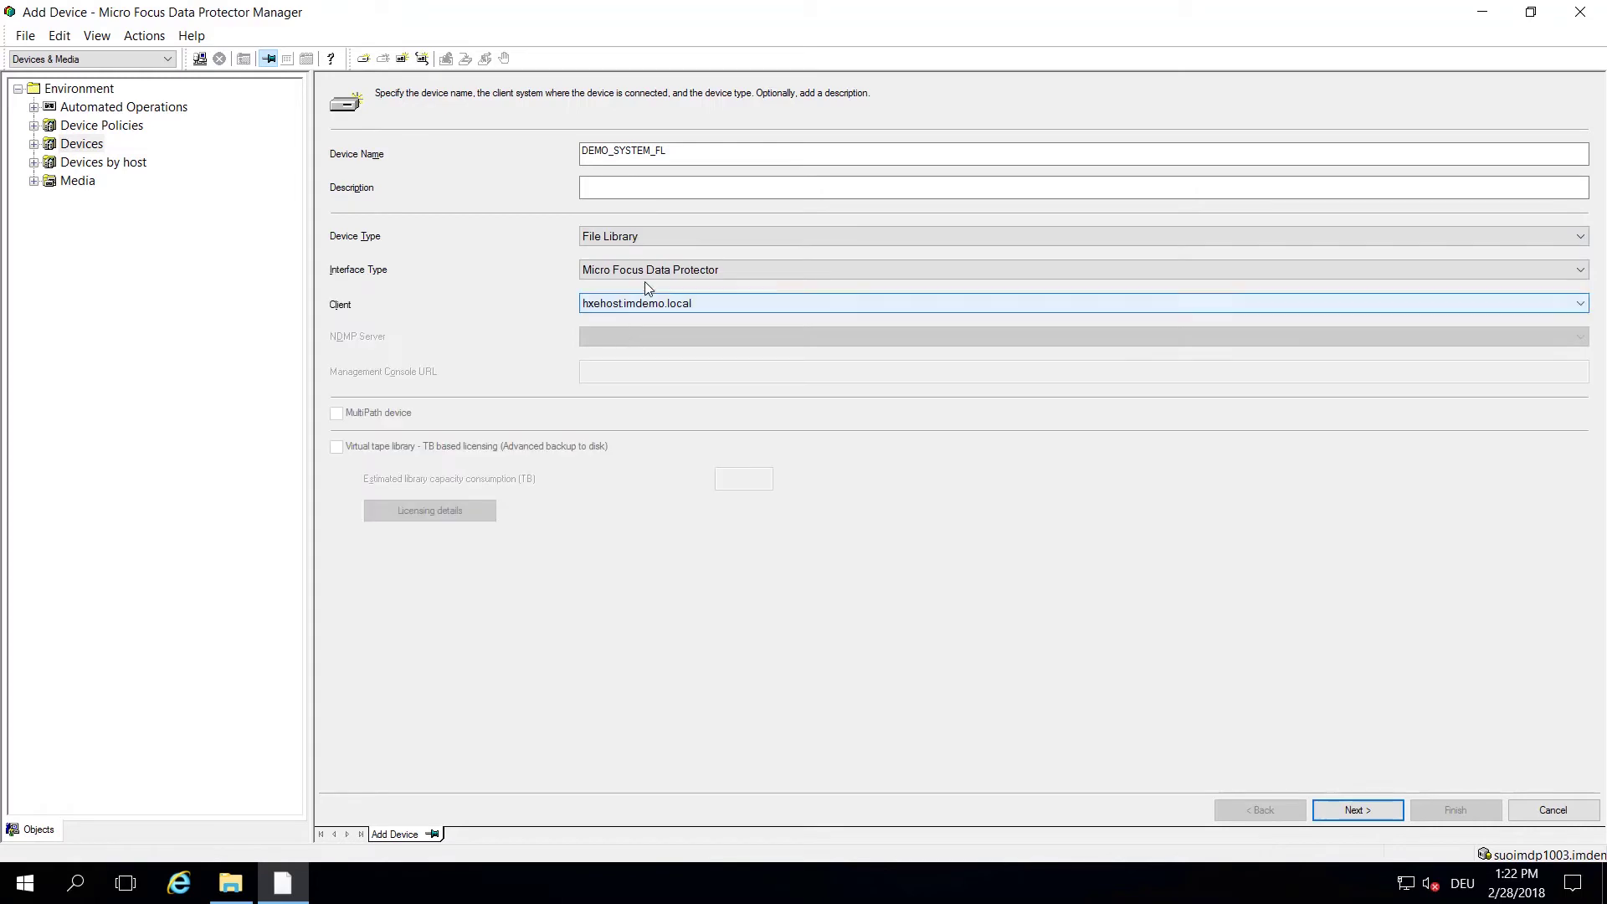
left_click(611, 272)
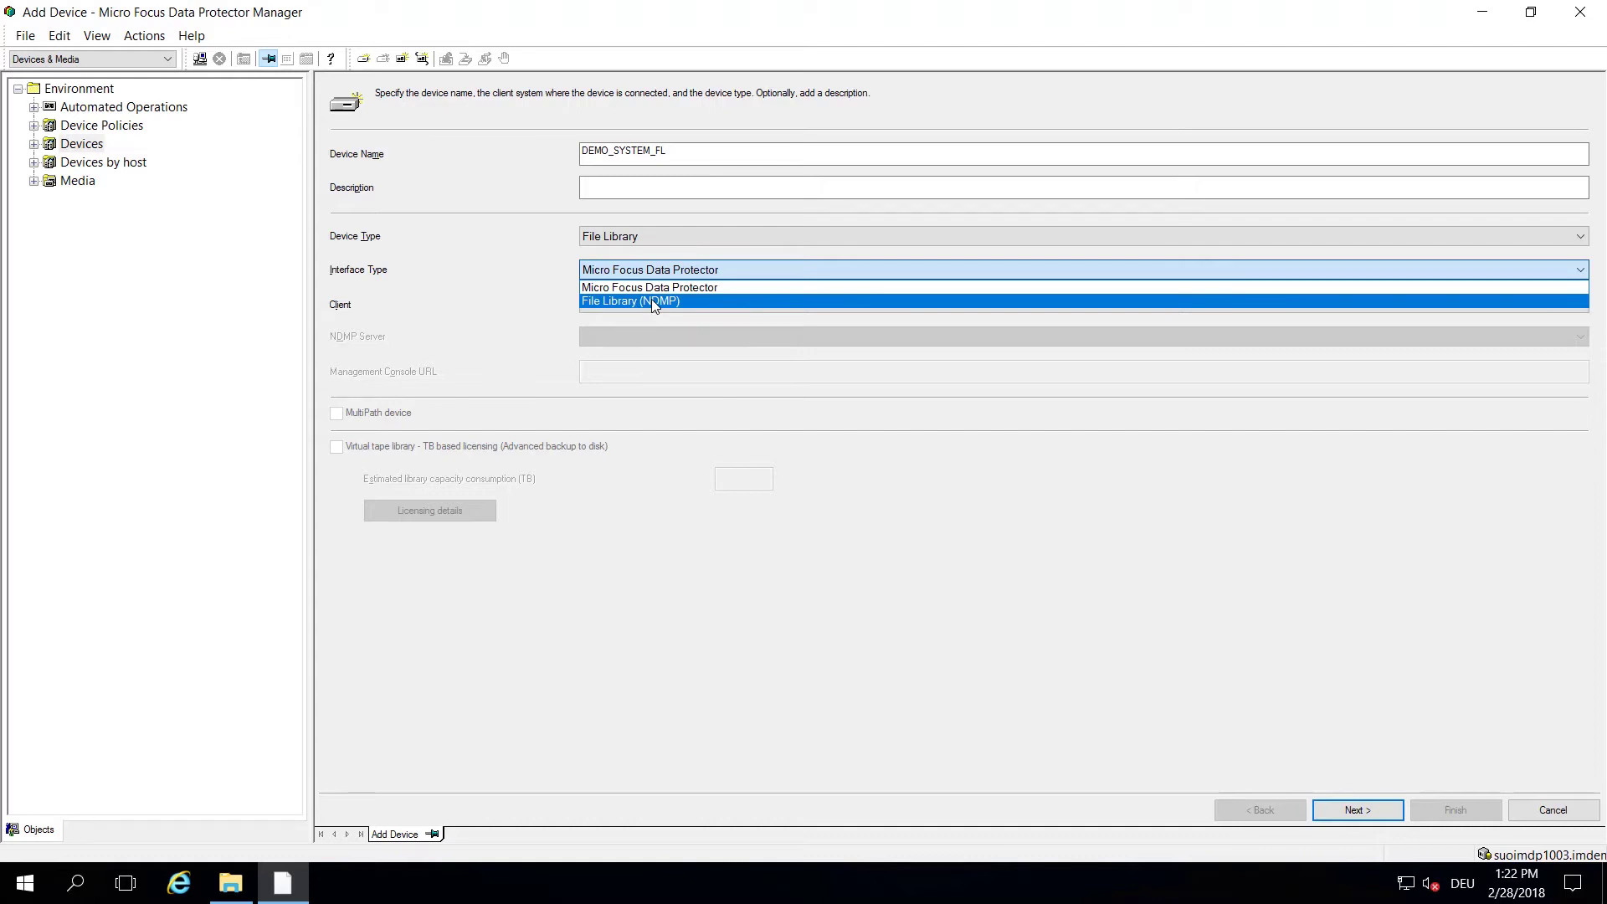
Step: Keep File Library as the device type, with File Library (NDMP) interface on client suoimdp1003.imdemo.local
left_click(515, 260)
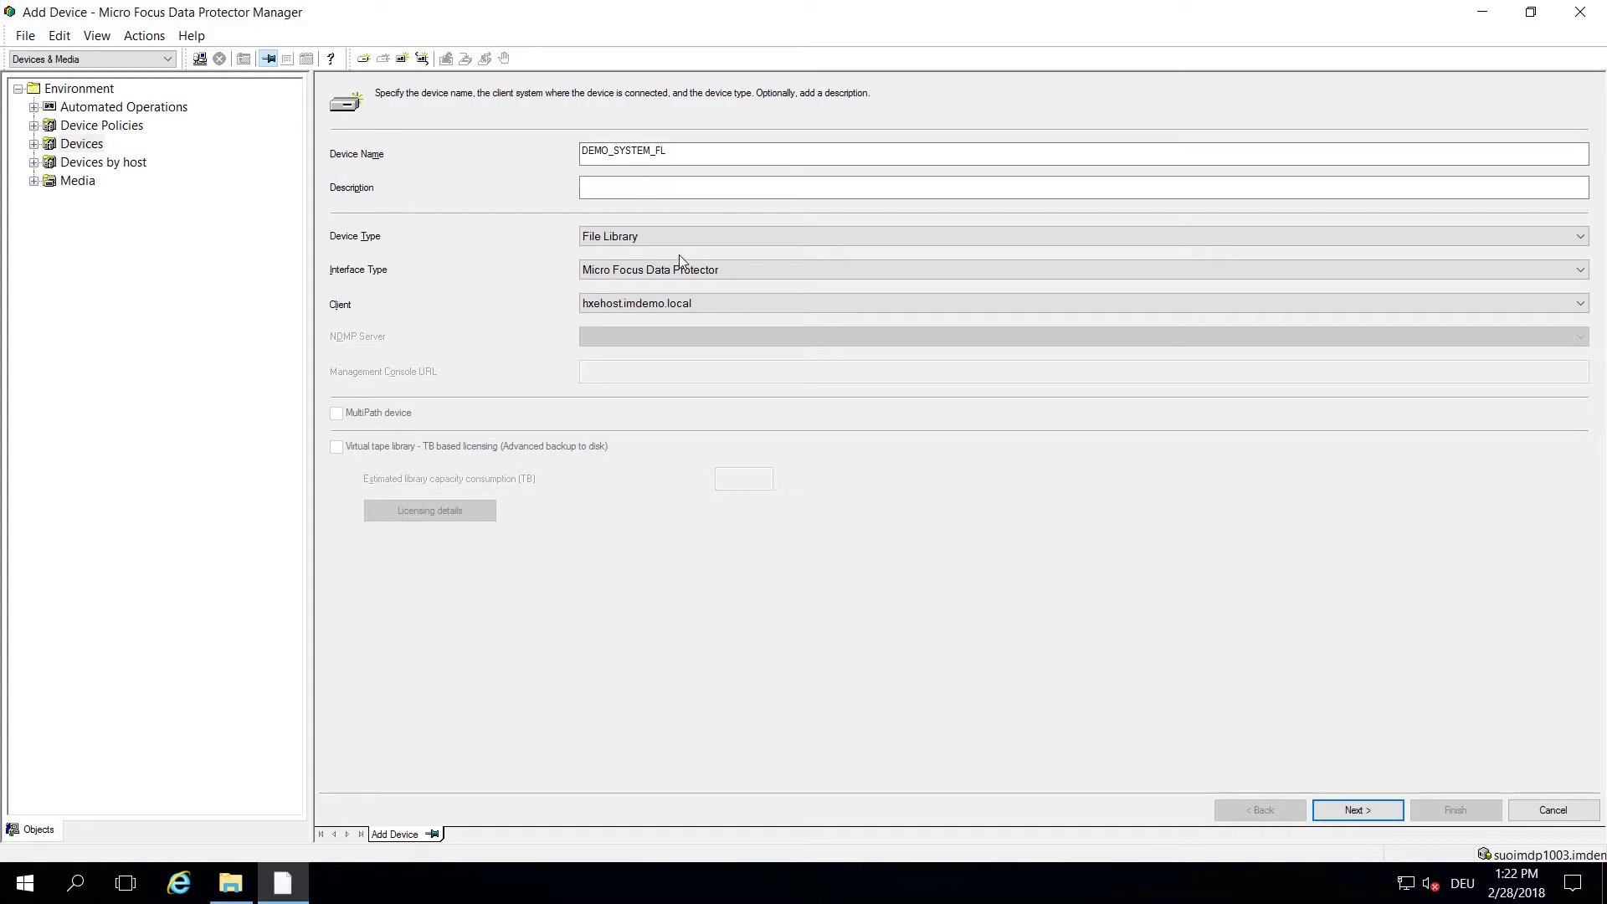
left_click(675, 150)
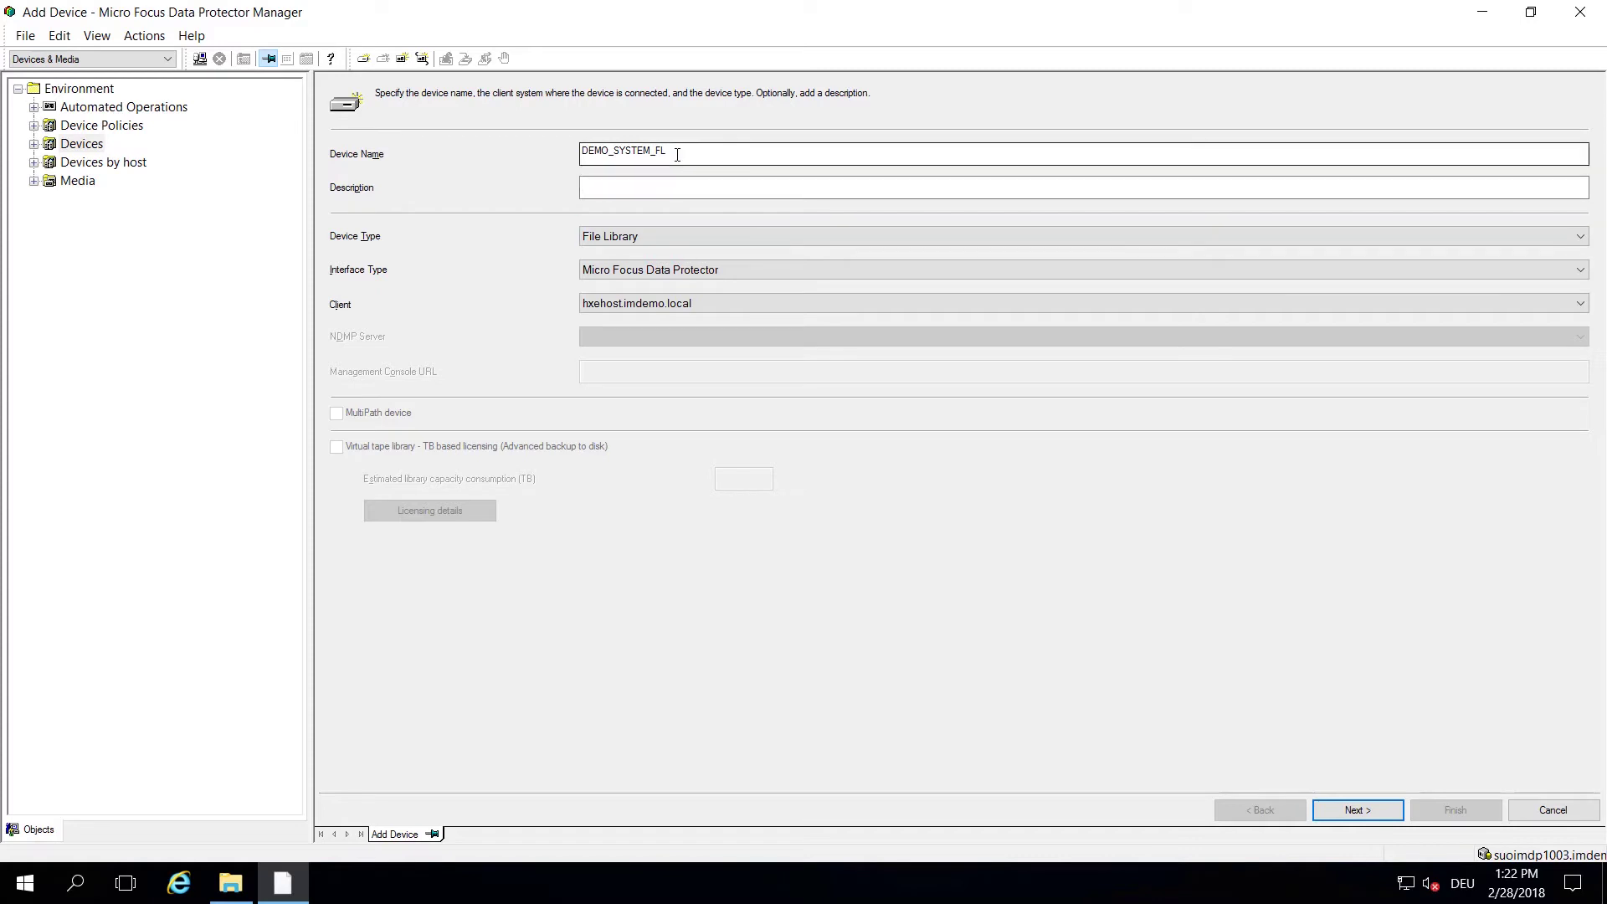
left_click(680, 234)
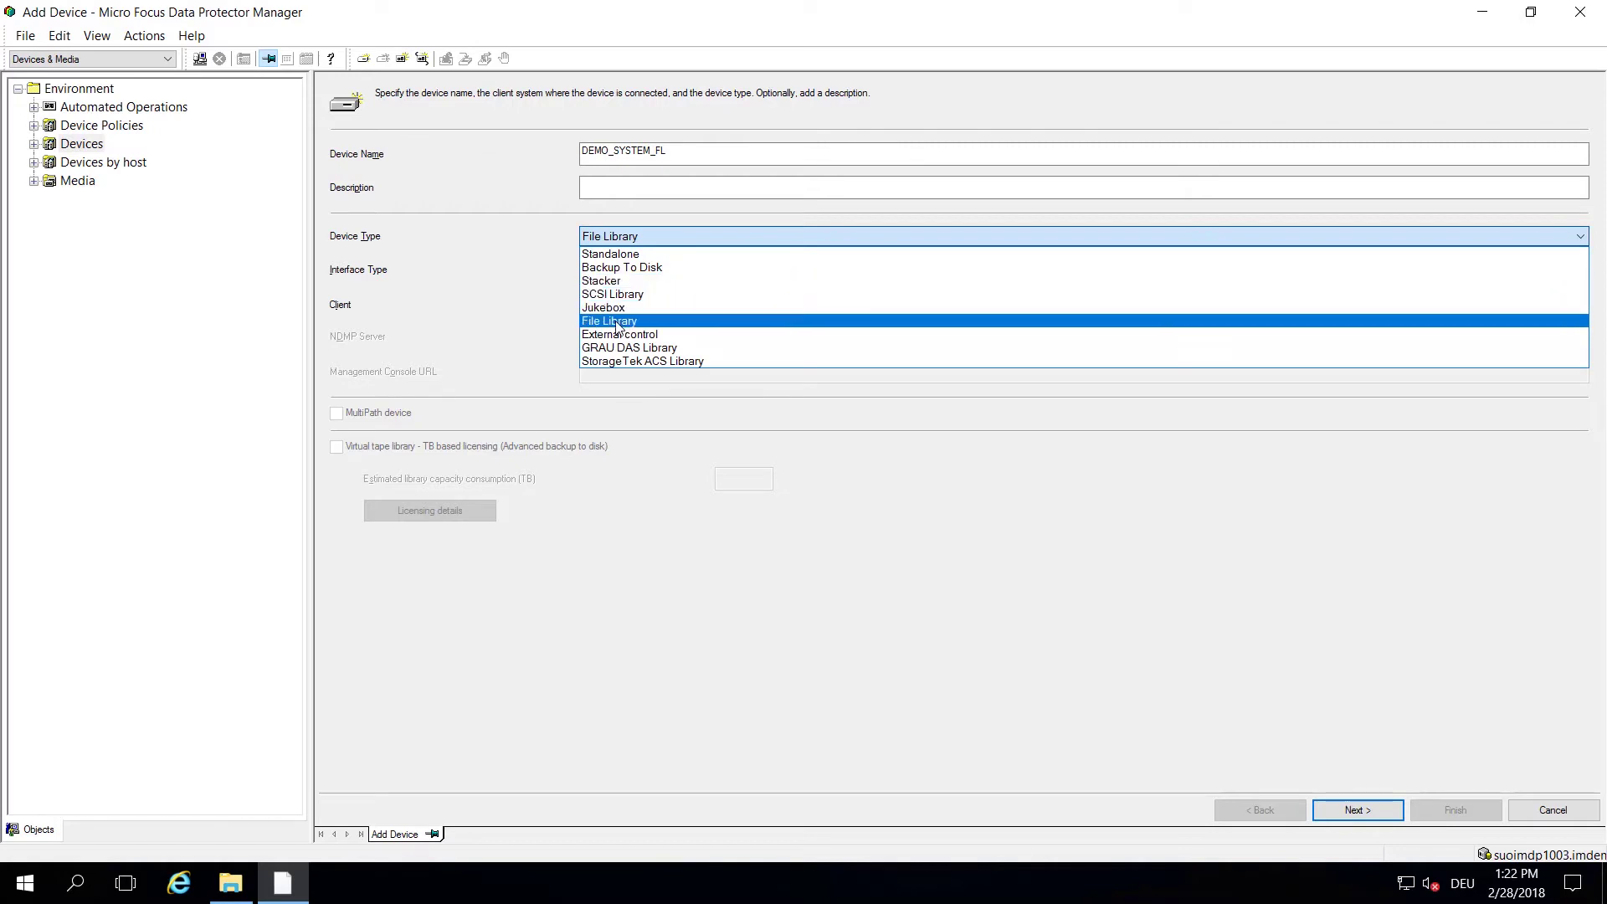
left_click(630, 320)
left_click(655, 270)
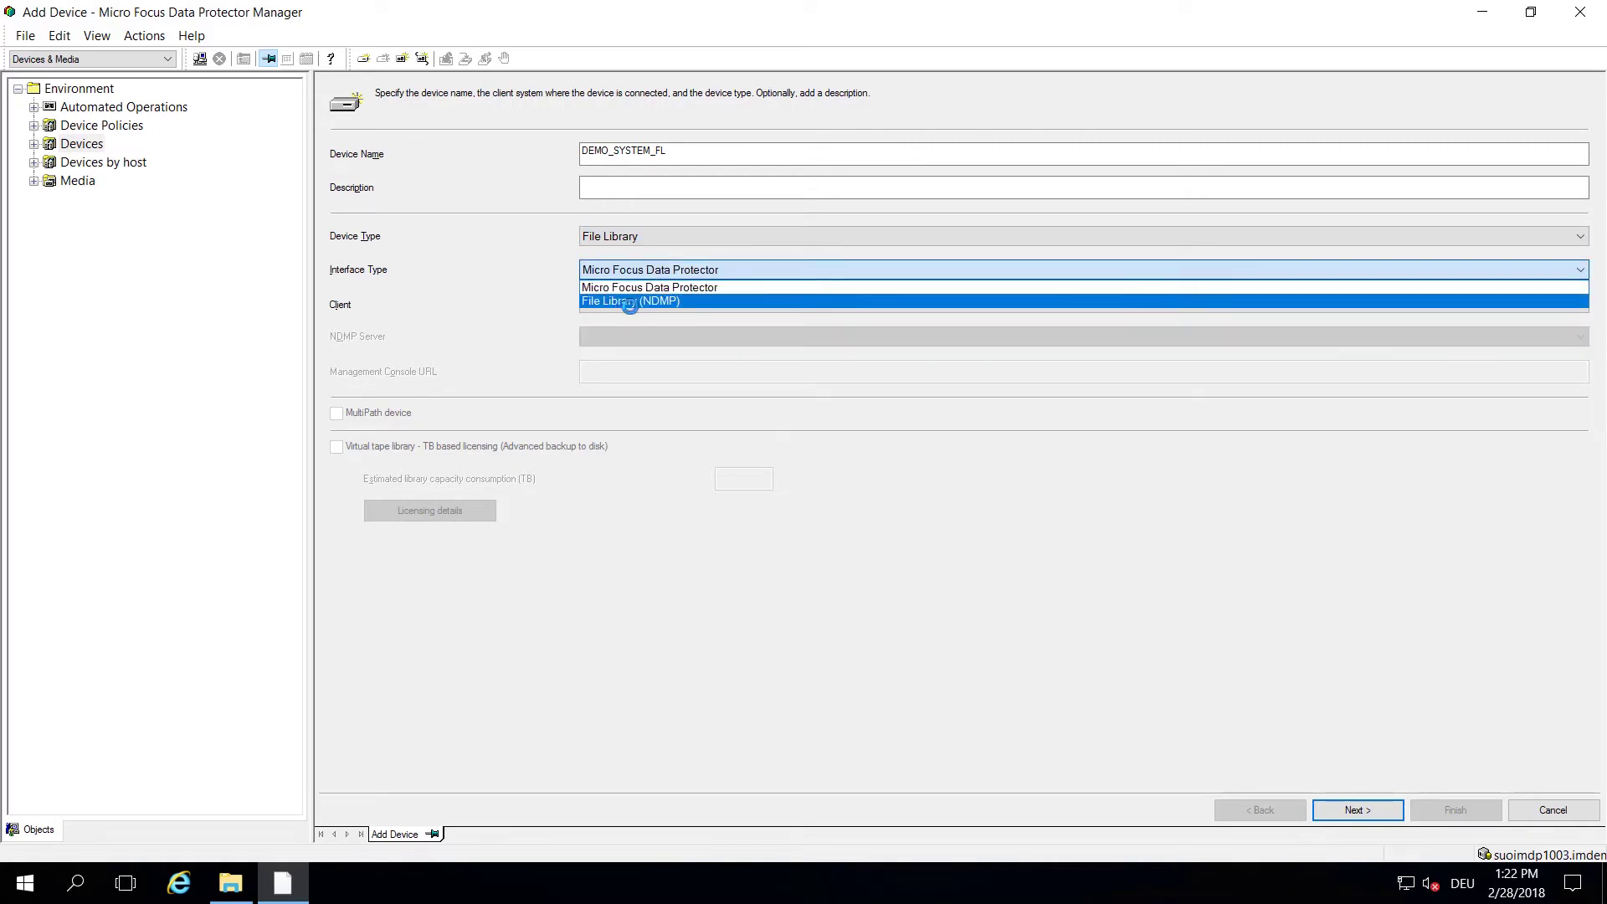
left_click(649, 308)
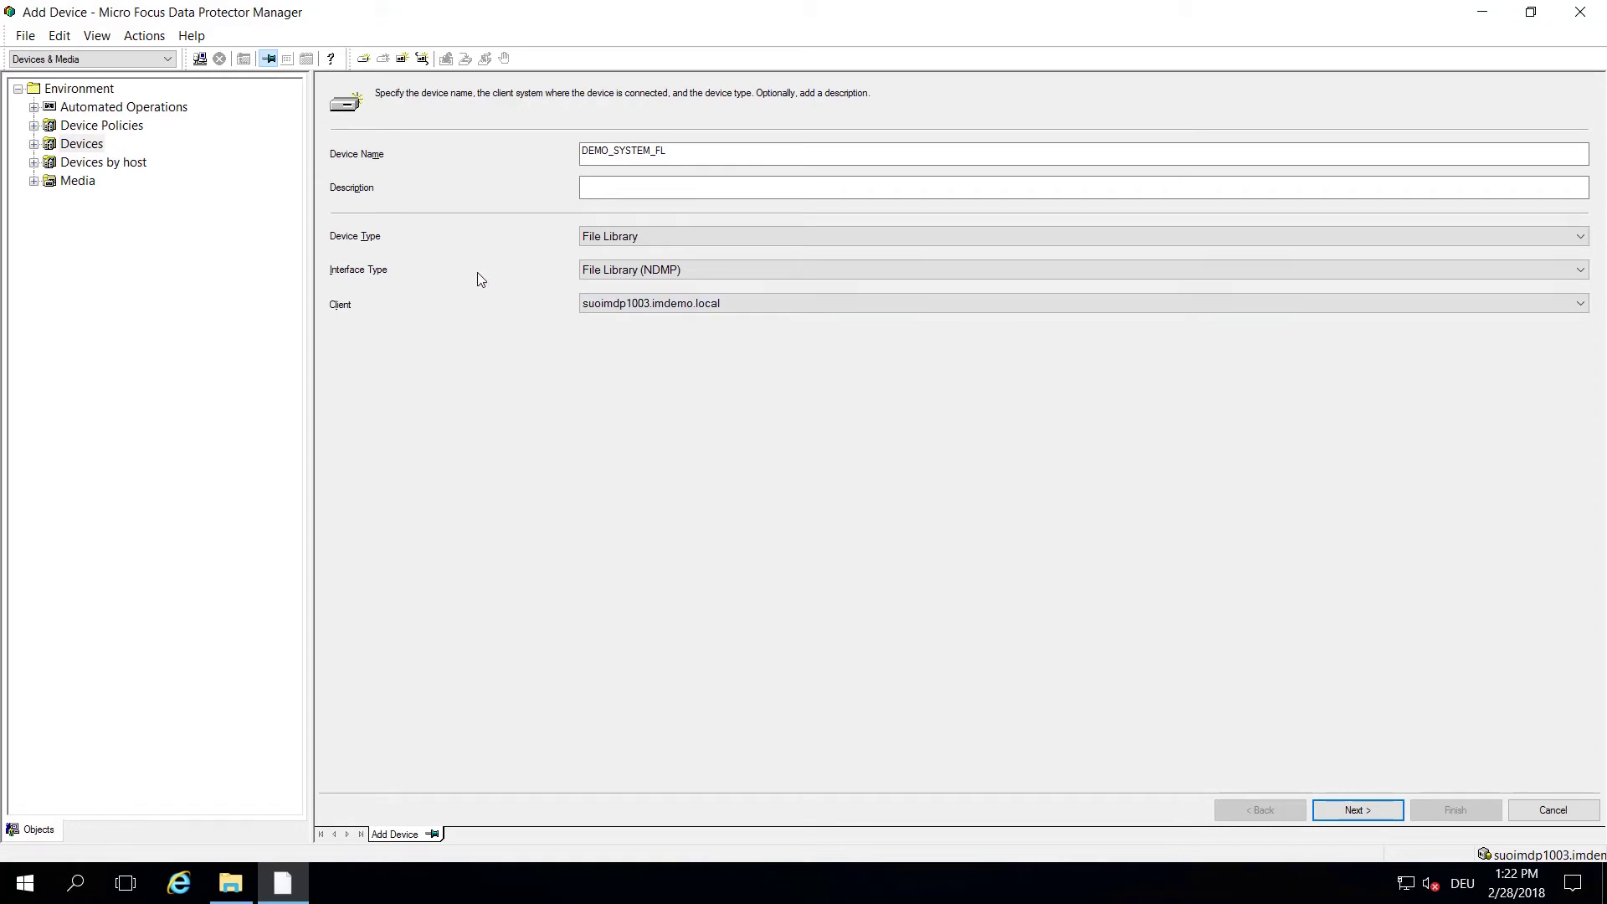
left_click(744, 311)
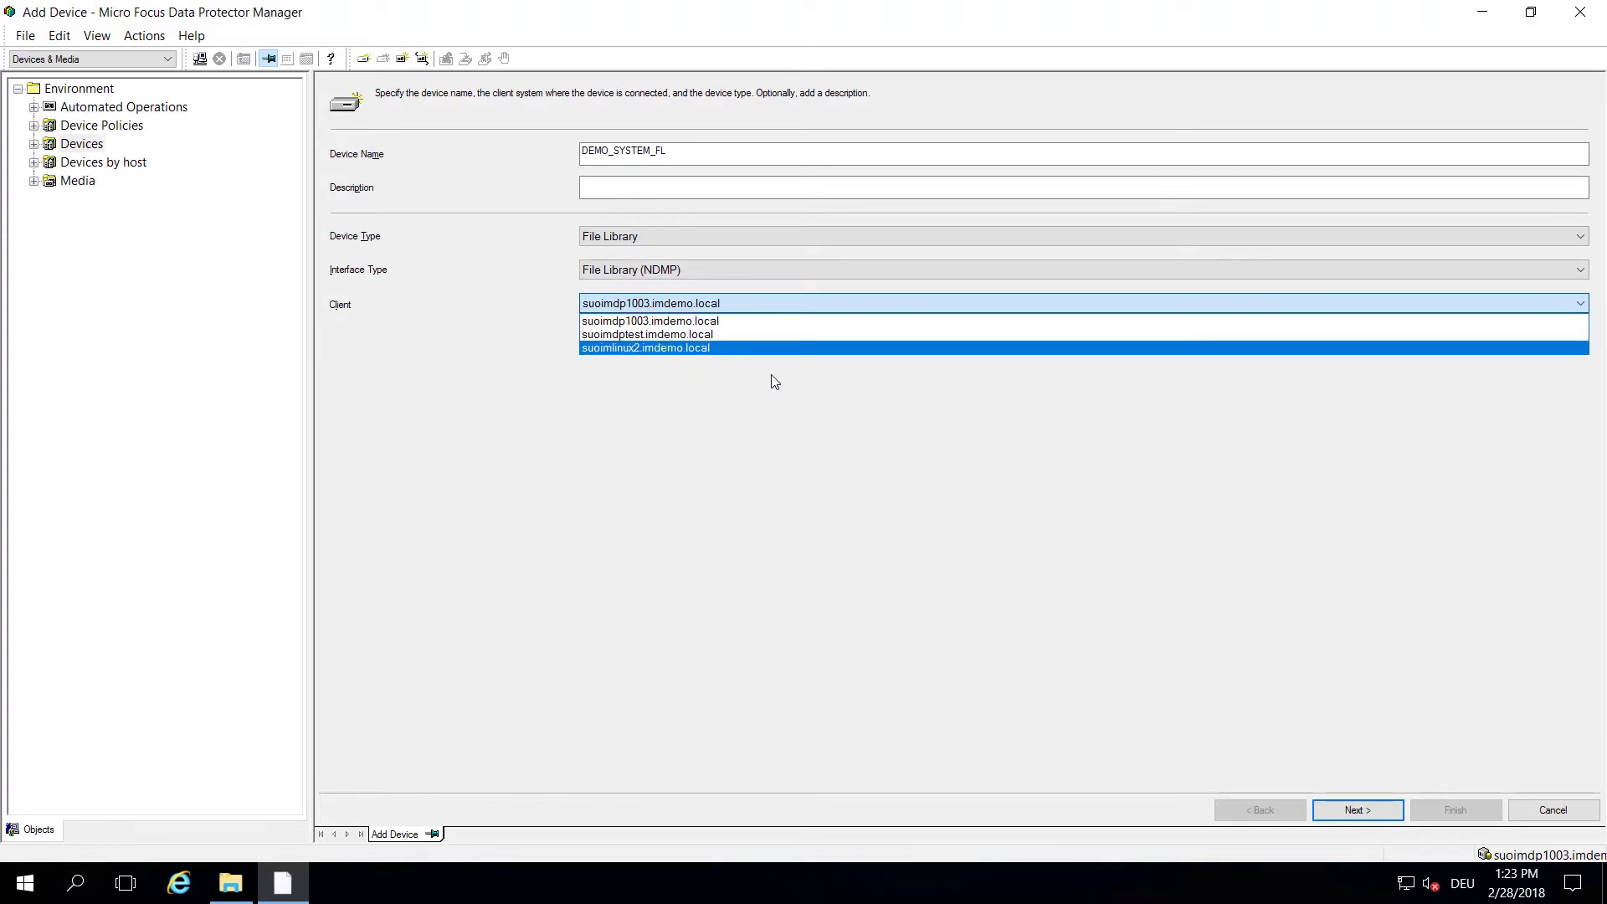
left_click(679, 325)
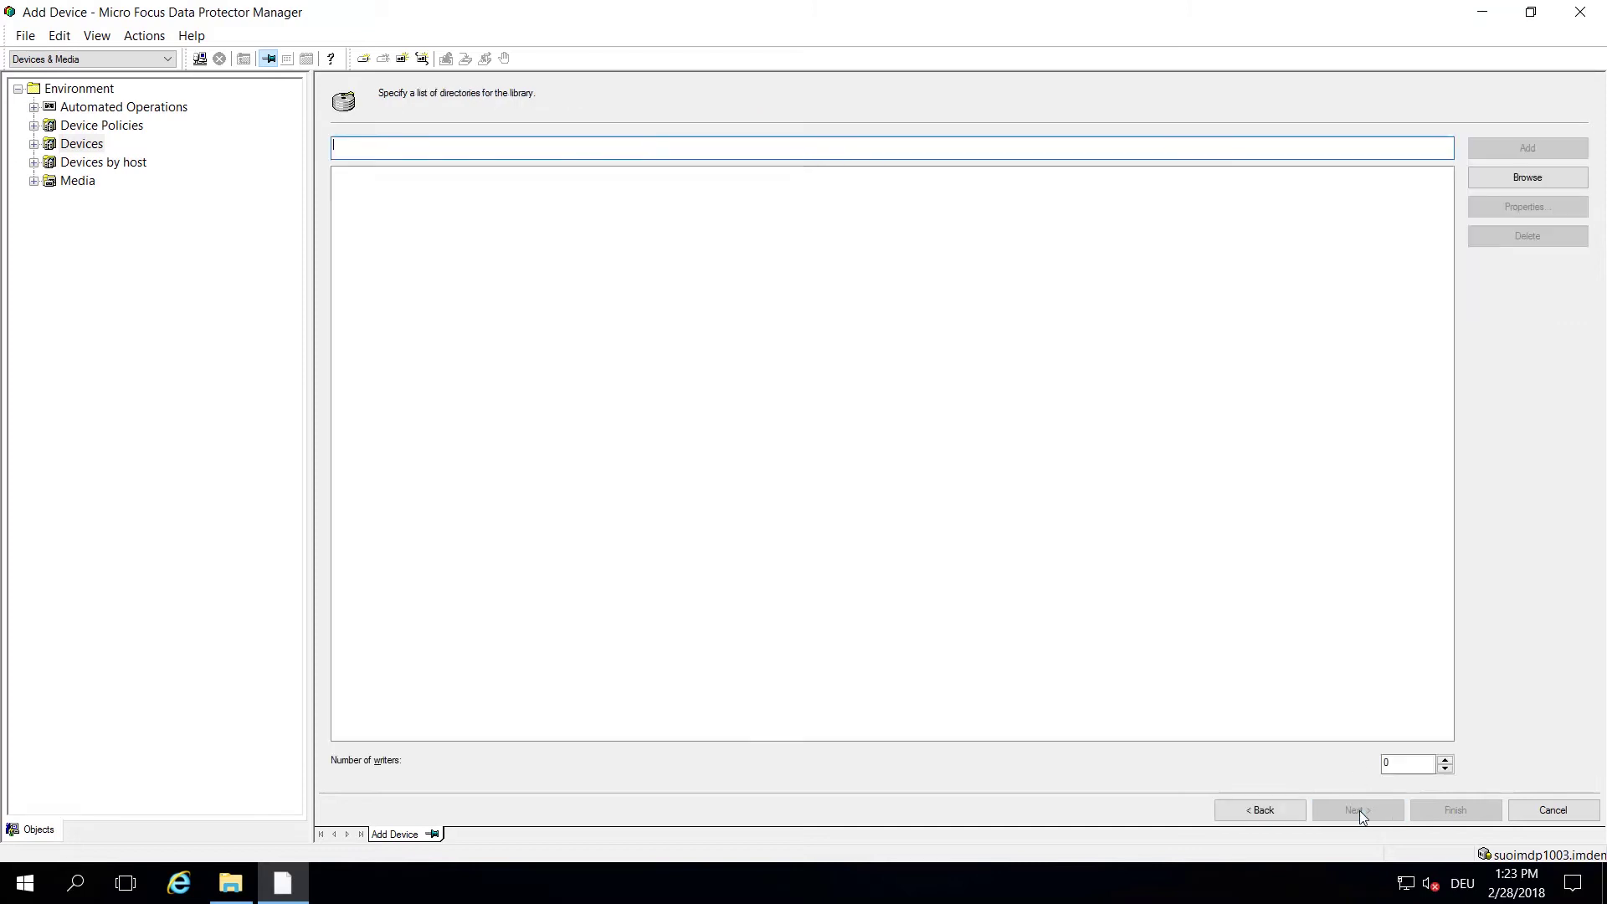
Step: Choose D:\FL_NDMP as the file library directory
left_click(1503, 180)
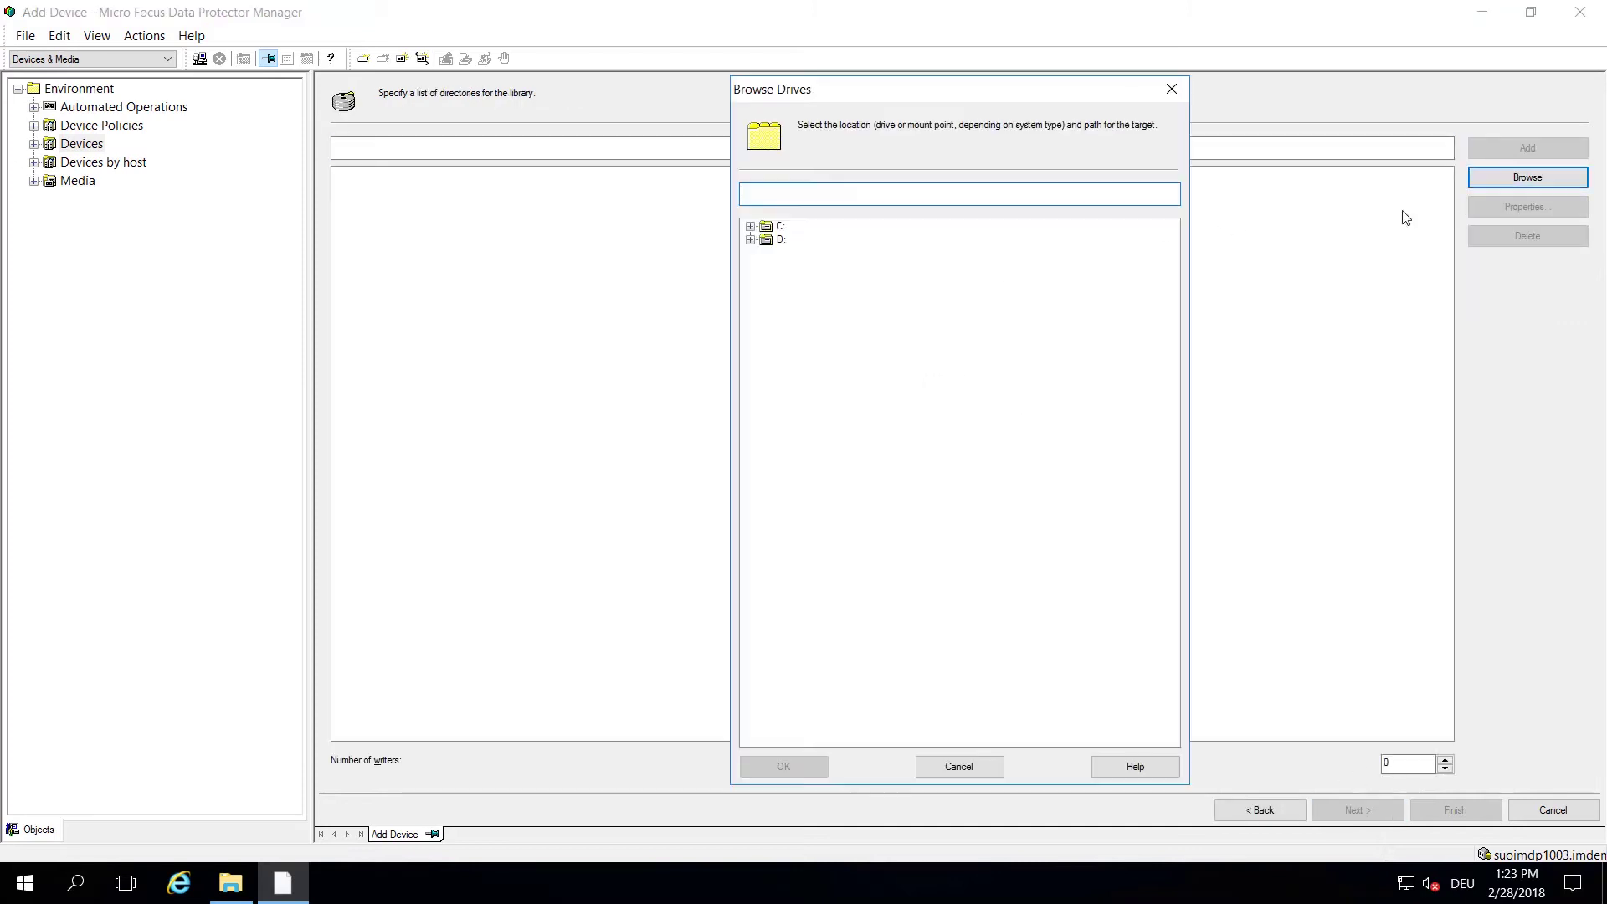
left_click(749, 240)
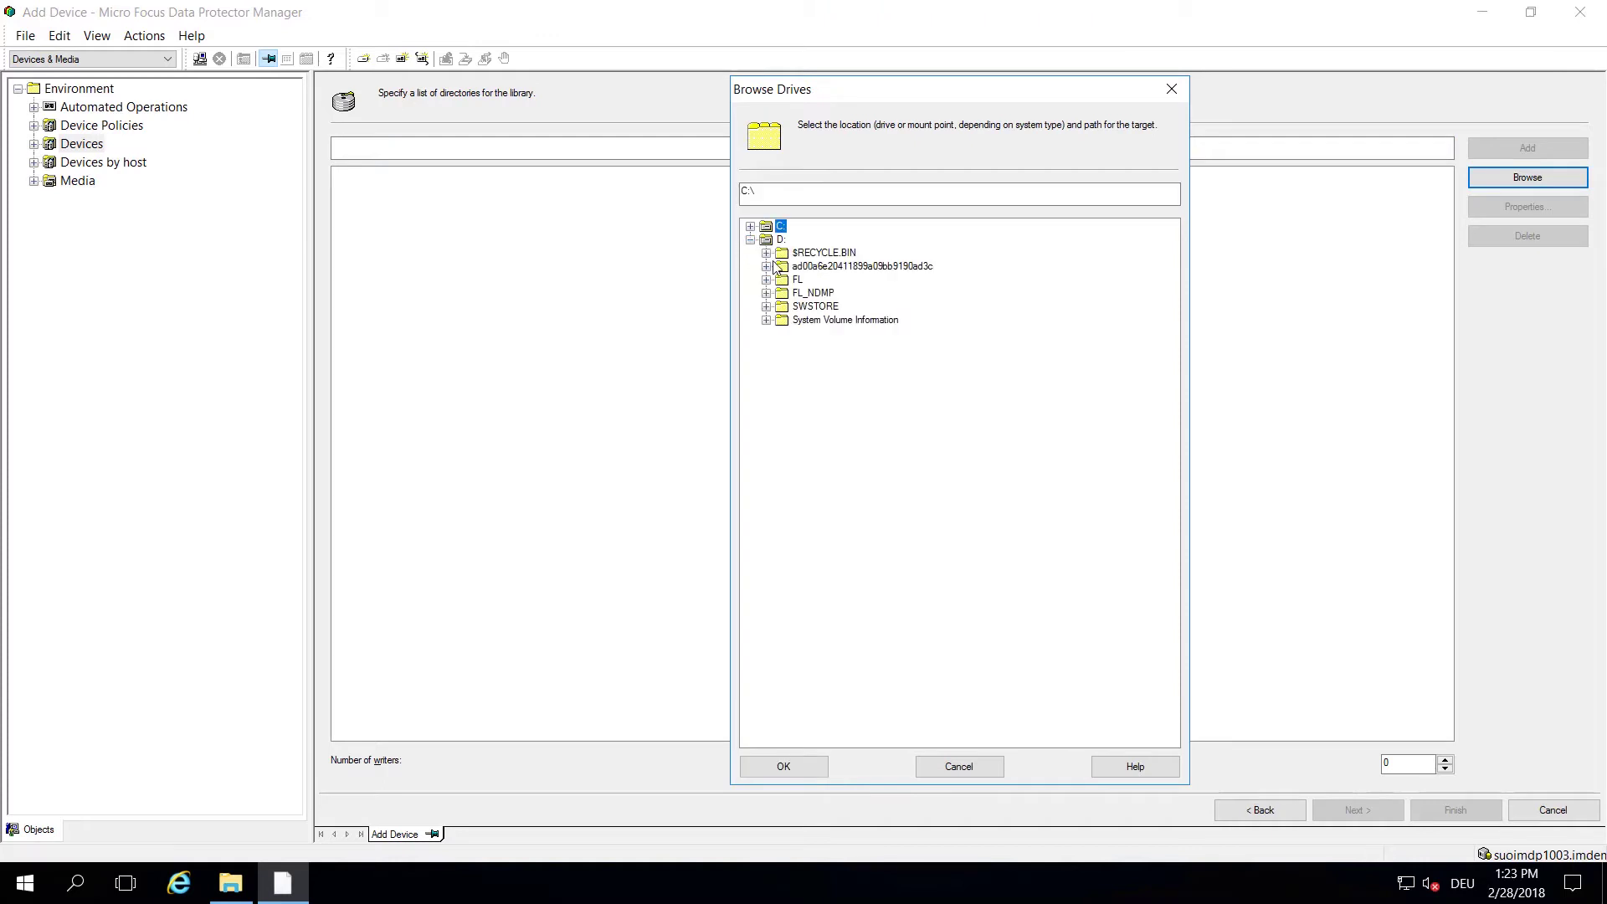
left_click(814, 293)
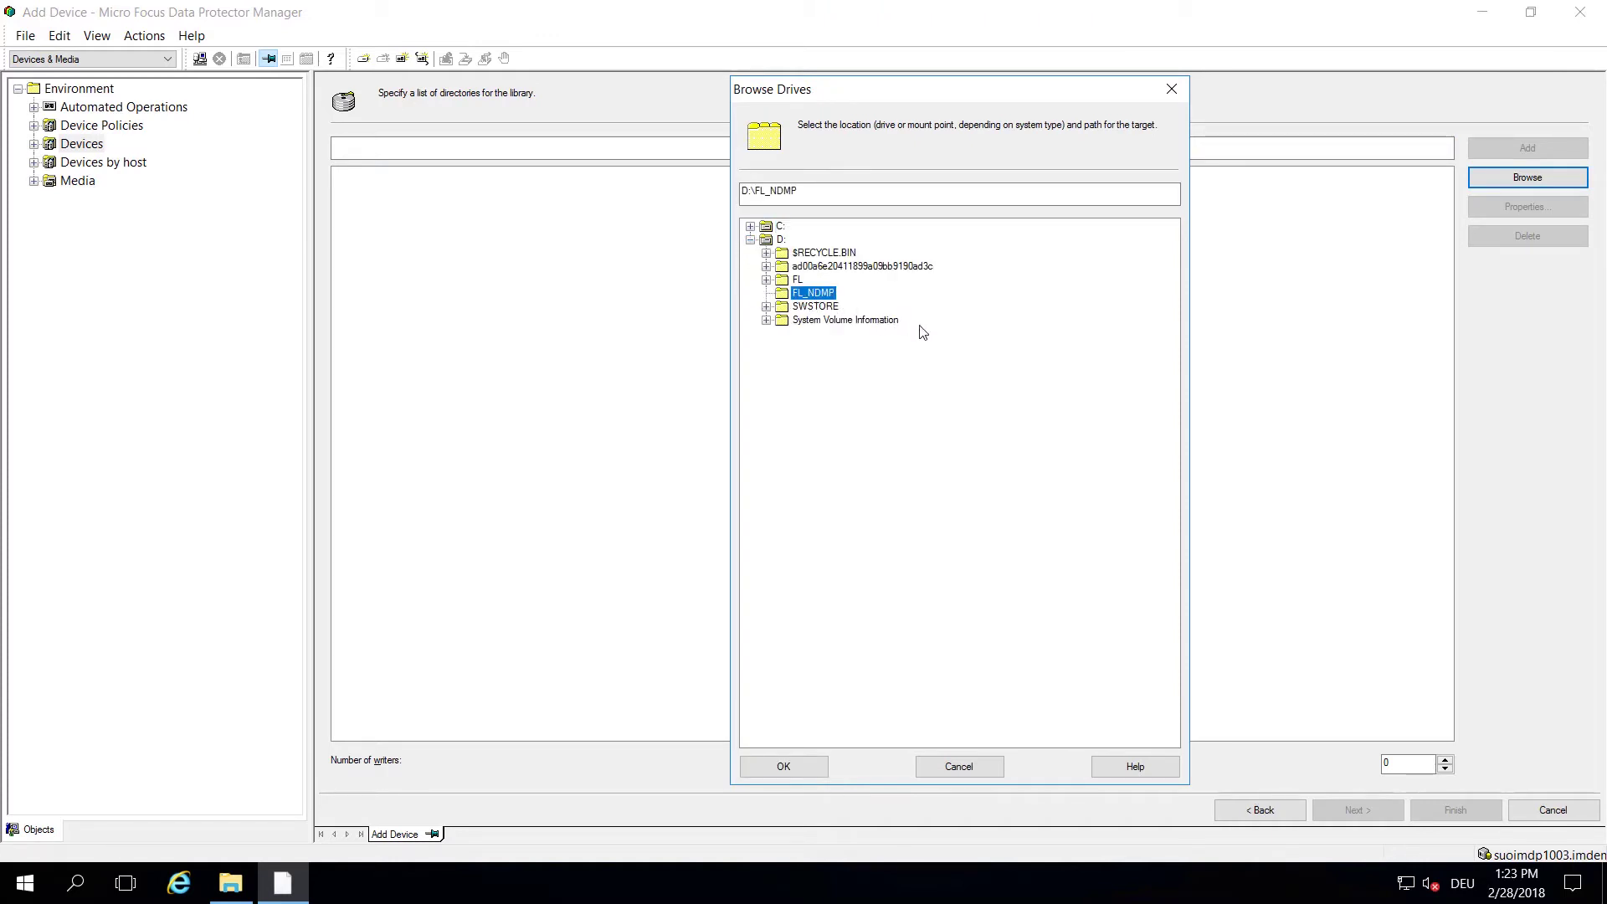
left_click(817, 765)
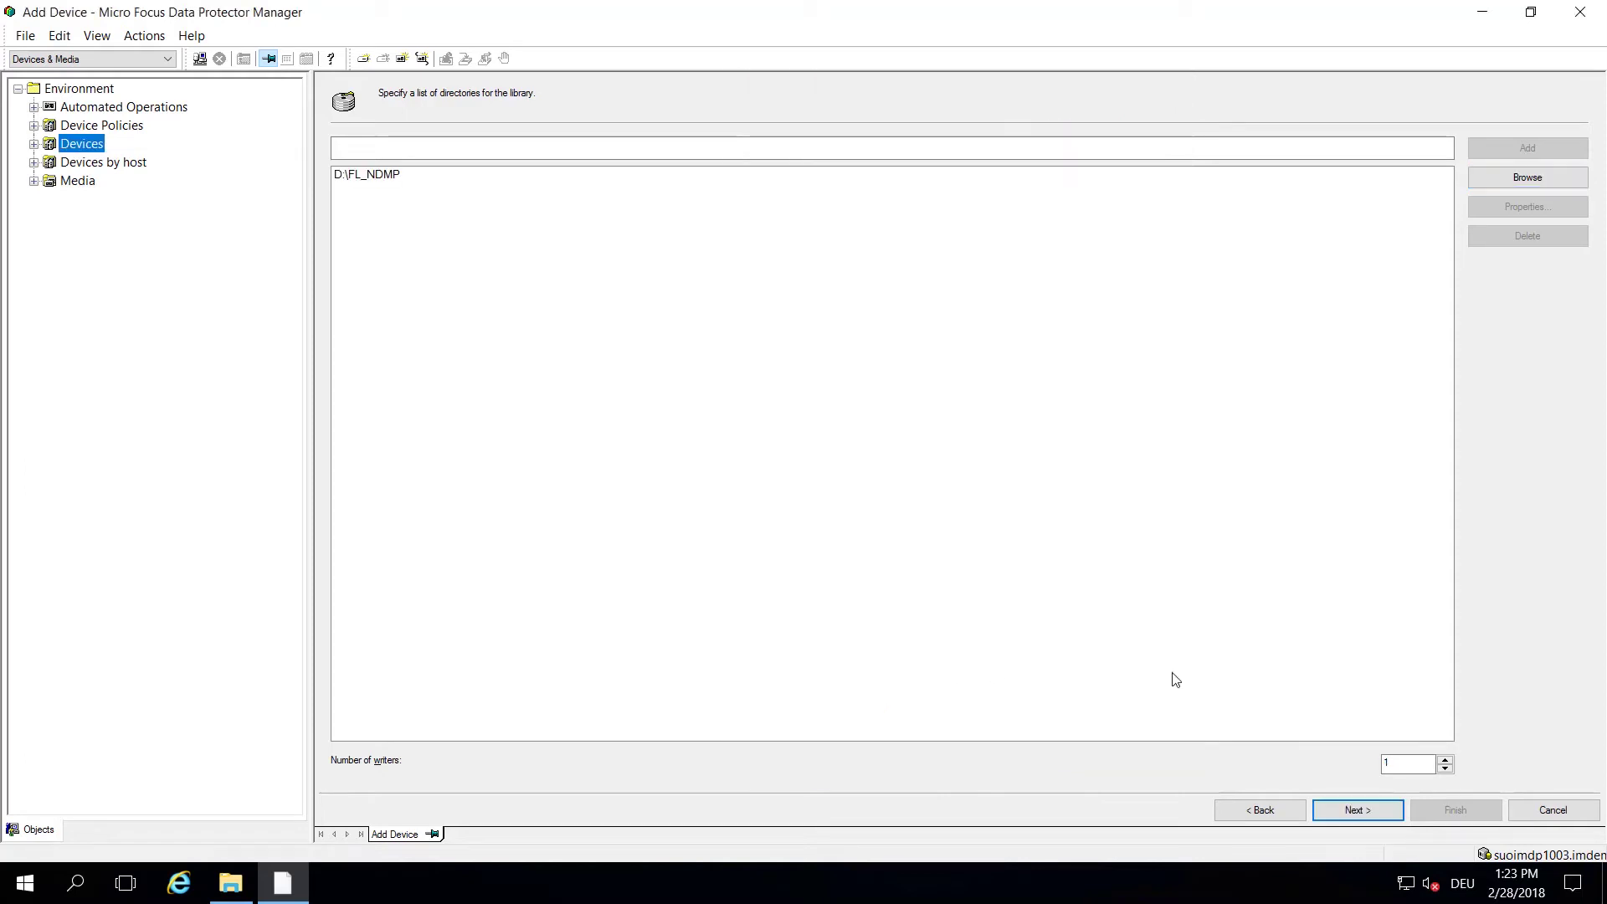
Step: Raise the number of writers to 4 and advance to the summary, selecting D:\FL_NDMP
left_click(1446, 770)
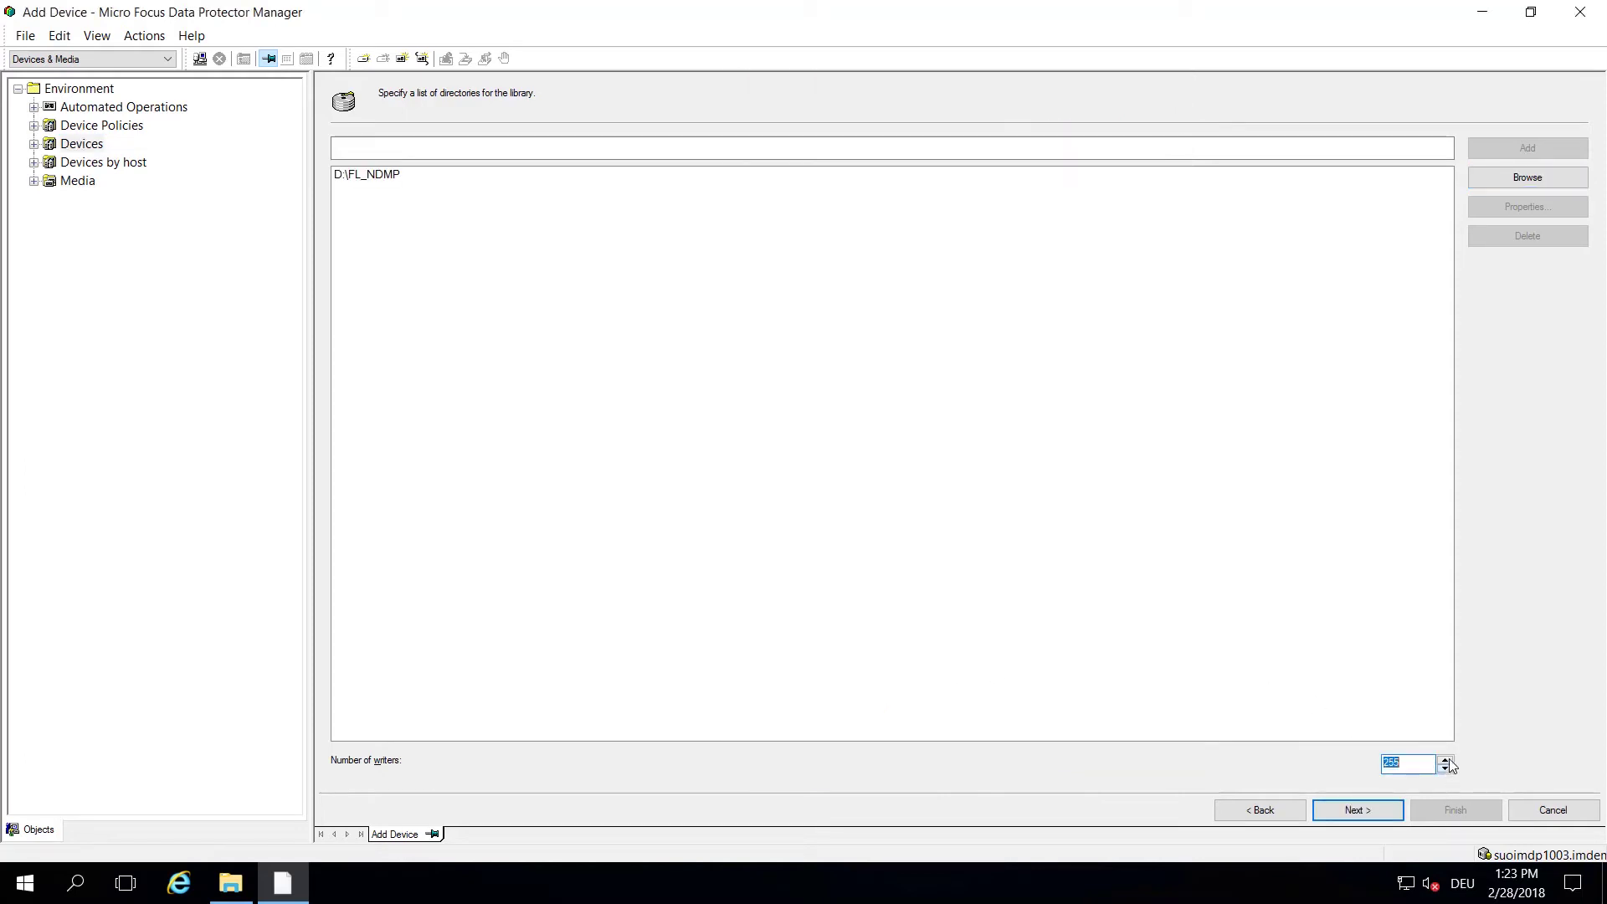
left_click(1447, 760)
left_click(1446, 760)
left_click(1363, 819)
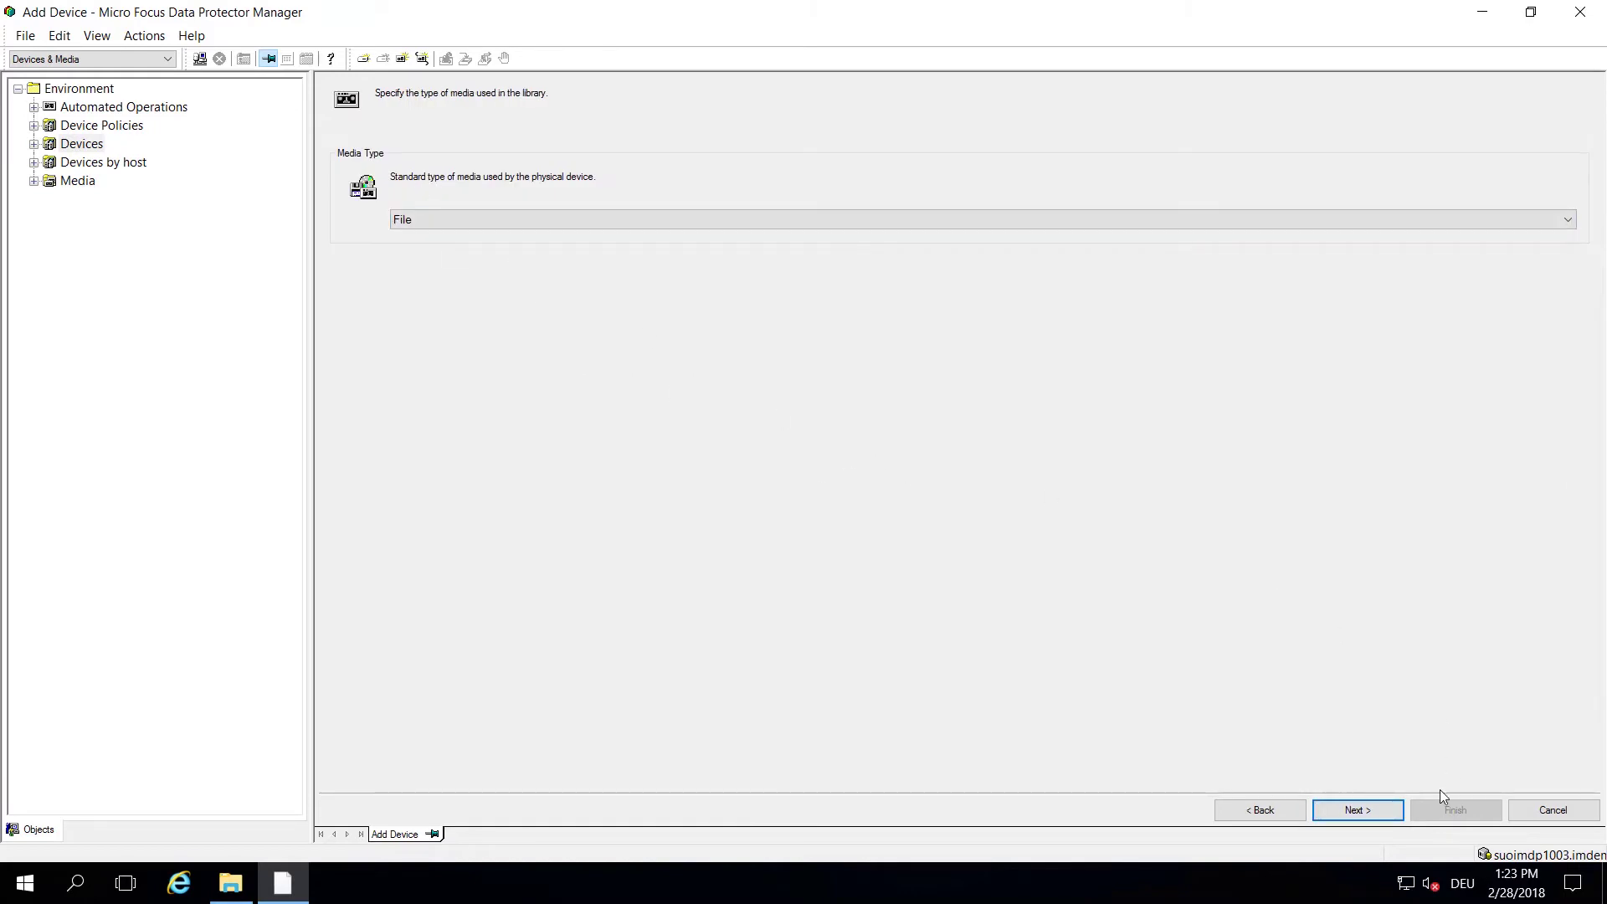
left_click(1363, 818)
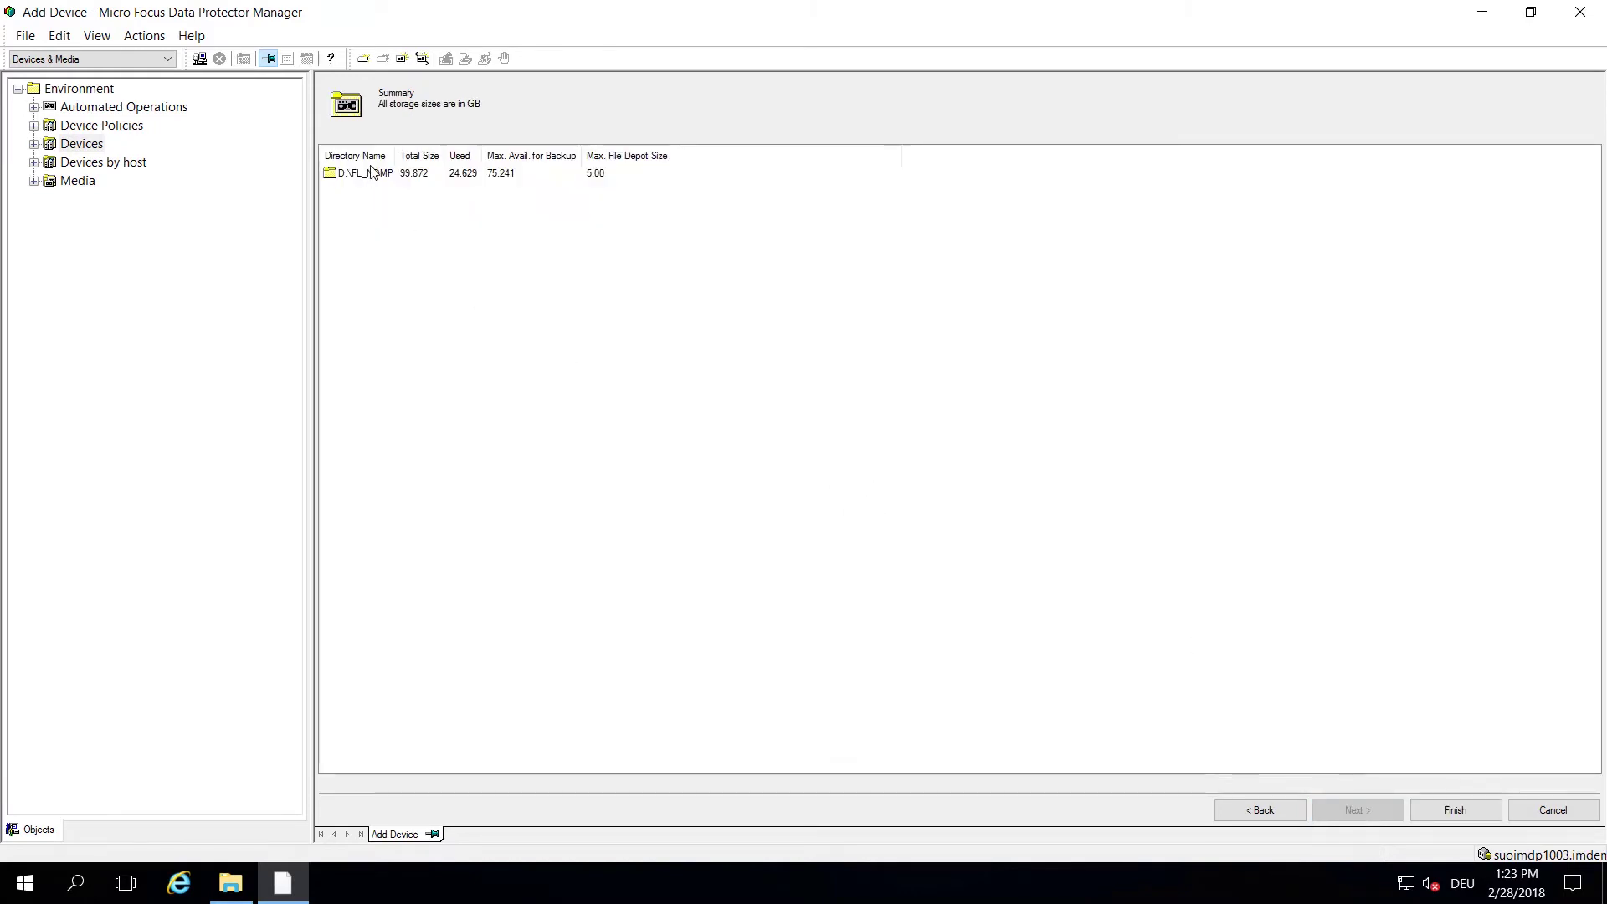
left_click_drag(395, 155, 421, 157)
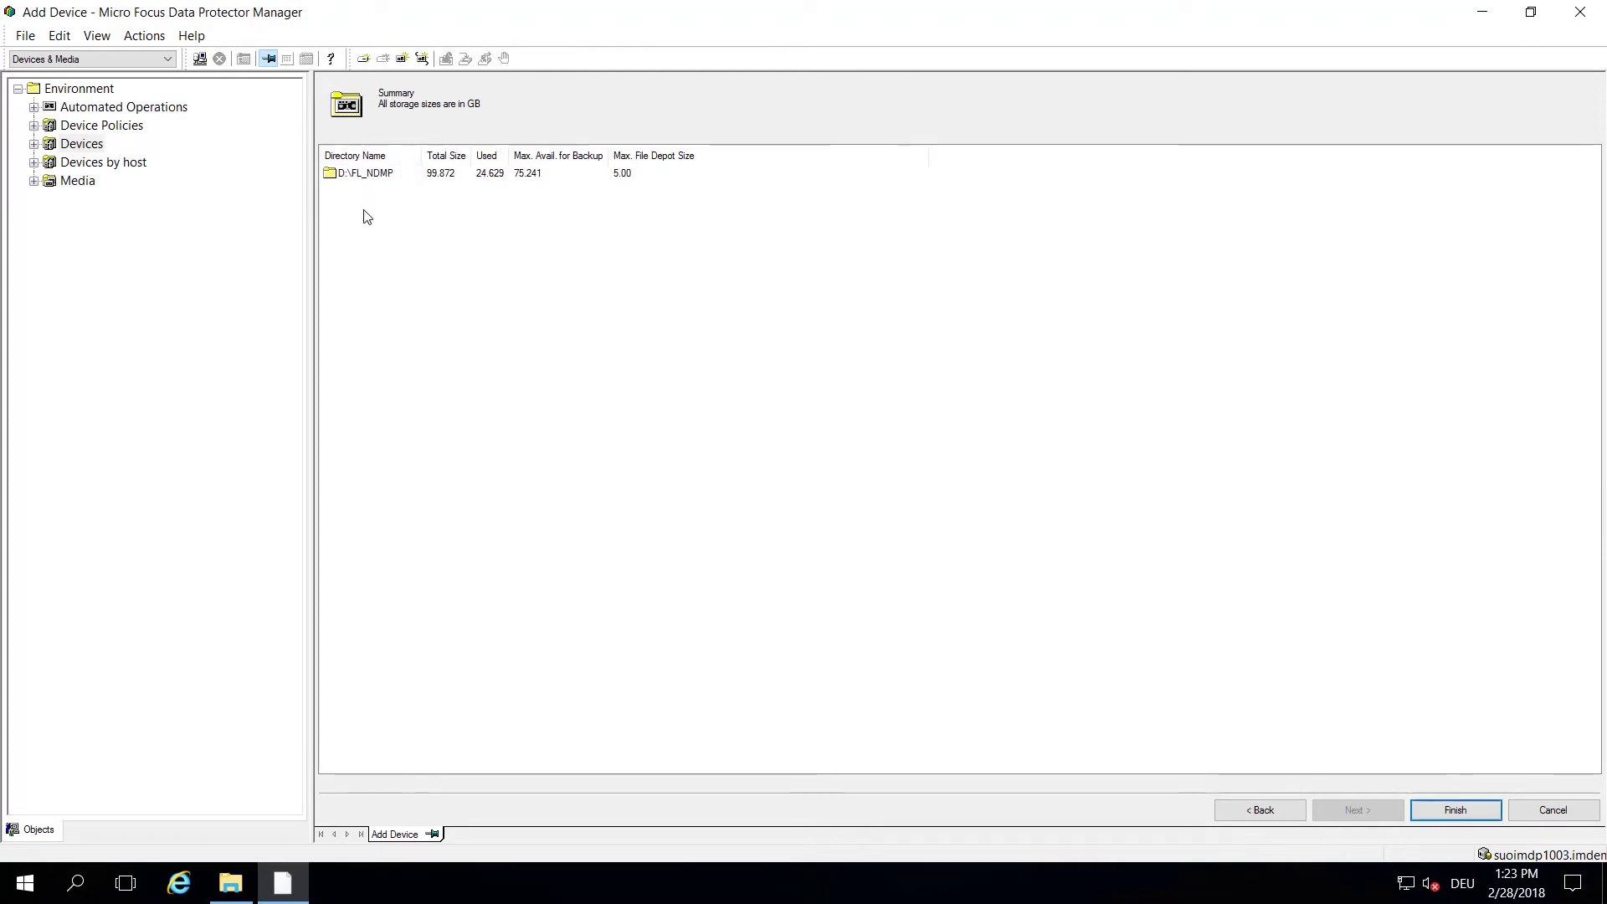
left_click(369, 173)
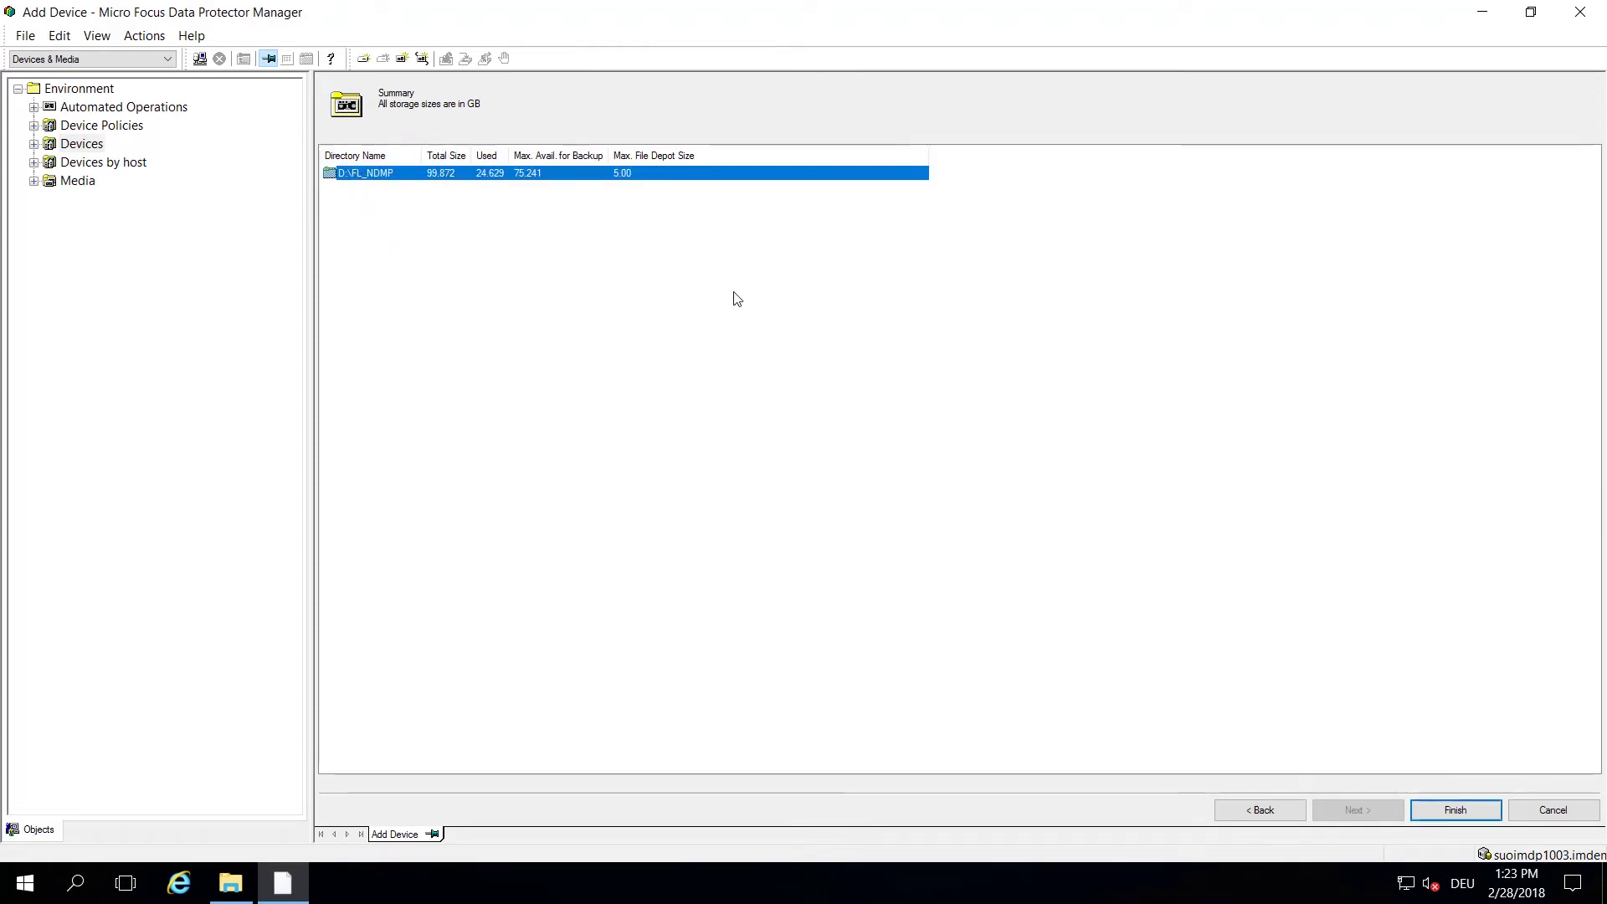
Step: Finish the file library device and view DEMO_SYSTEM_FL in the expanded Devices list
left_click(1480, 815)
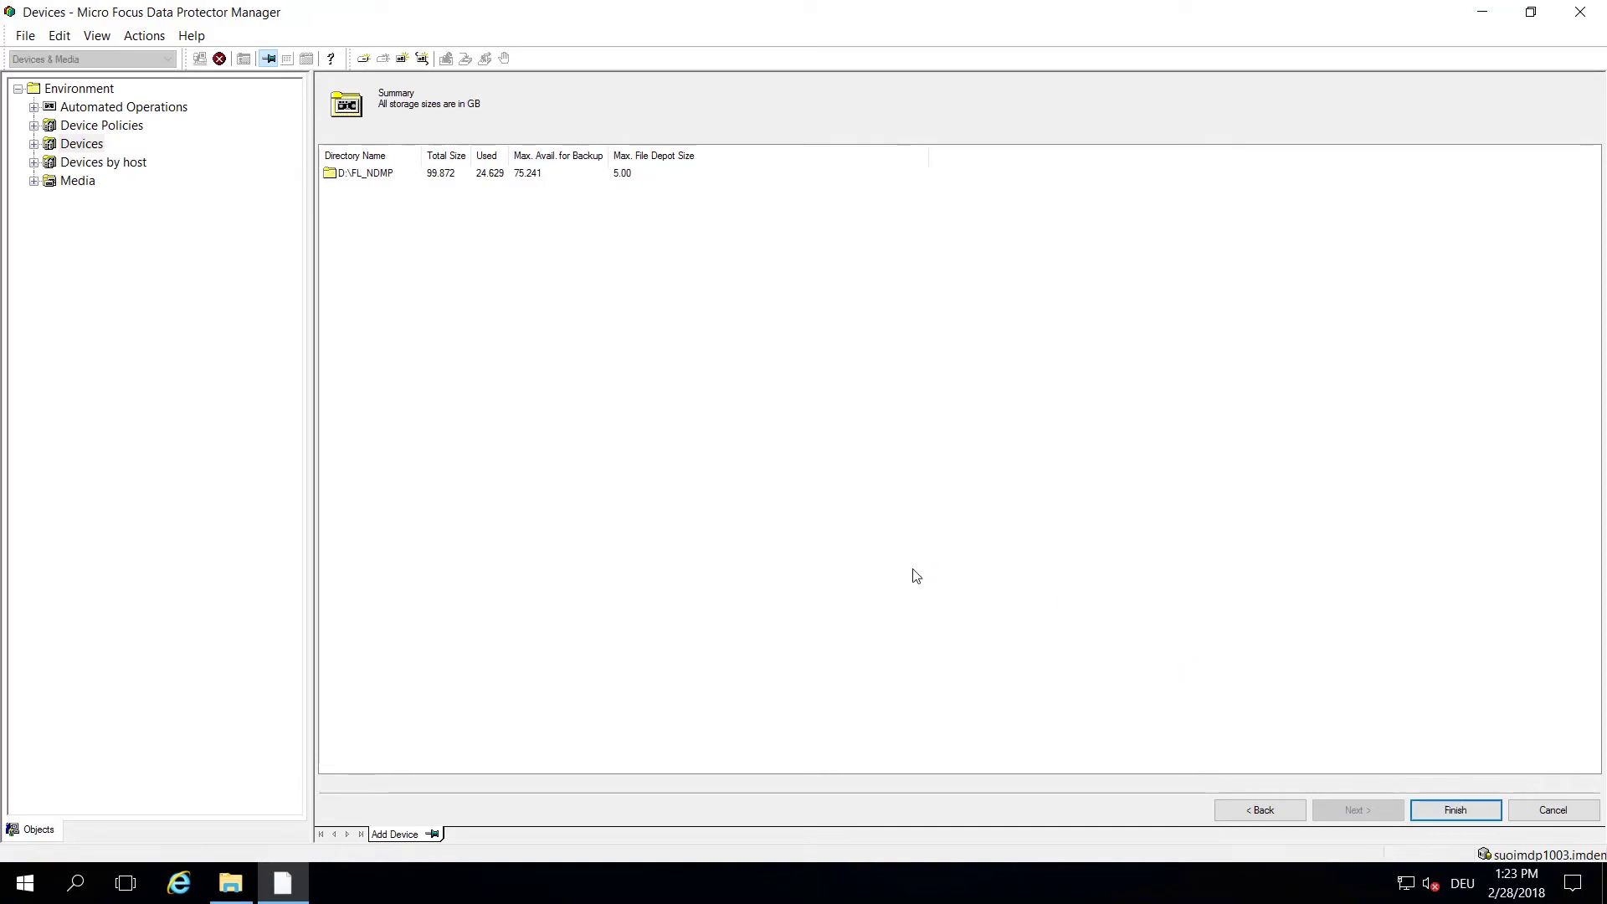
left_click(33, 144)
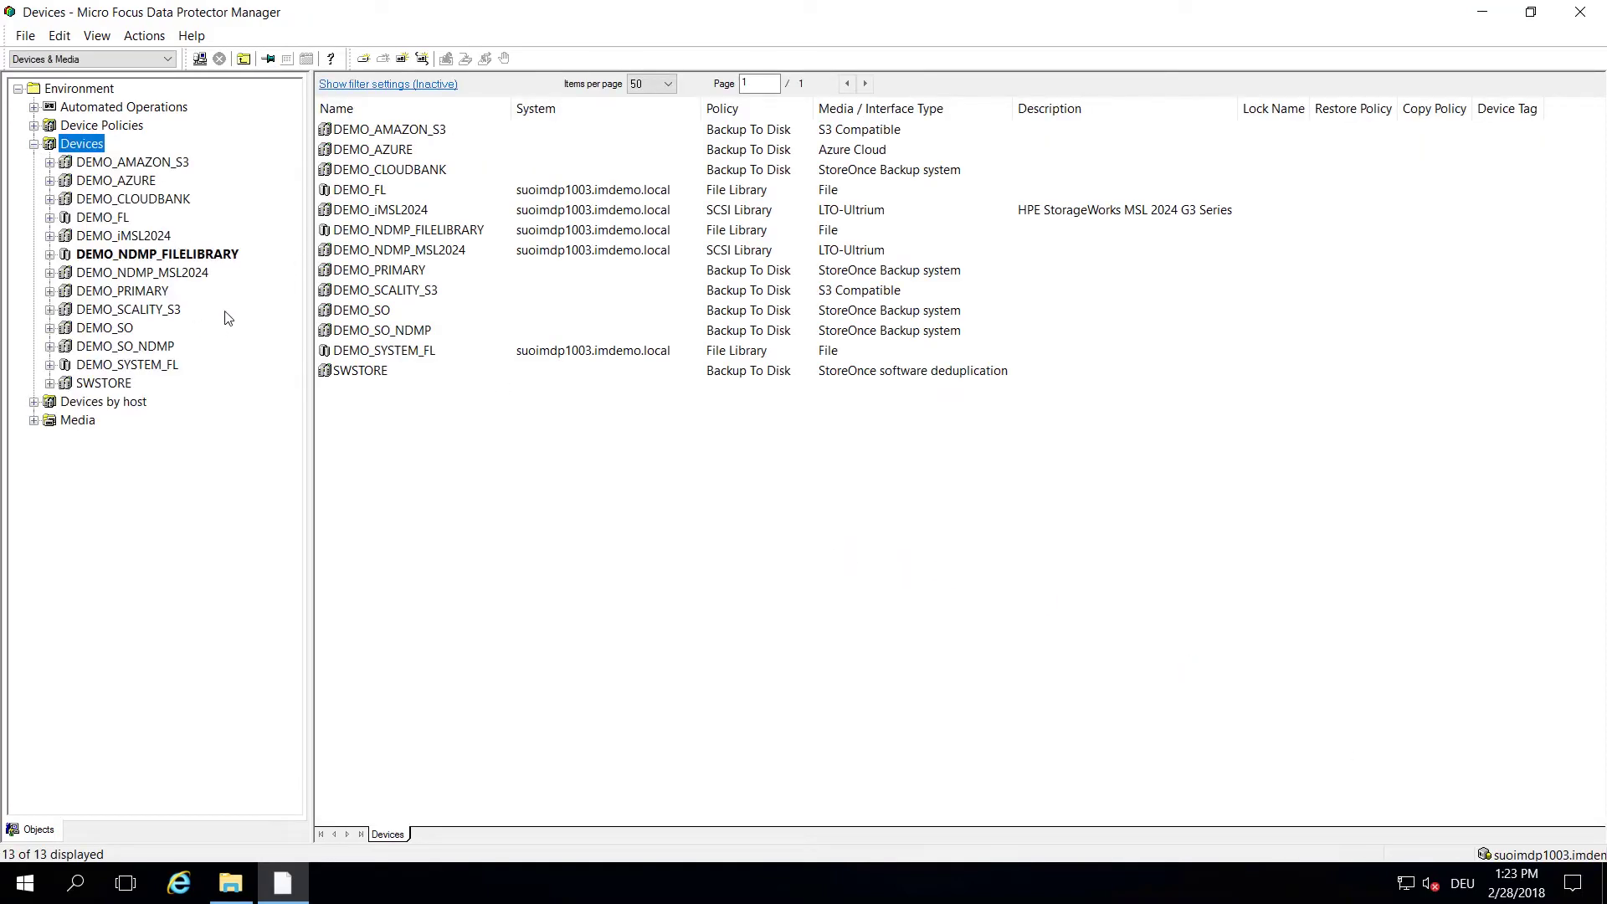
left_click(113, 366)
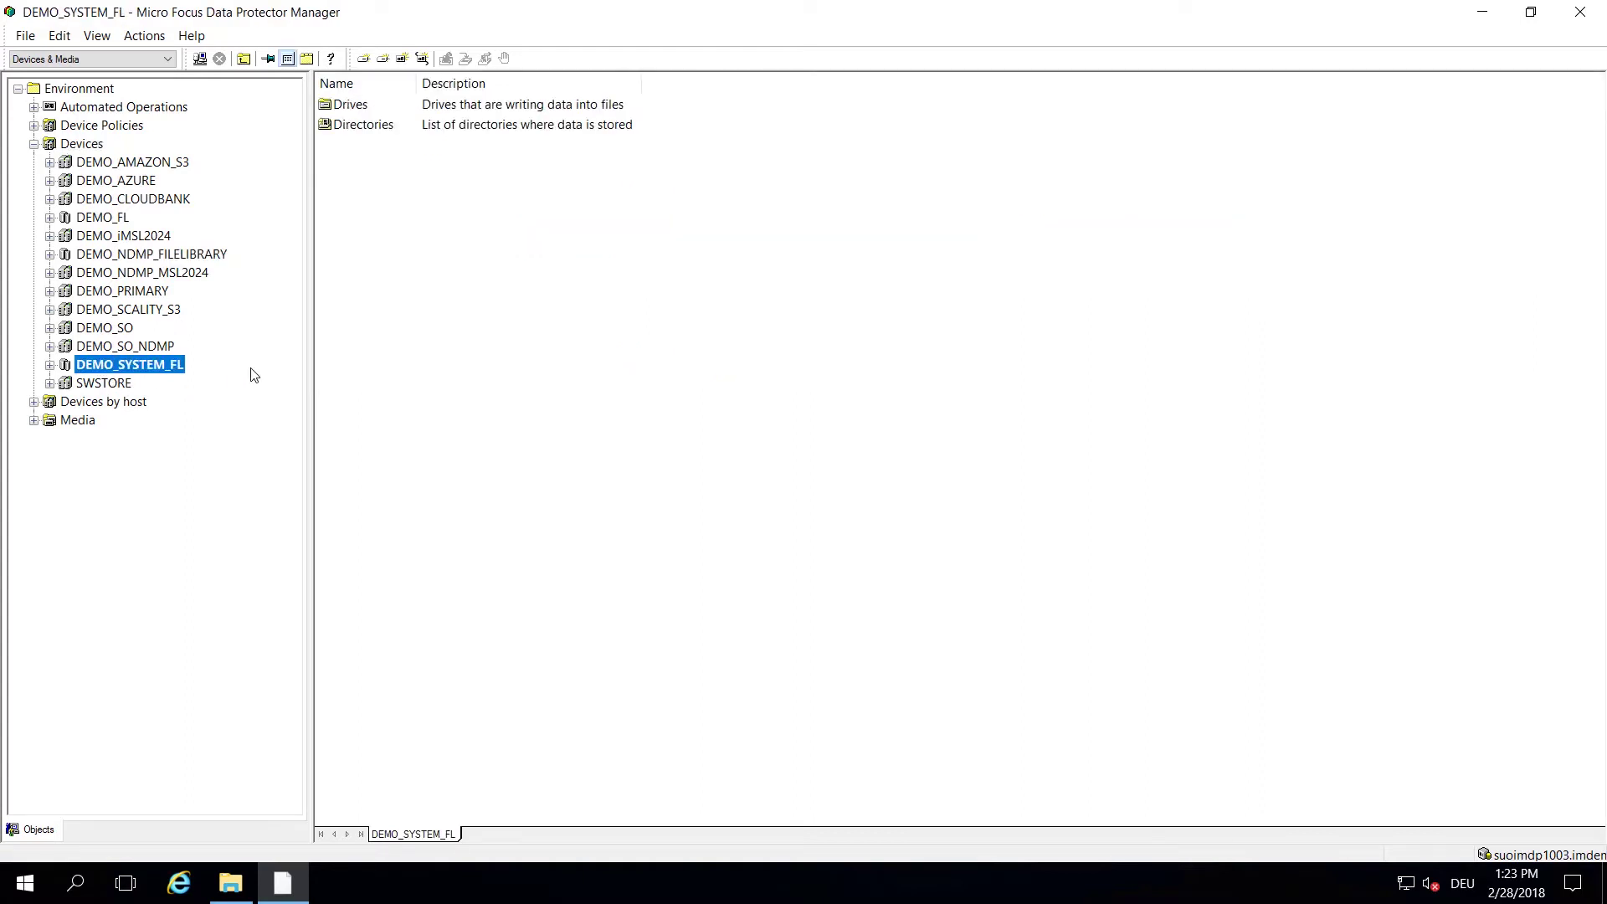
right_click(75, 153)
Step: Define DEMO_SYSTEMSO as a Backup To Disk device with the StoreOnce Backup System (NDMP) interface
left_click(117, 154)
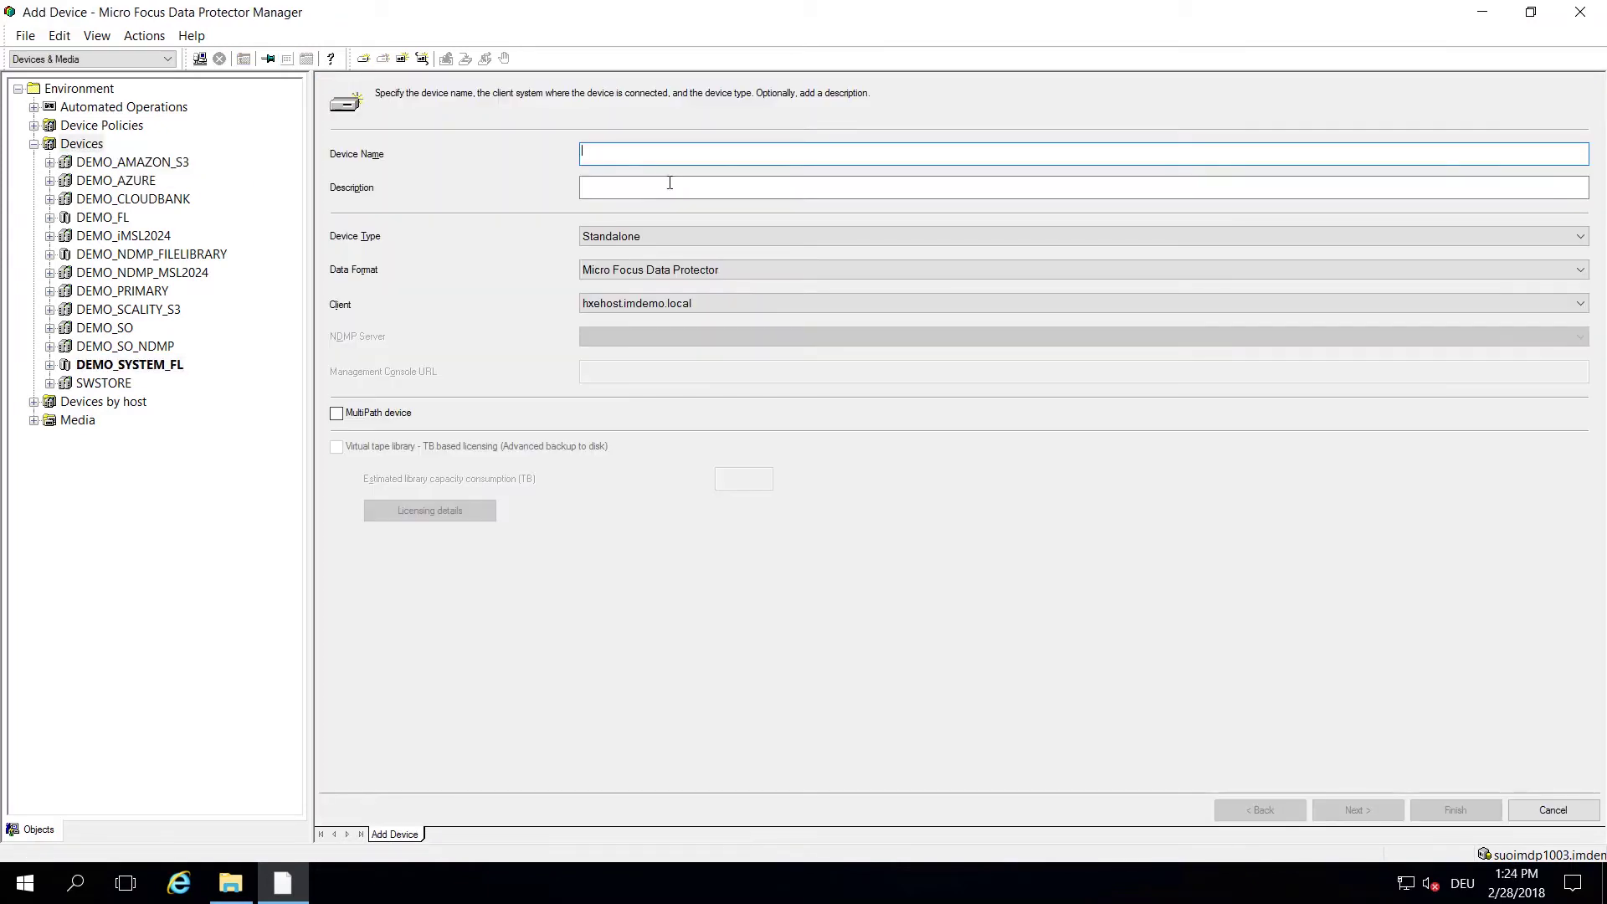
type("DEMO_SYSTEMSO")
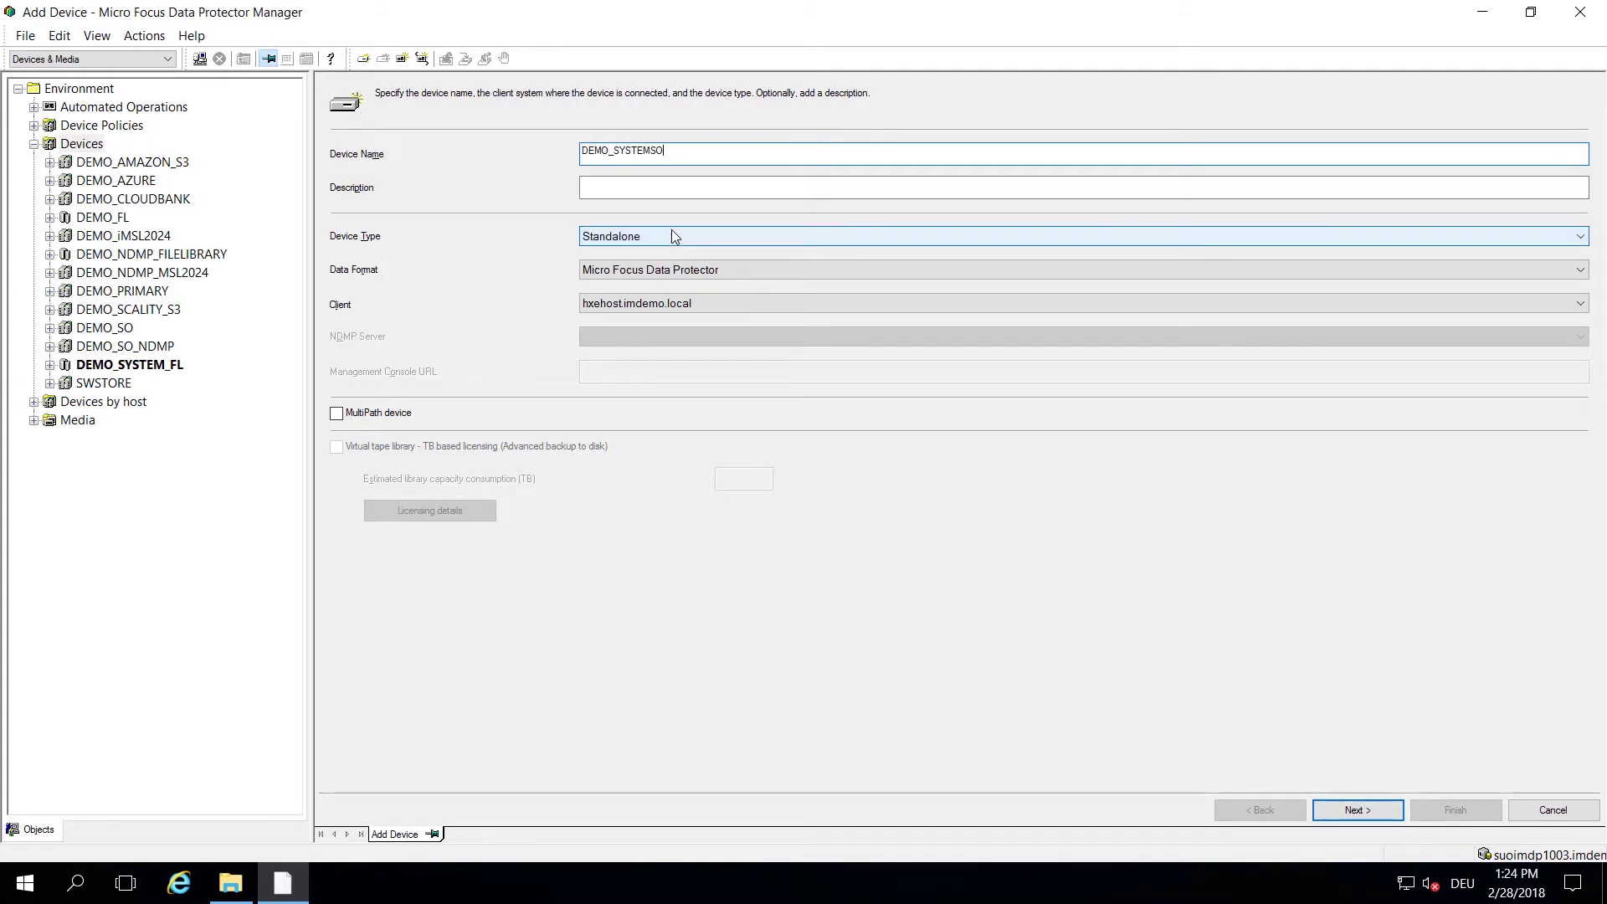
left_click(671, 233)
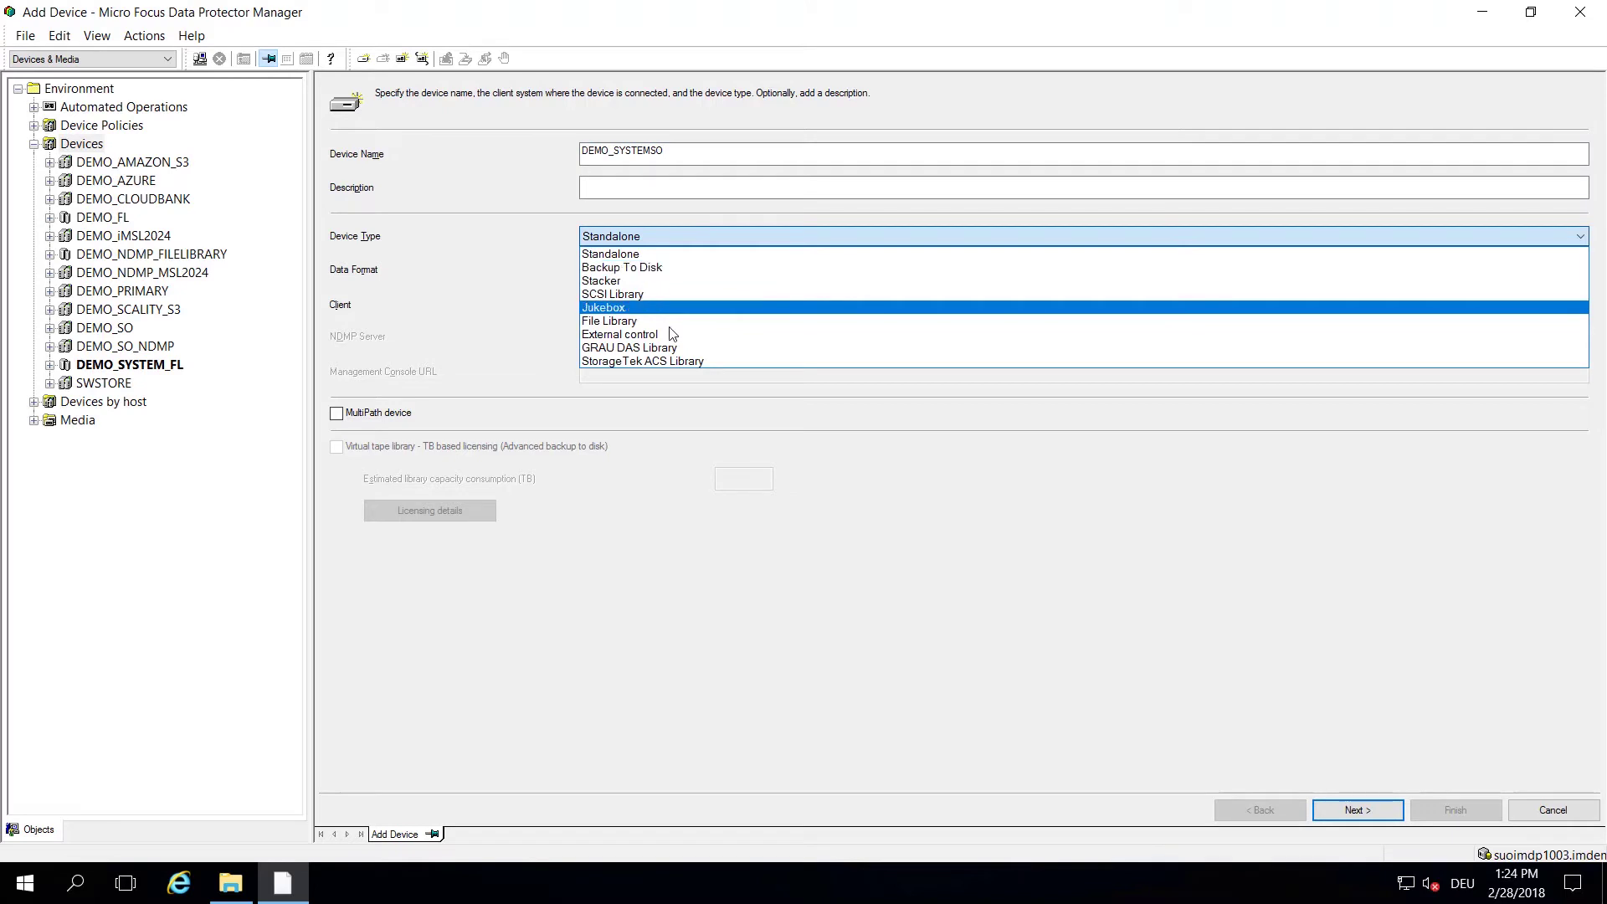
left_click(645, 268)
left_click(645, 276)
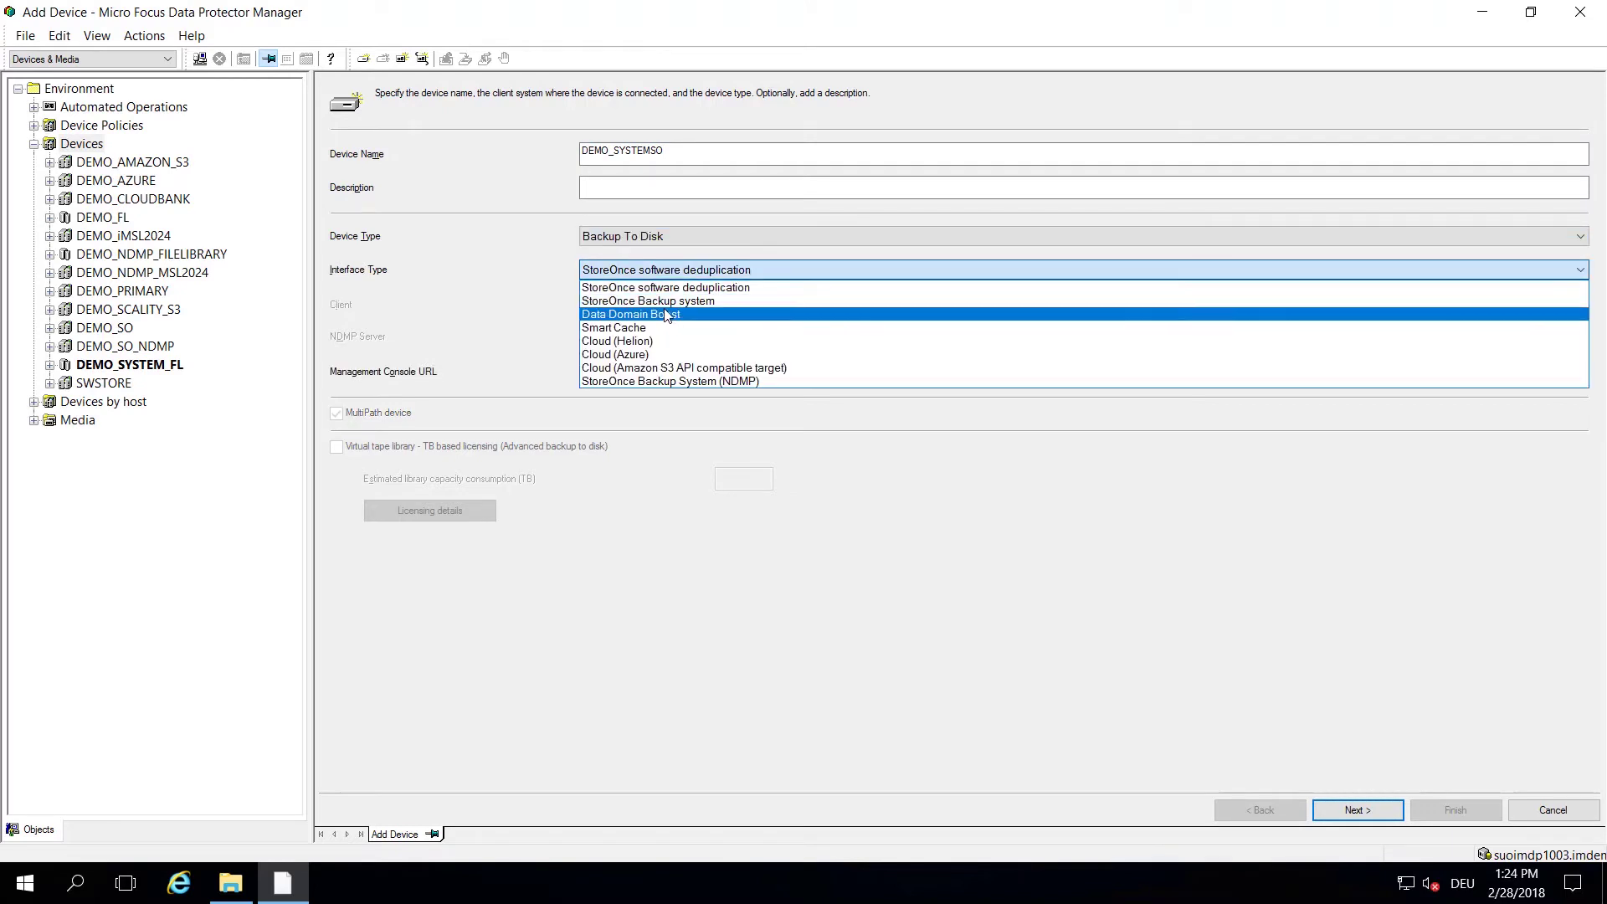
left_click(657, 382)
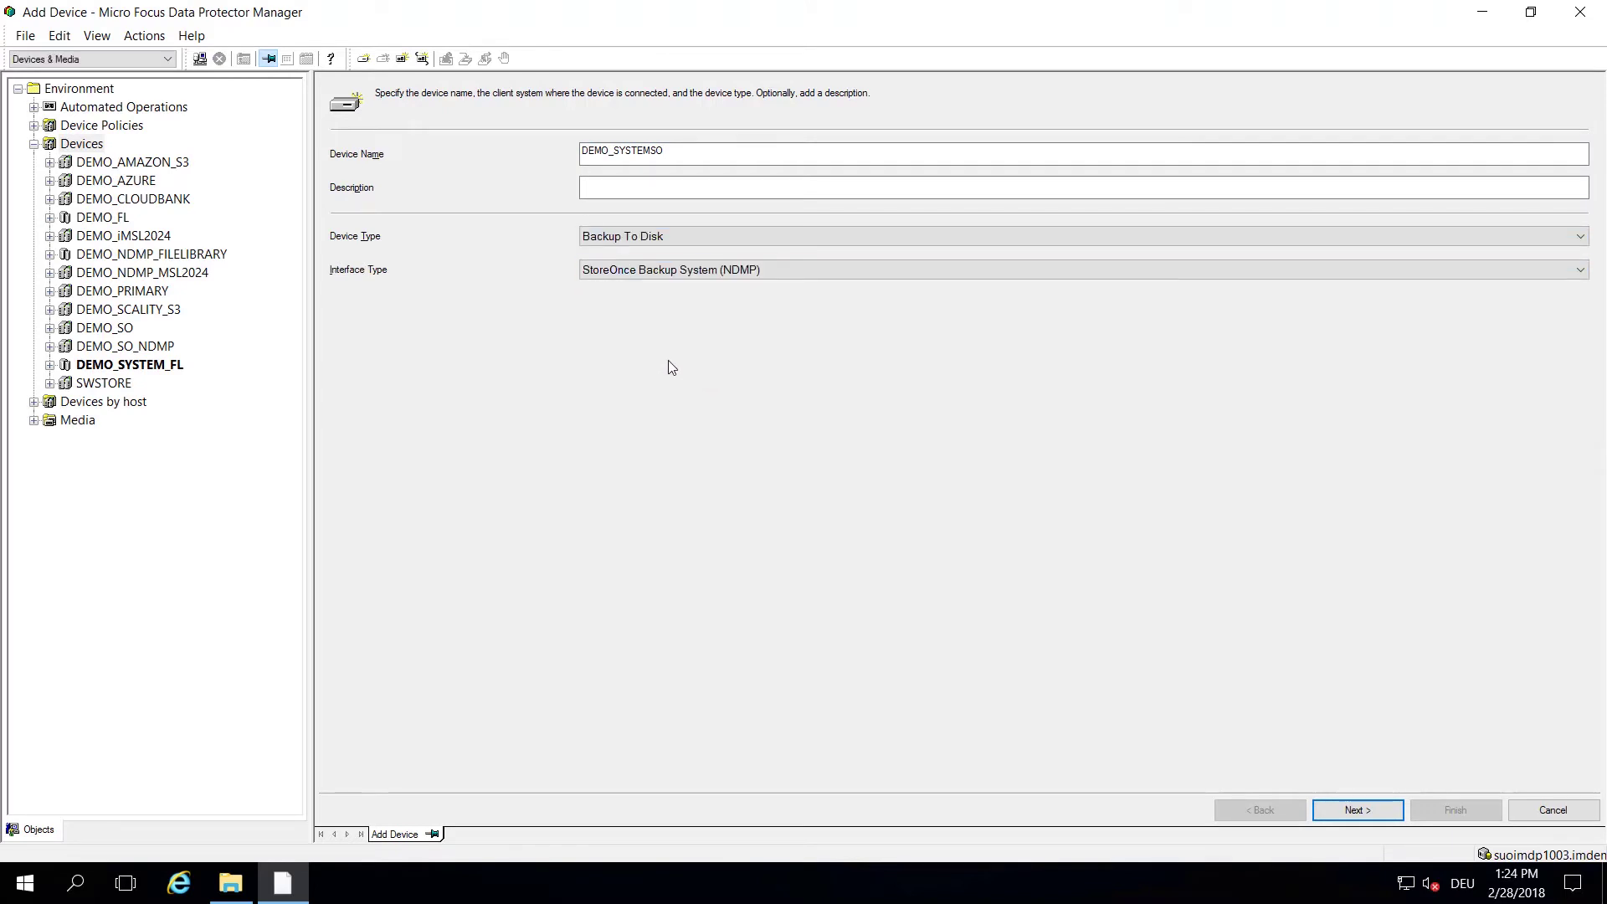
left_click(1358, 810)
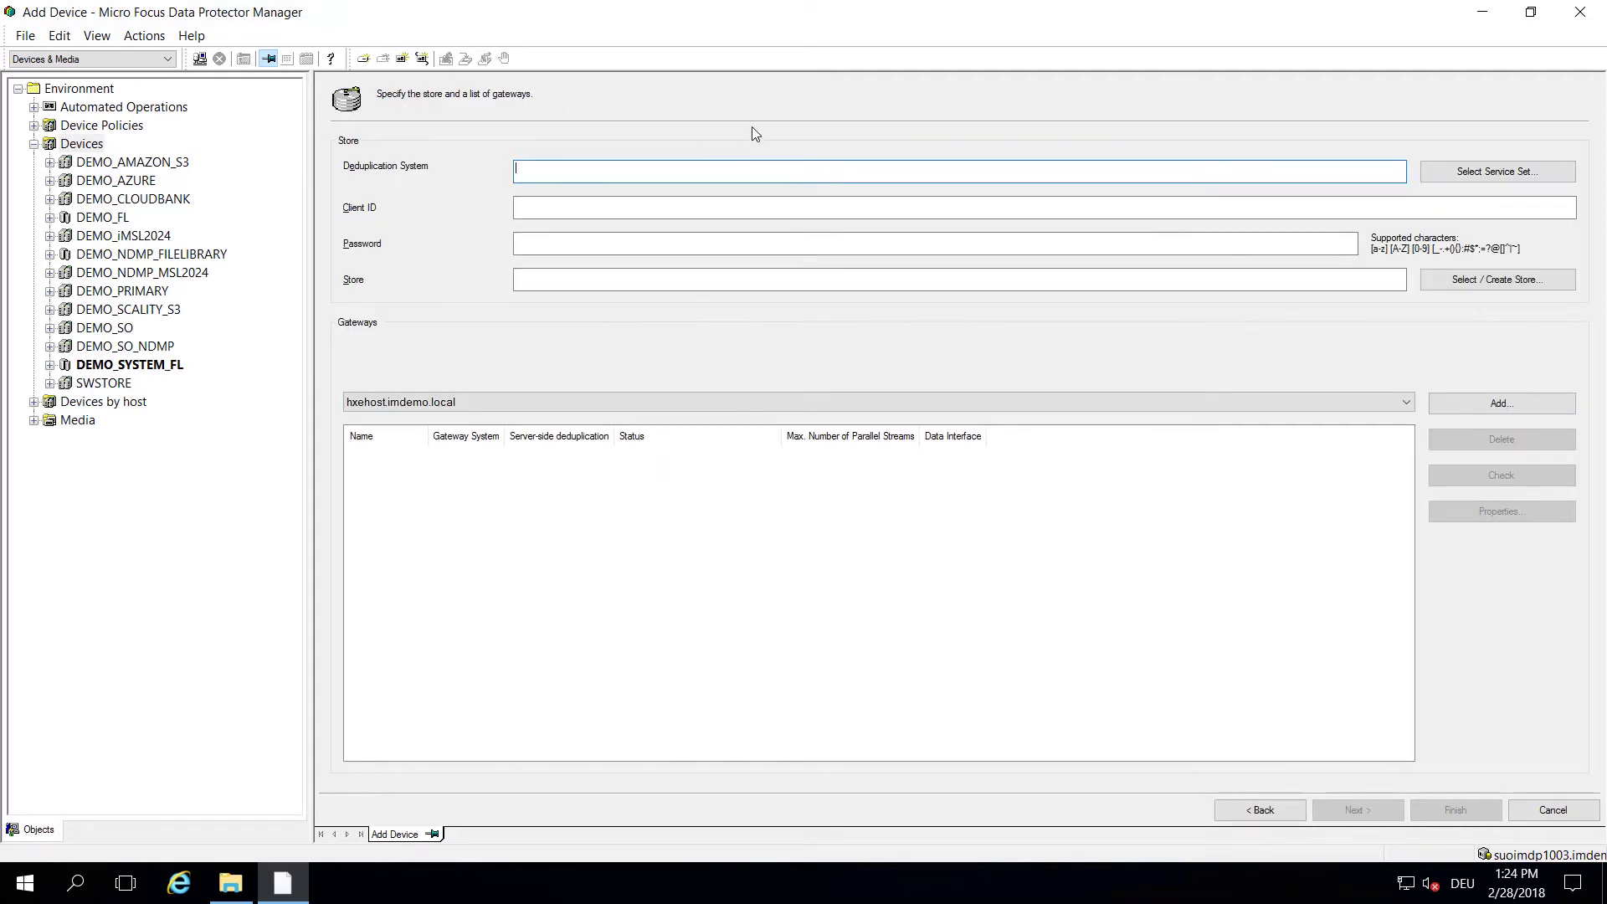
Step: Enter deduplication system suoimsovsa and add a gateway on host suoimdp1003.imdemo.local
type("suoimsovsa")
key("Tab")
key("Tab")
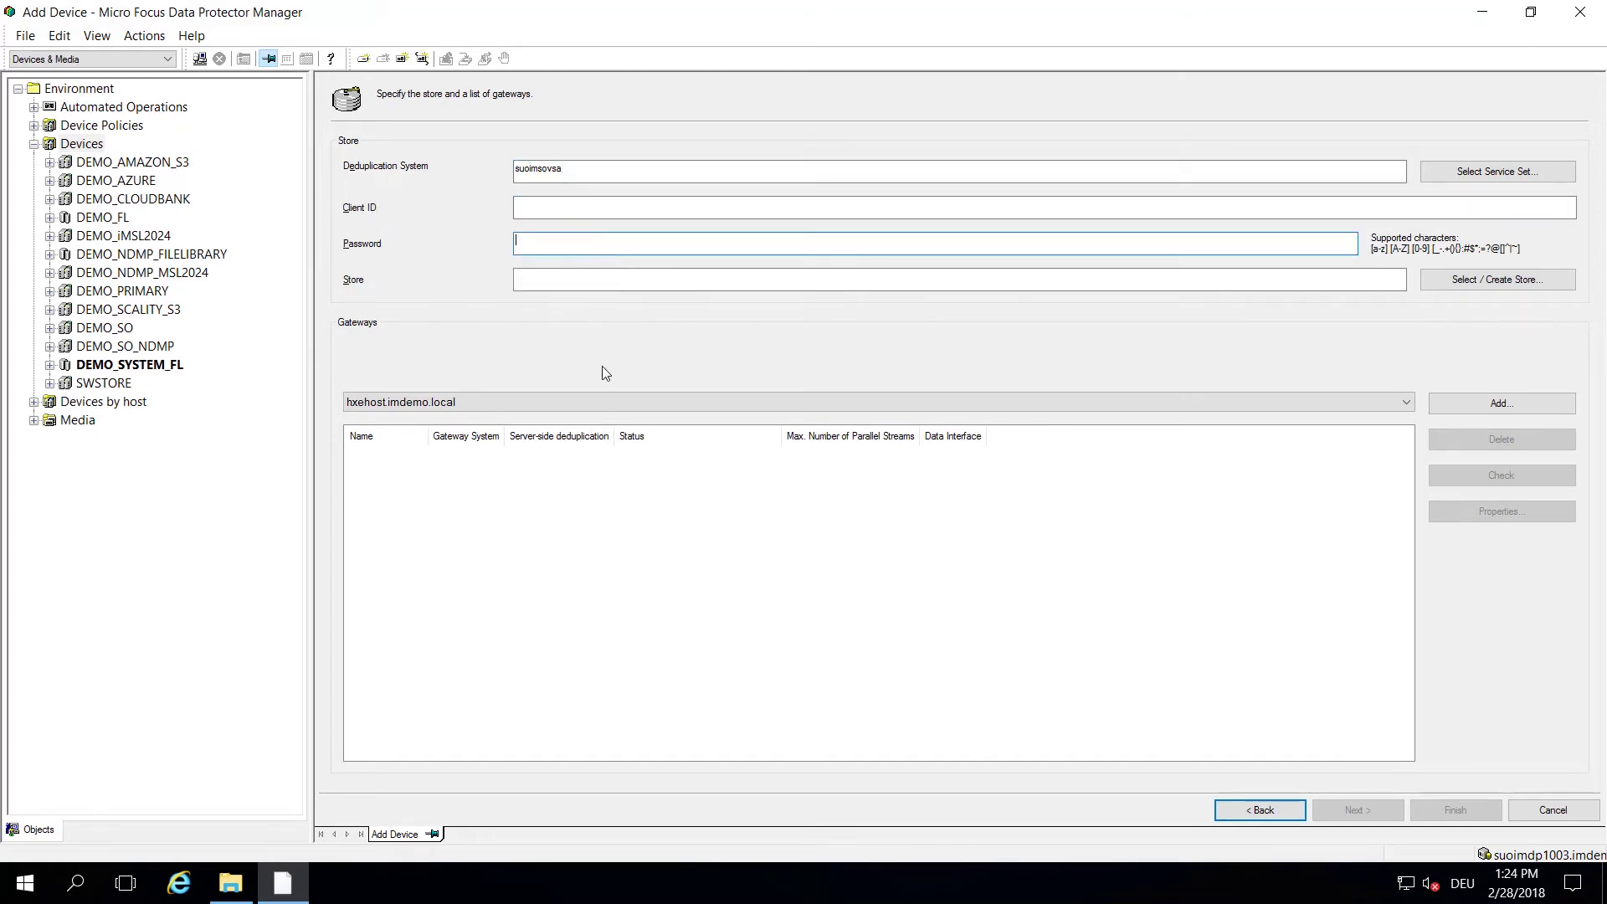
left_click(552, 404)
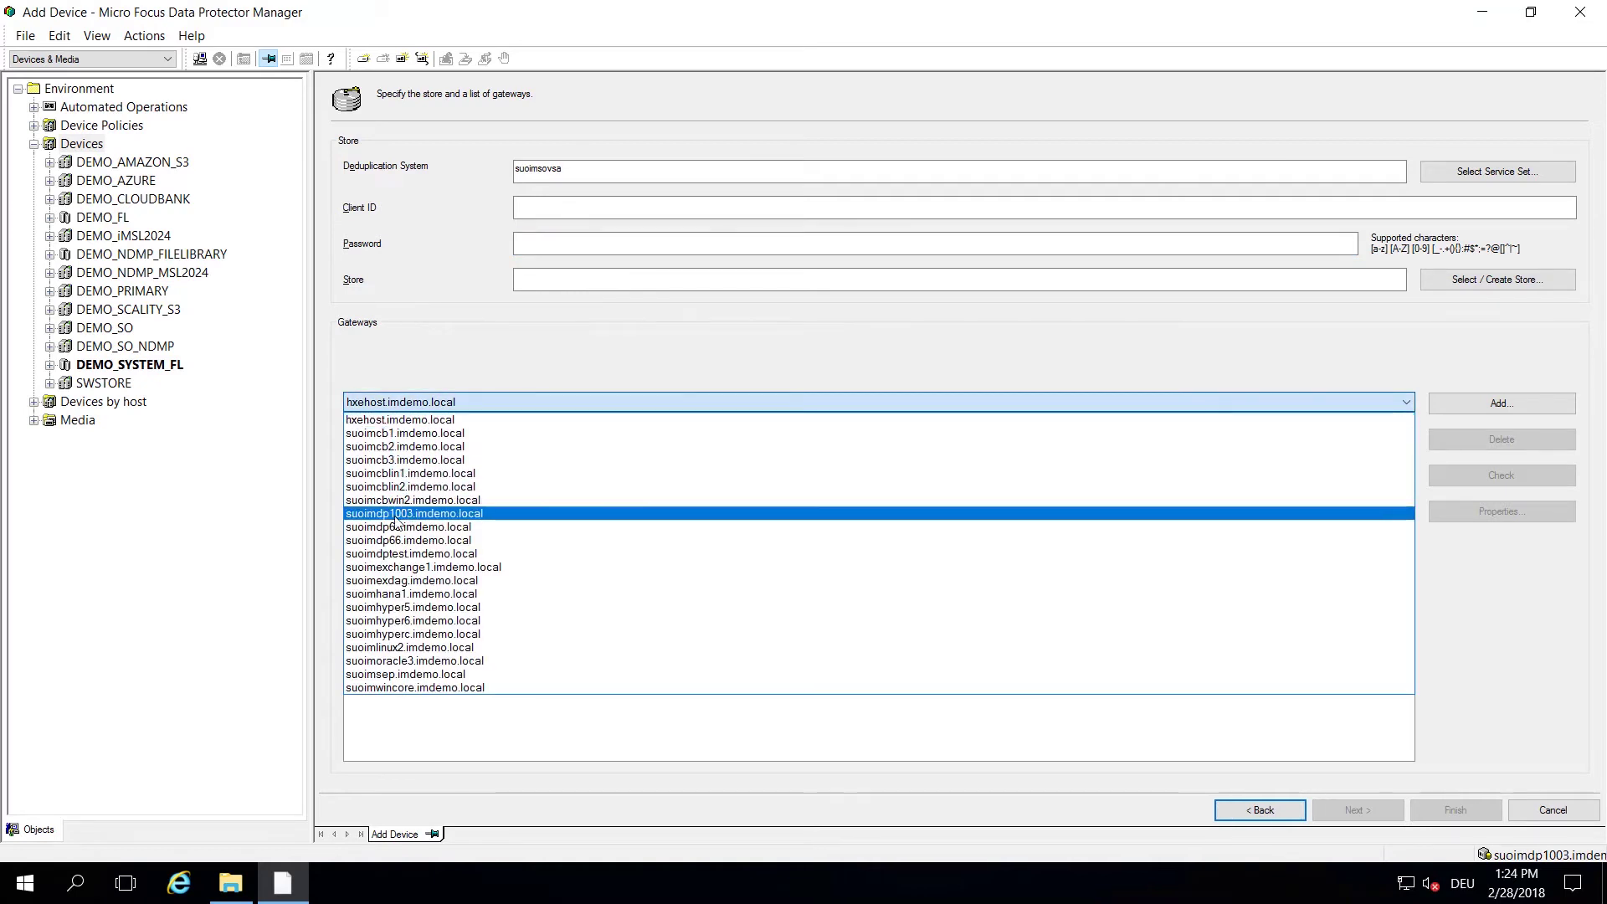
left_click(471, 519)
left_click(1491, 404)
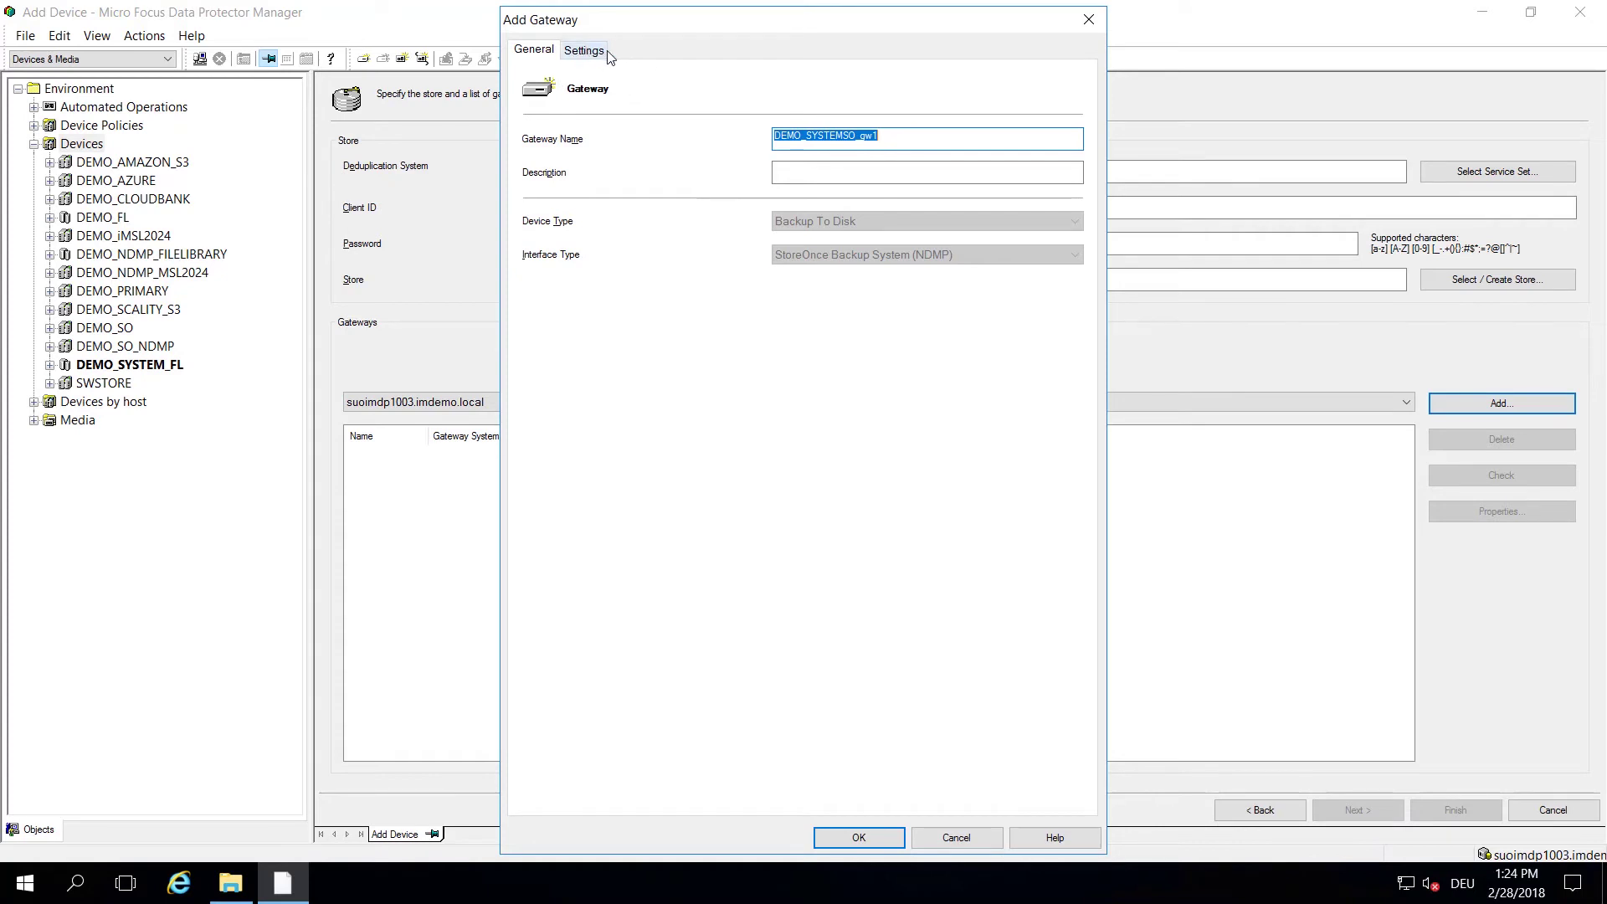
Step: Set the gateway's block size in its advanced options and add gateway DEMO_SYSTEMSO_gw1
left_click(582, 51)
left_click(576, 395)
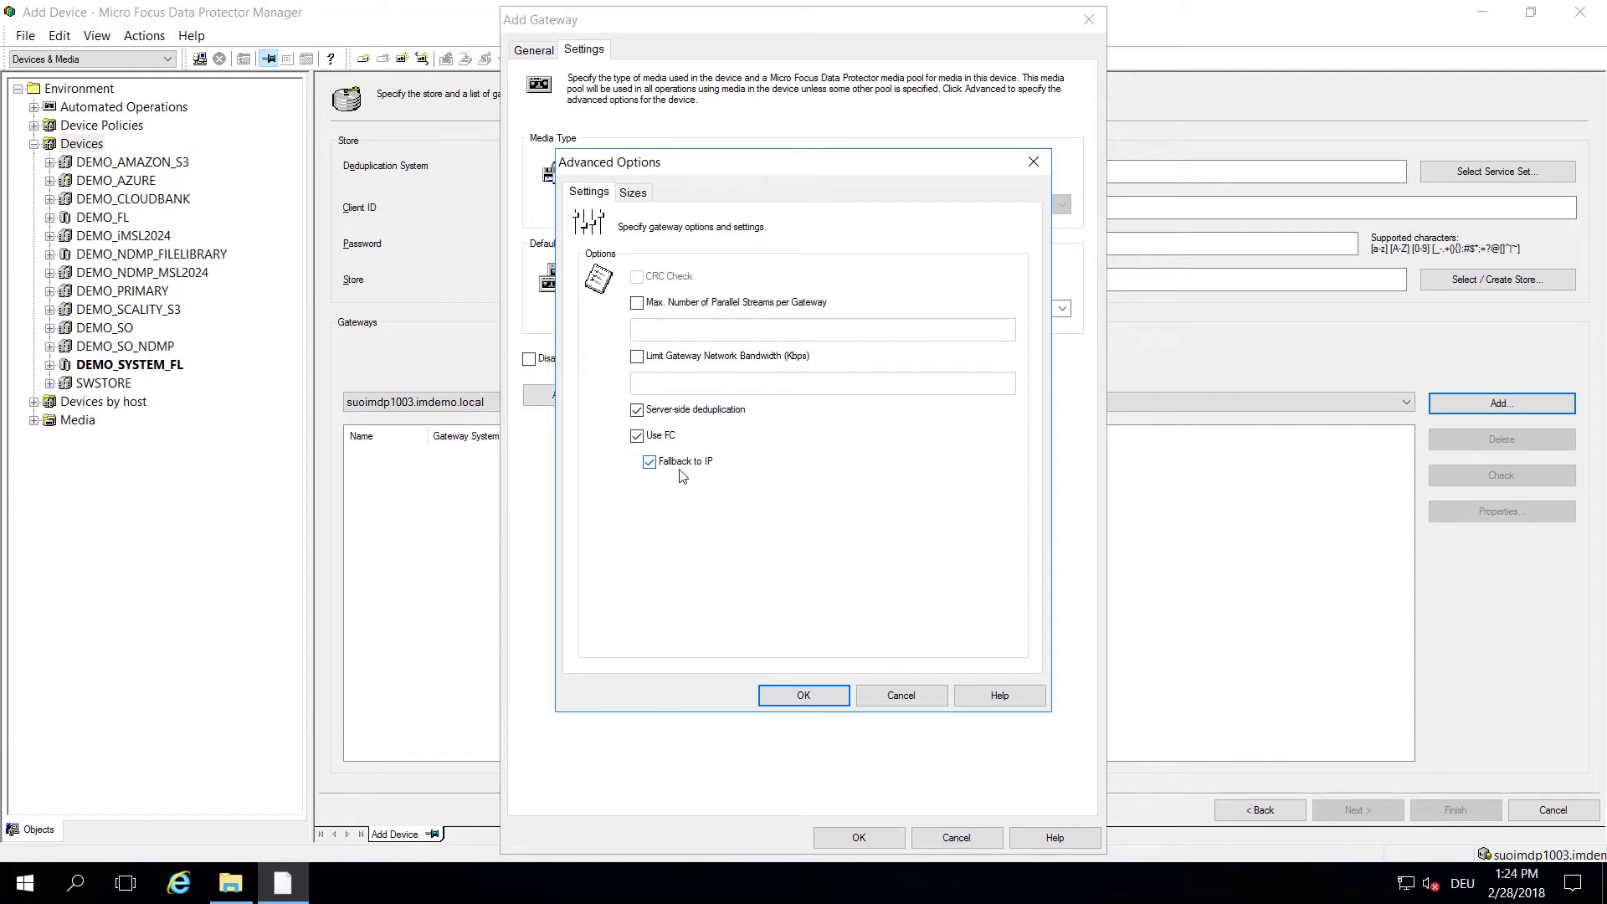
left_click(634, 193)
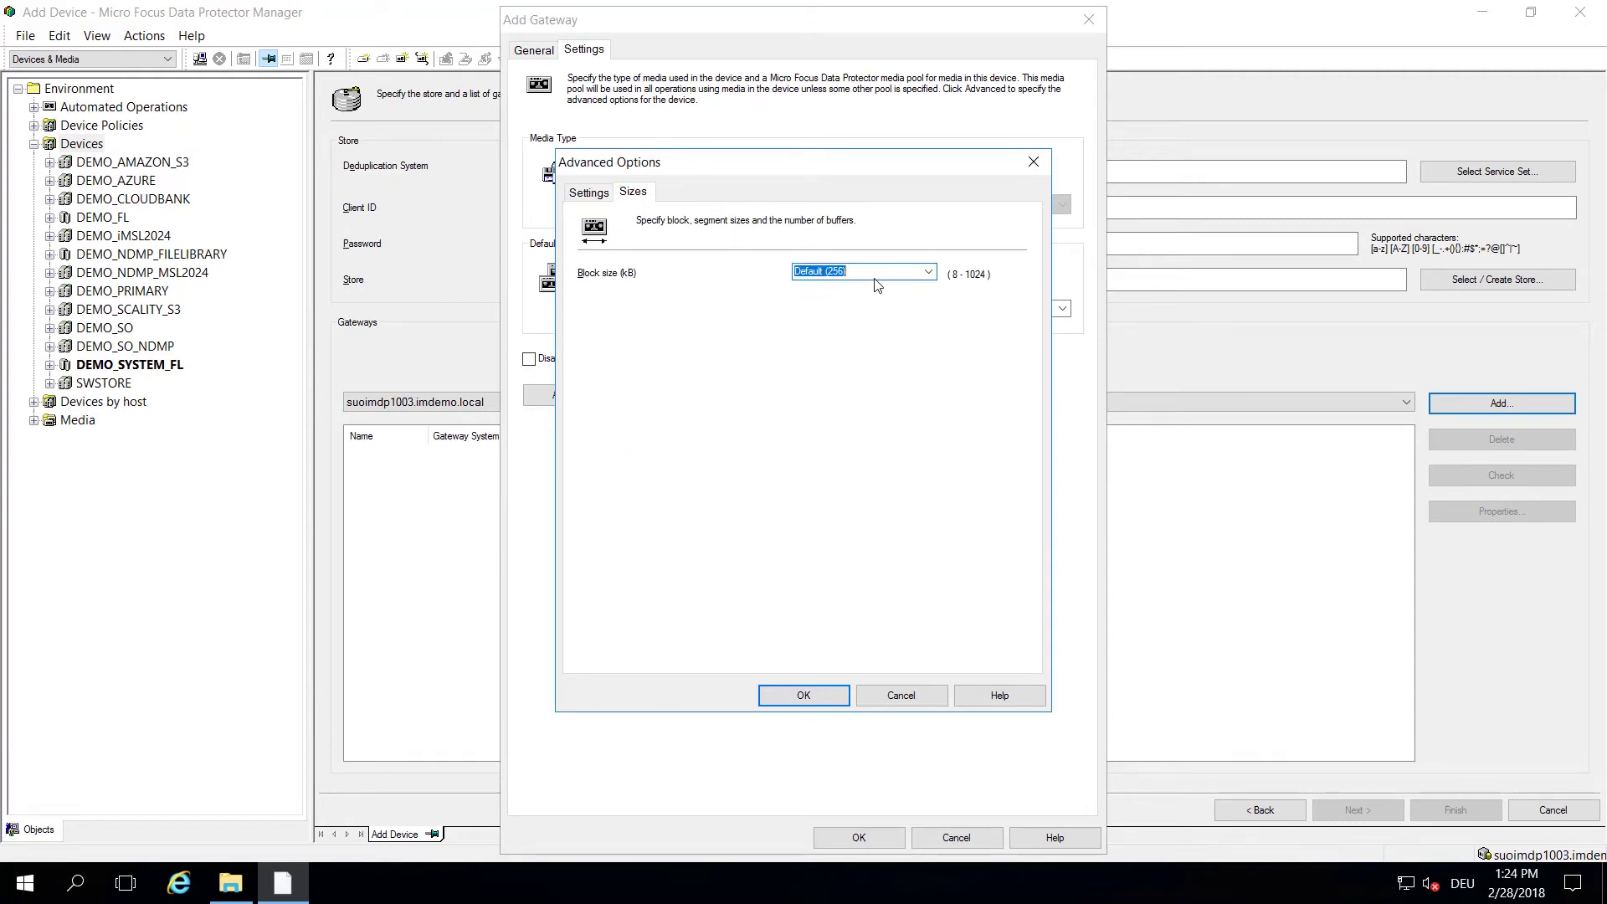
key("End")
left_click(928, 271)
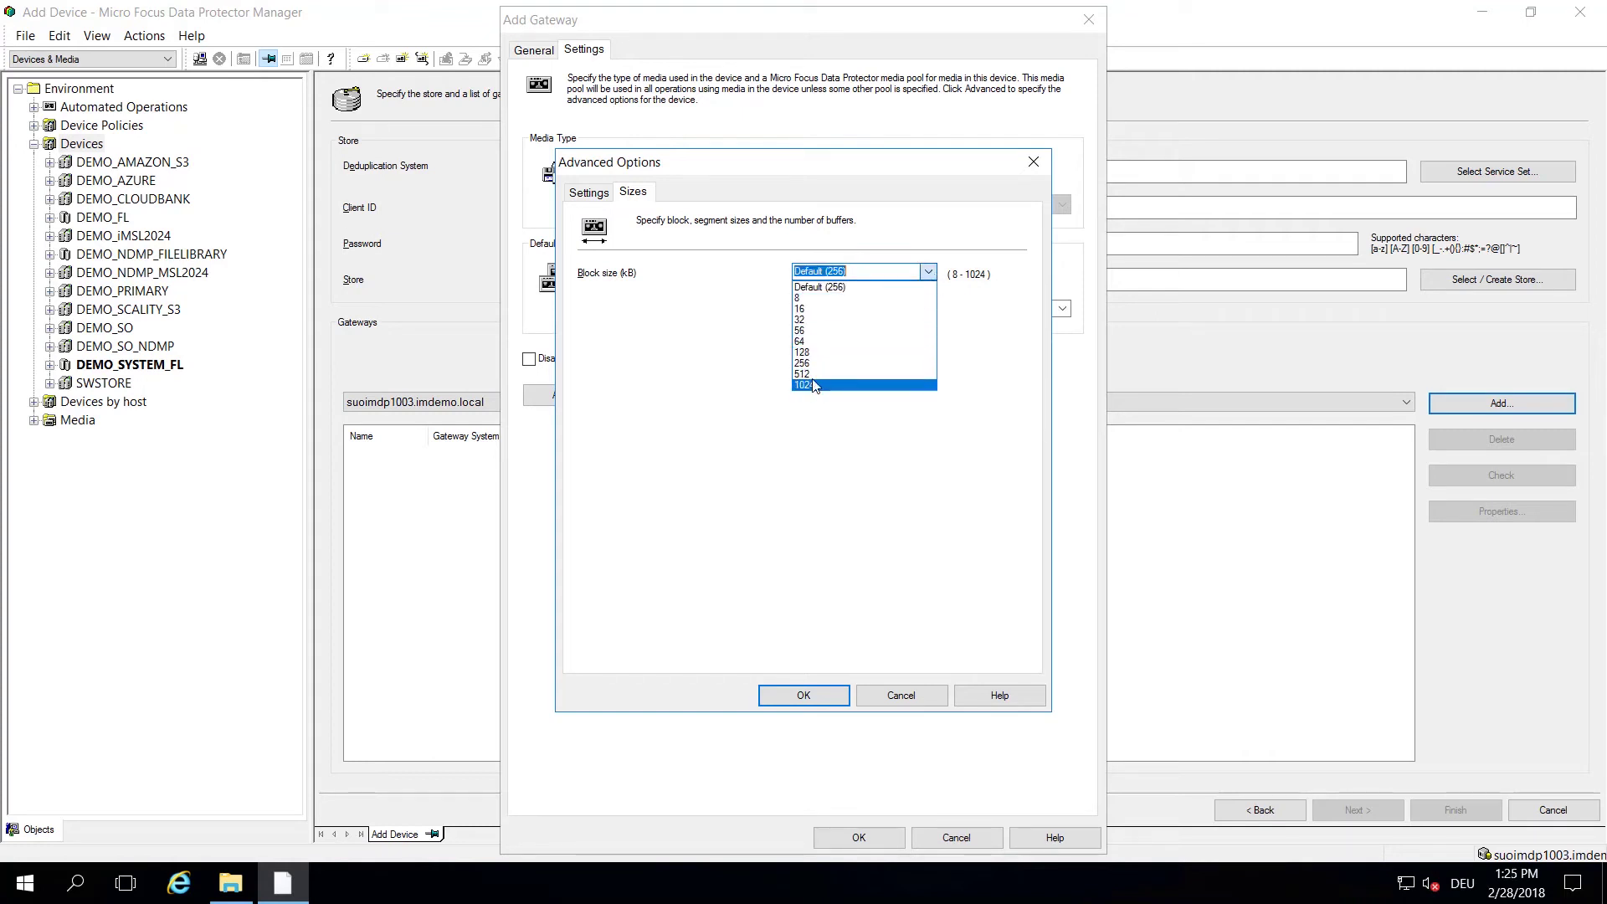
left_click(847, 373)
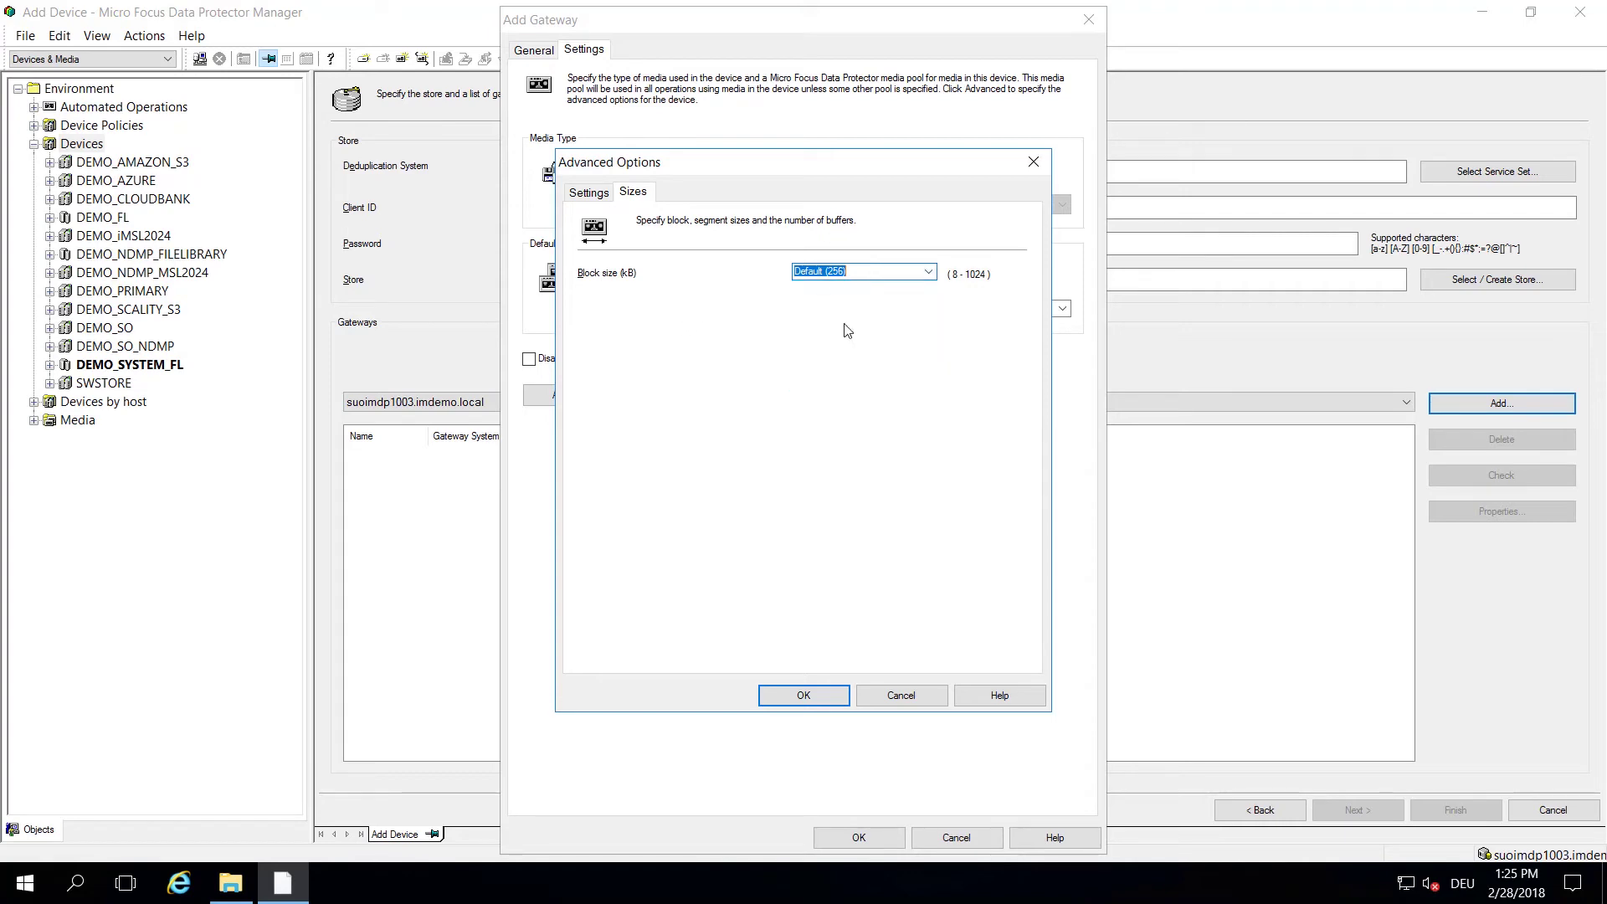
left_click(809, 695)
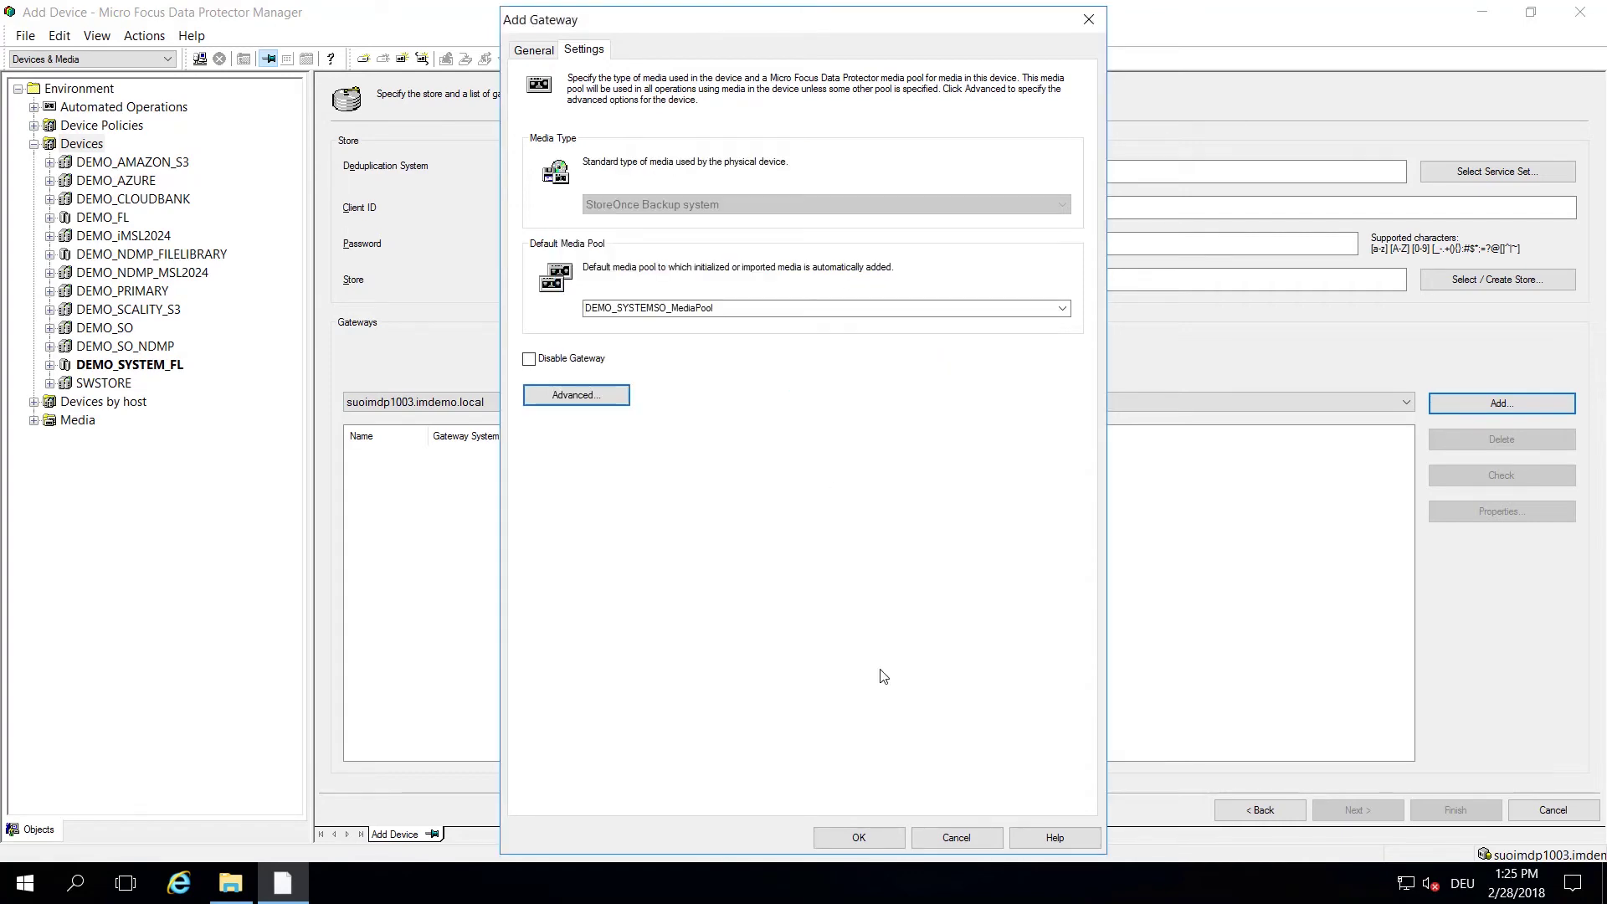
left_click(862, 838)
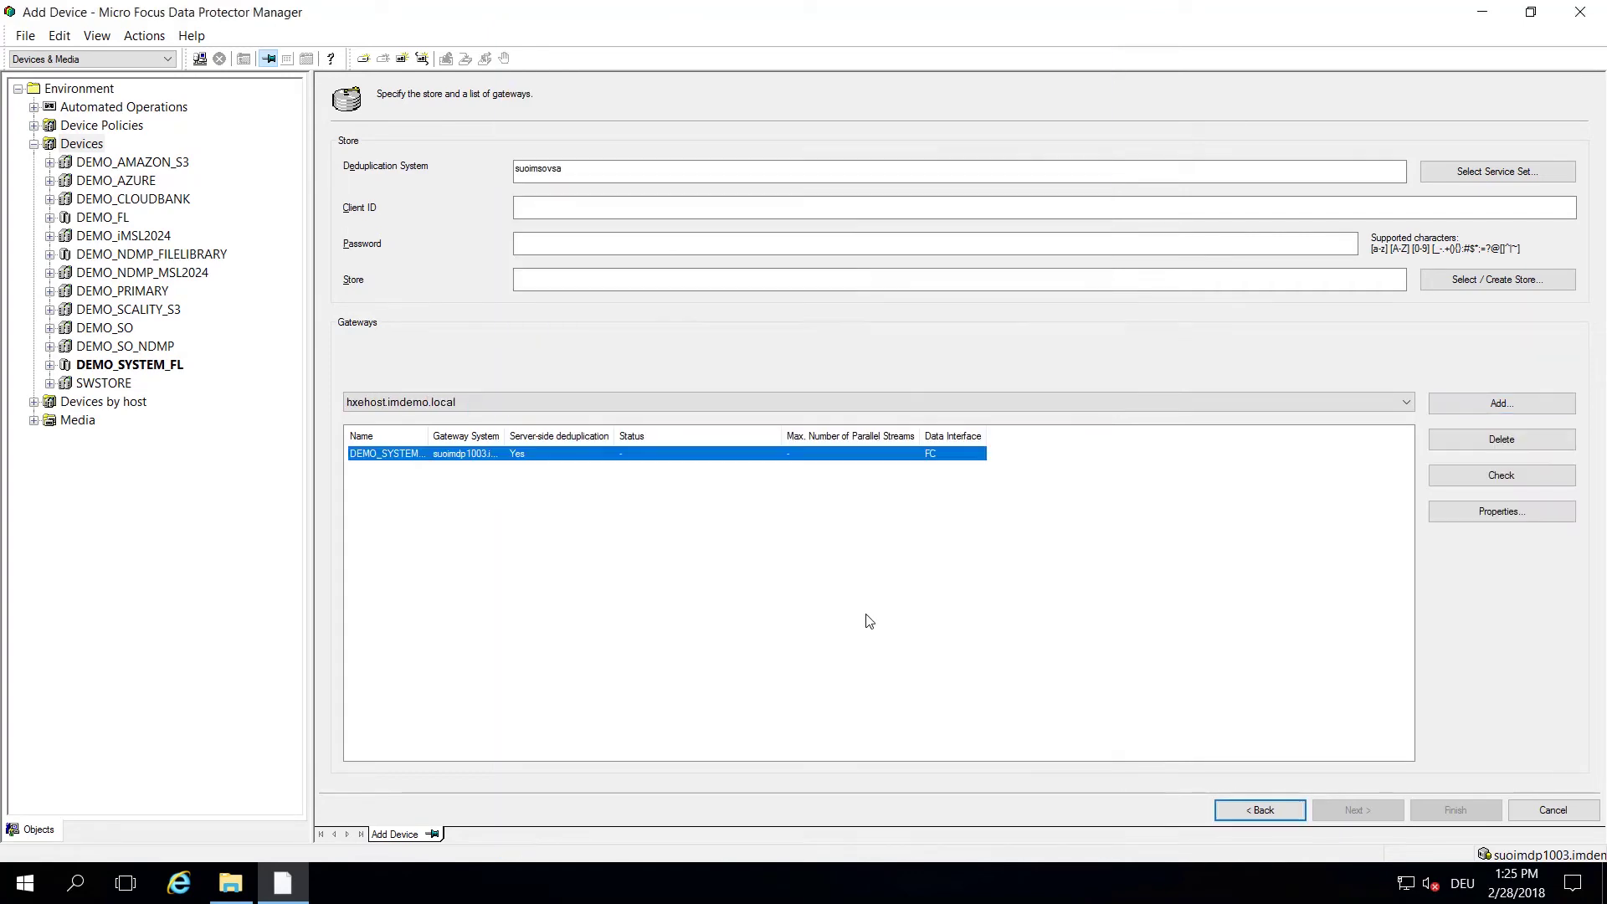
Step: Try the new-store and encryption options, then pick the existing DPDEMO store instead
left_click(1479, 283)
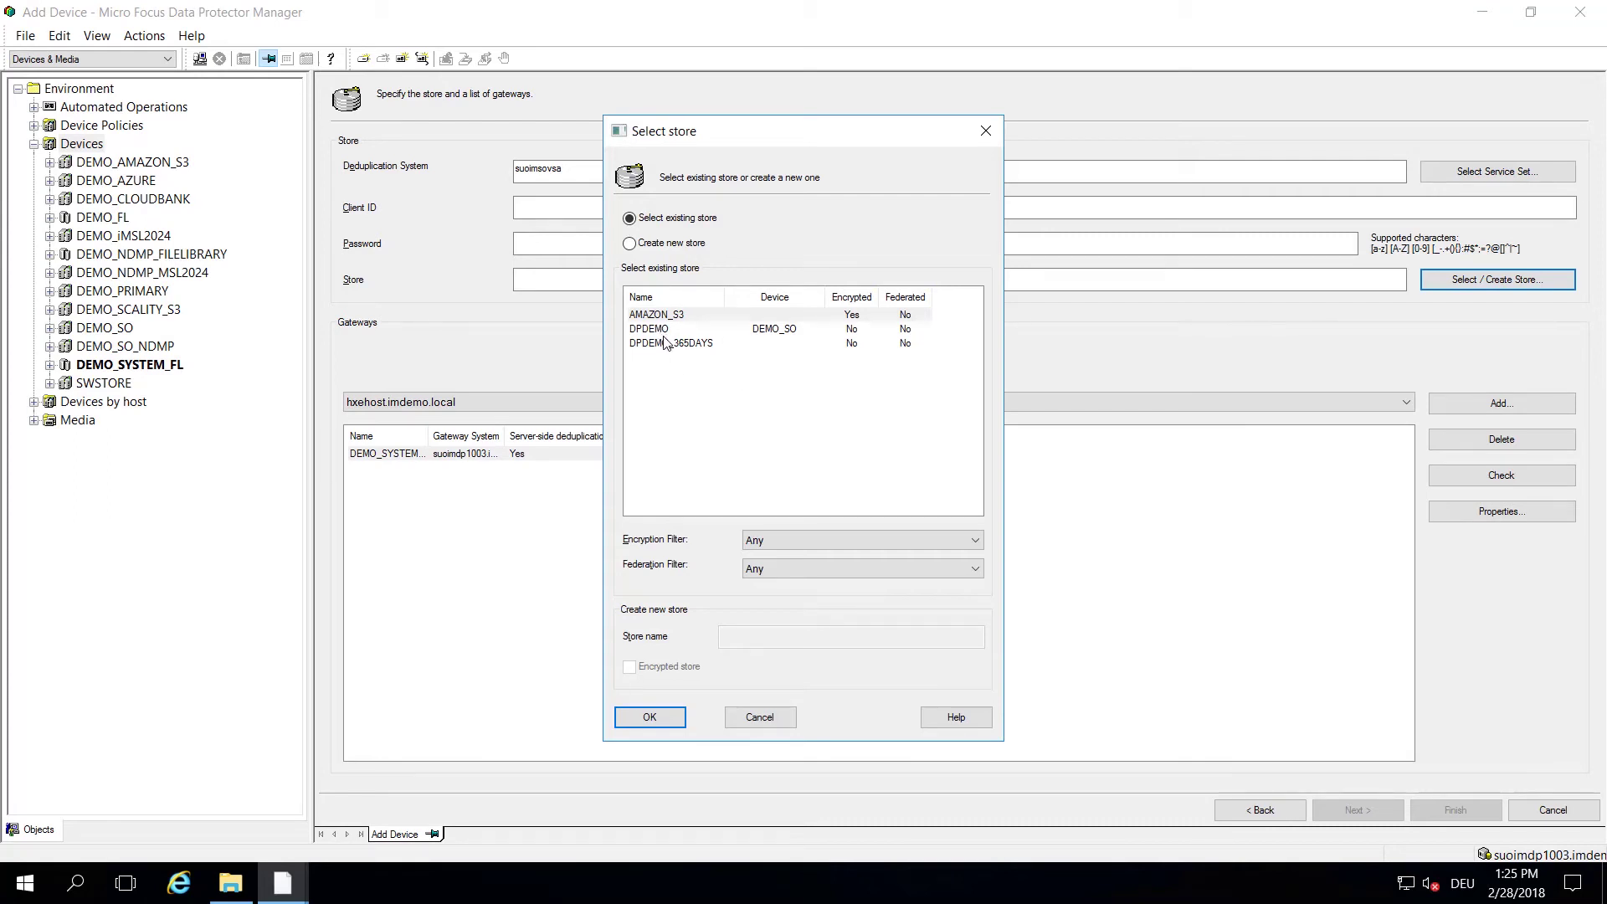
left_click(670, 244)
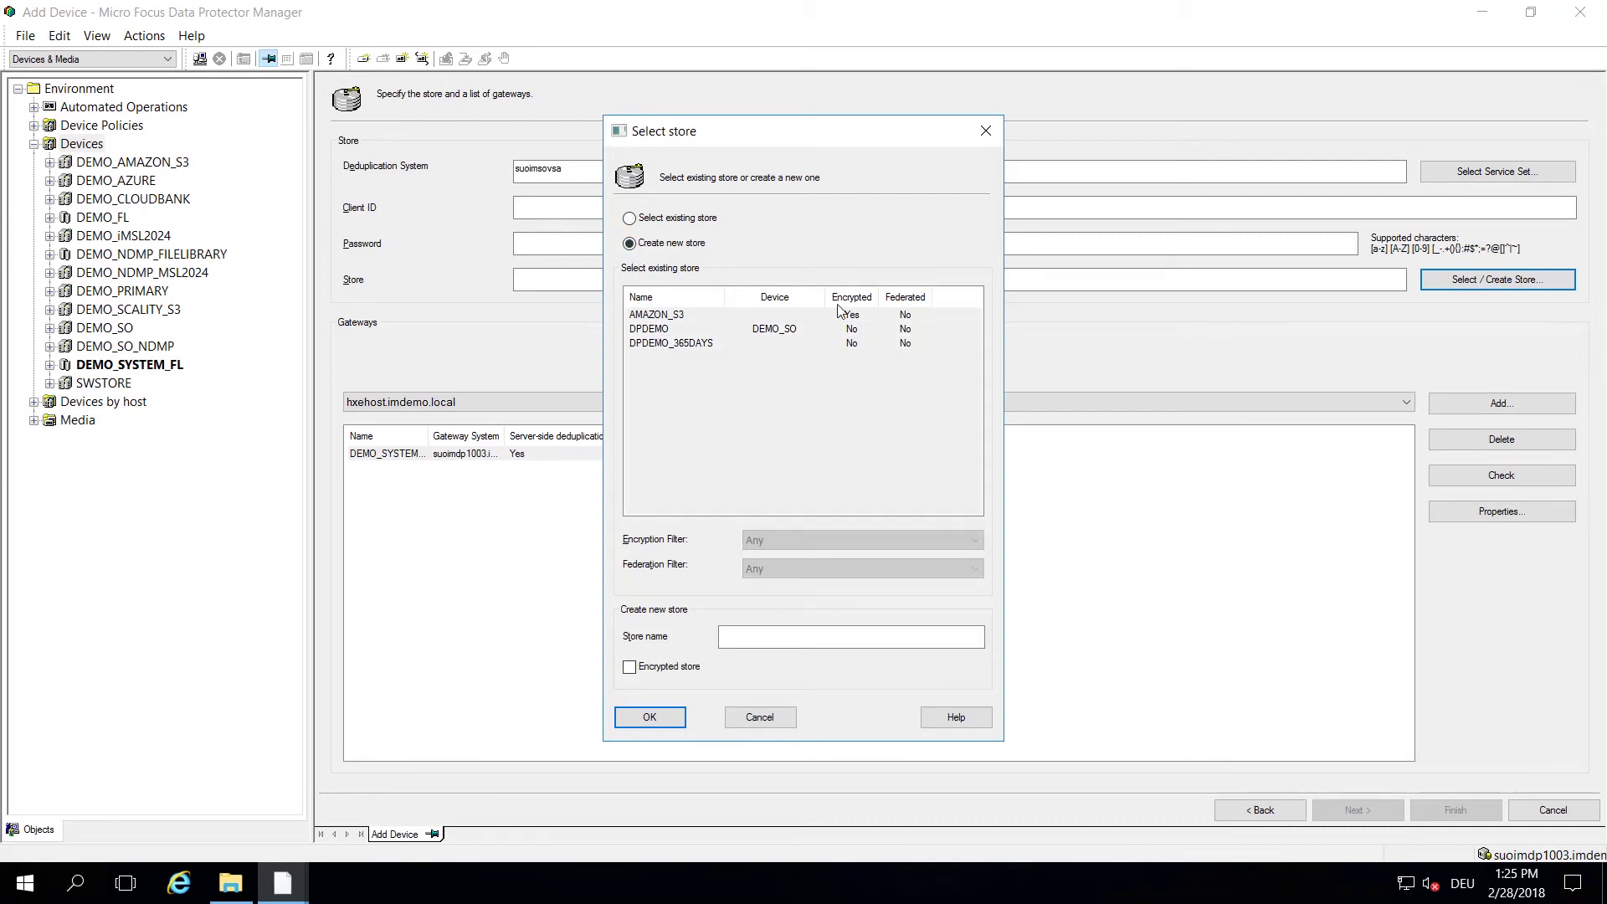
left_click(632, 675)
left_click(630, 673)
left_click_drag(770, 717, 841, 703)
key("Escape")
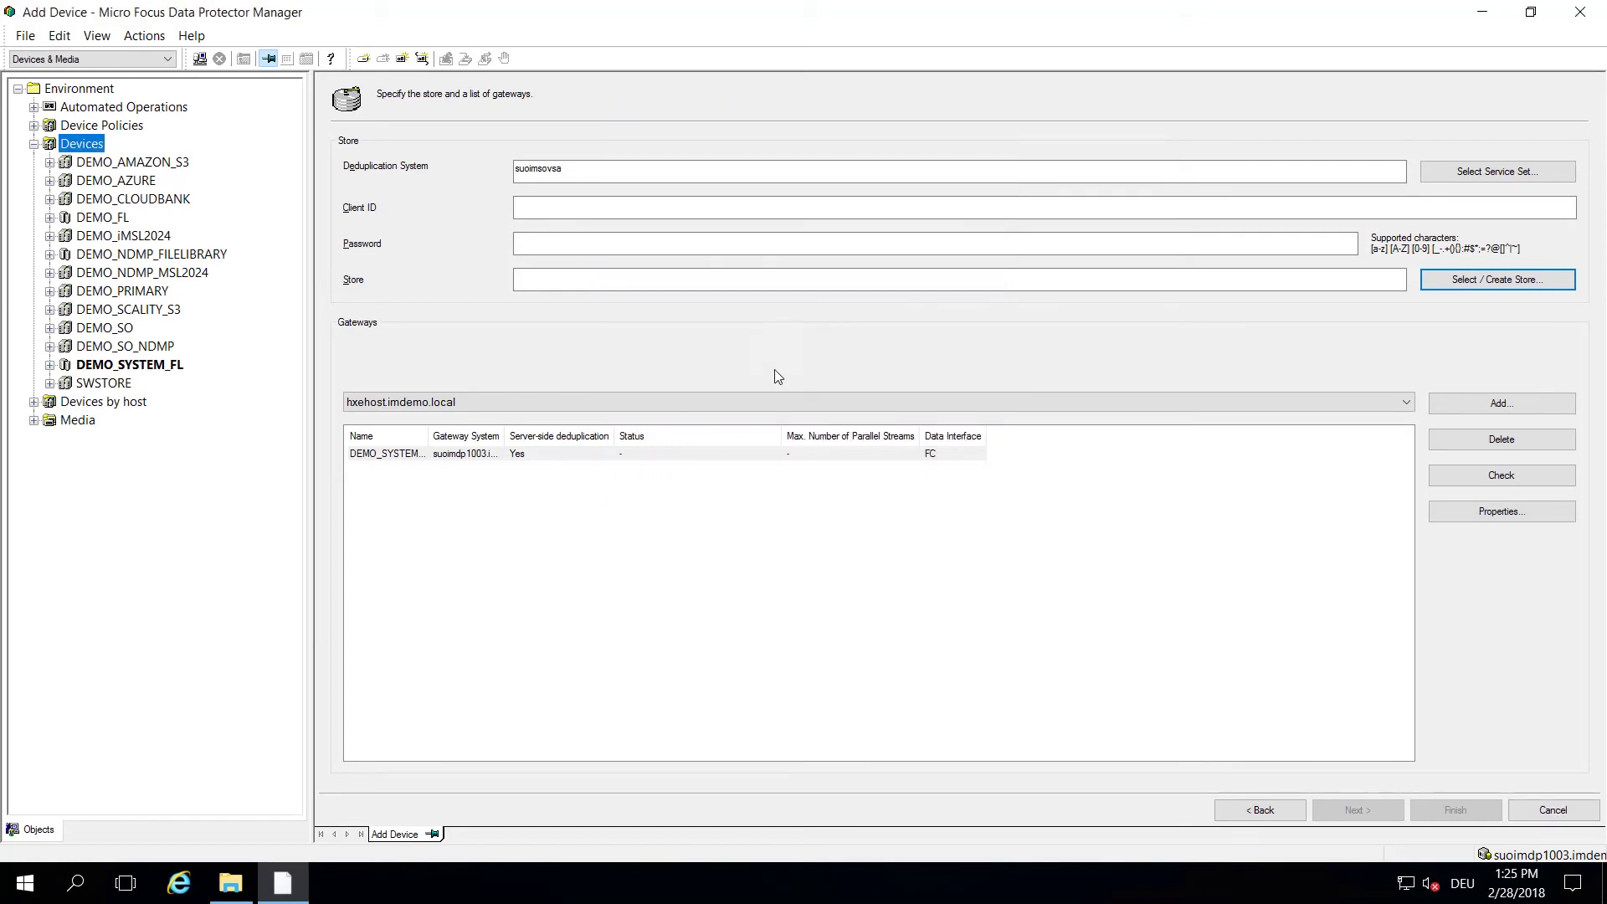
left_click(1465, 280)
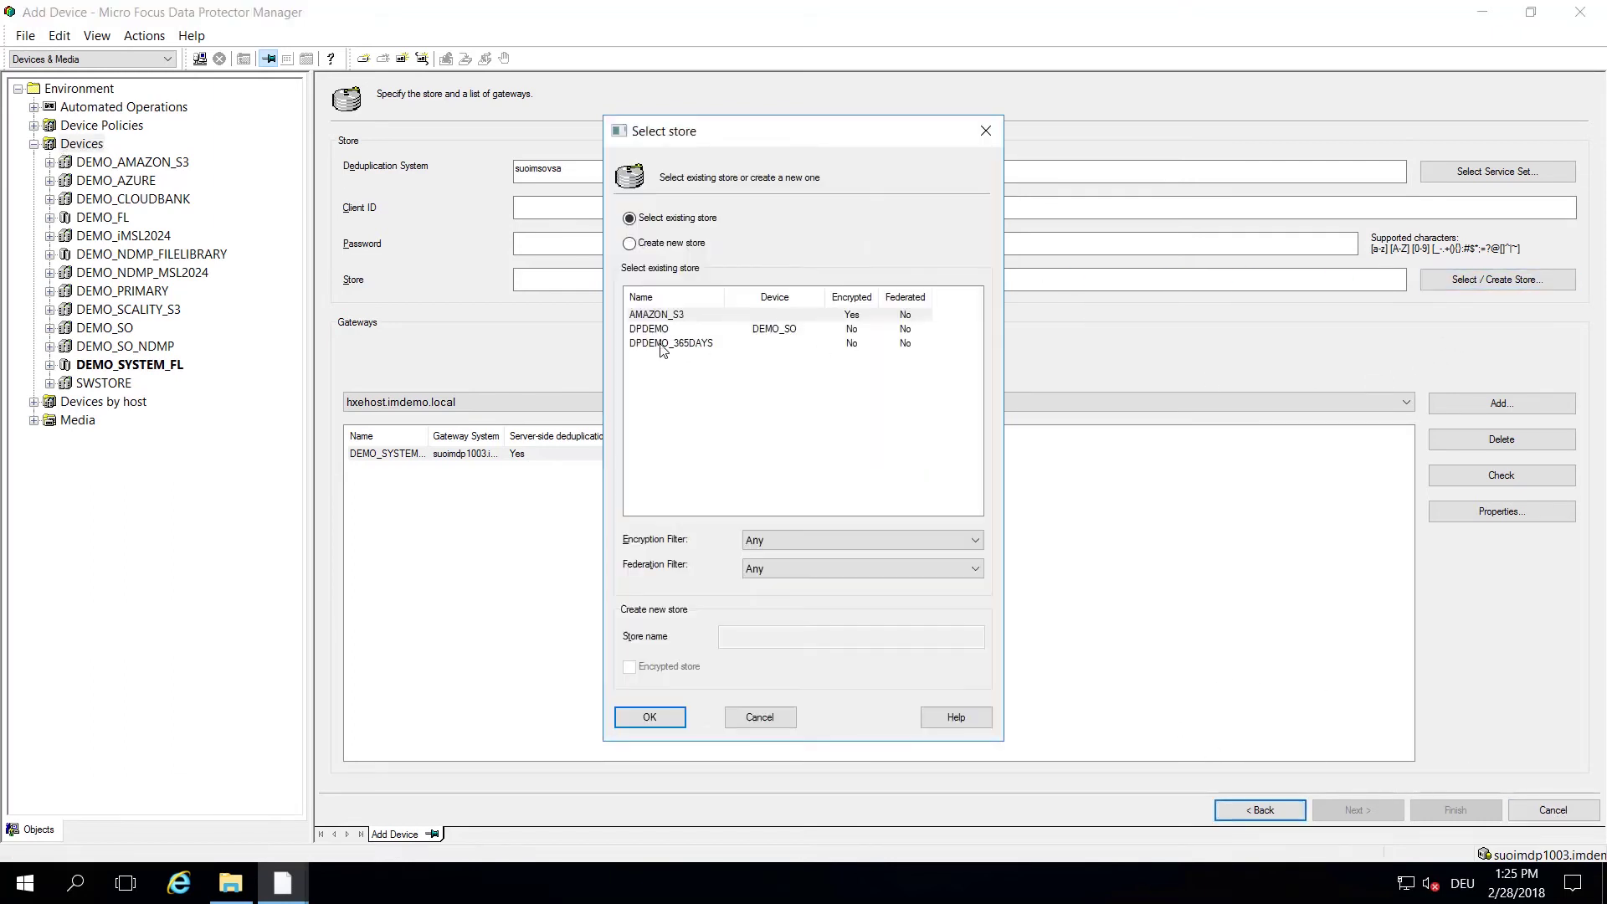
left_click(652, 335)
Step: Confirm DPDEMO, agree to reuse it and leave quotas unset, and finish the DEMO_SYSTEMSO device
left_click(649, 717)
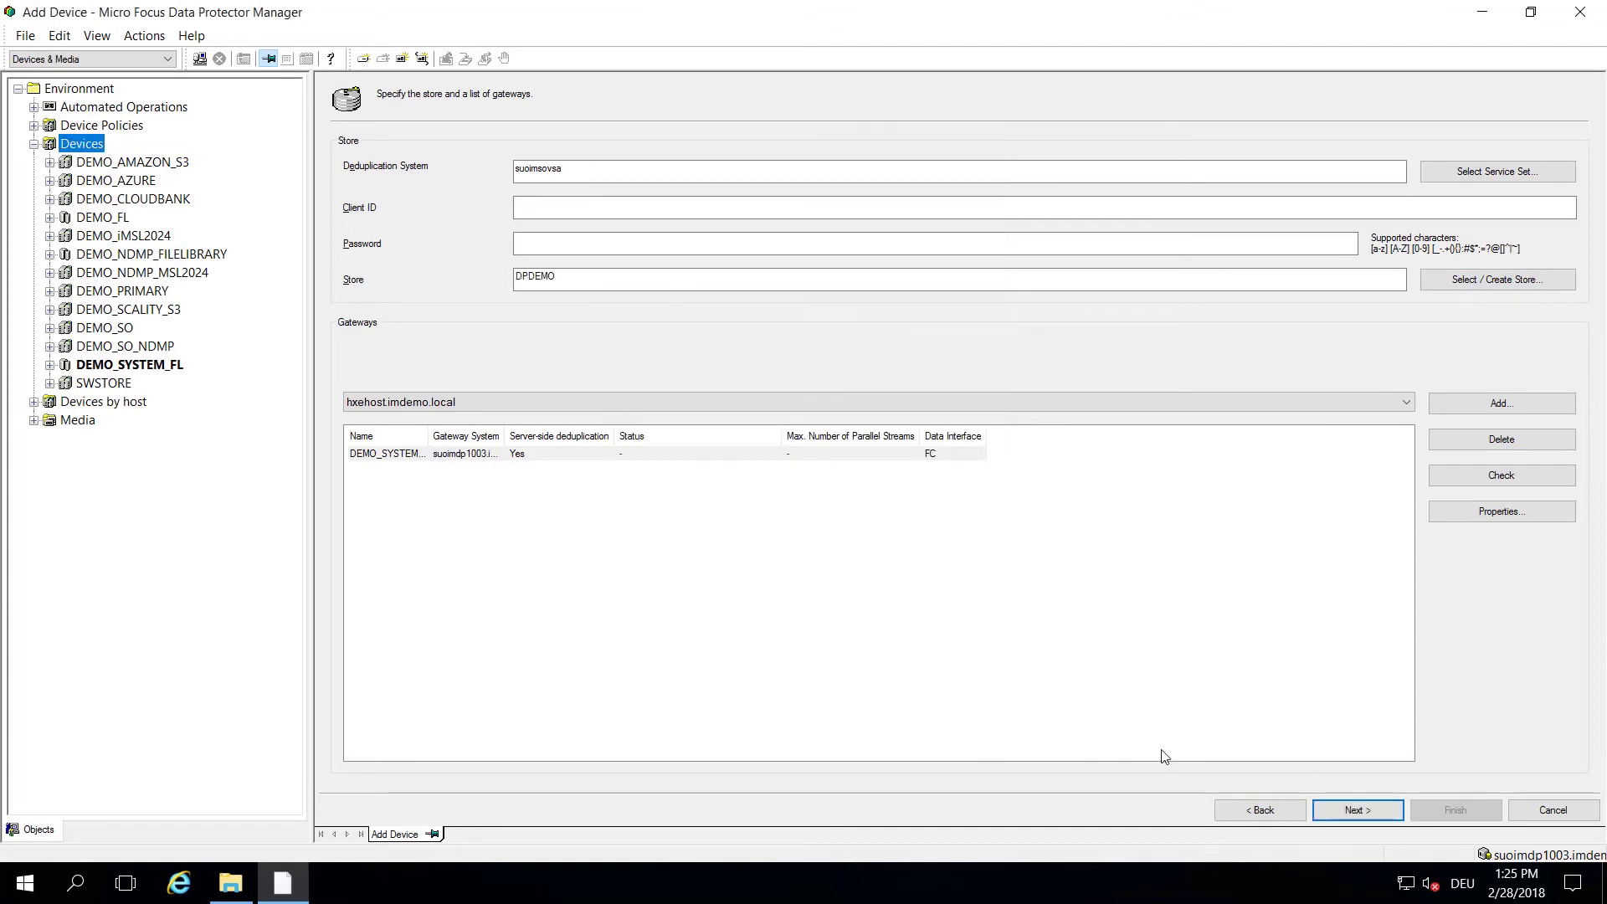
left_click(1358, 810)
left_click(764, 503)
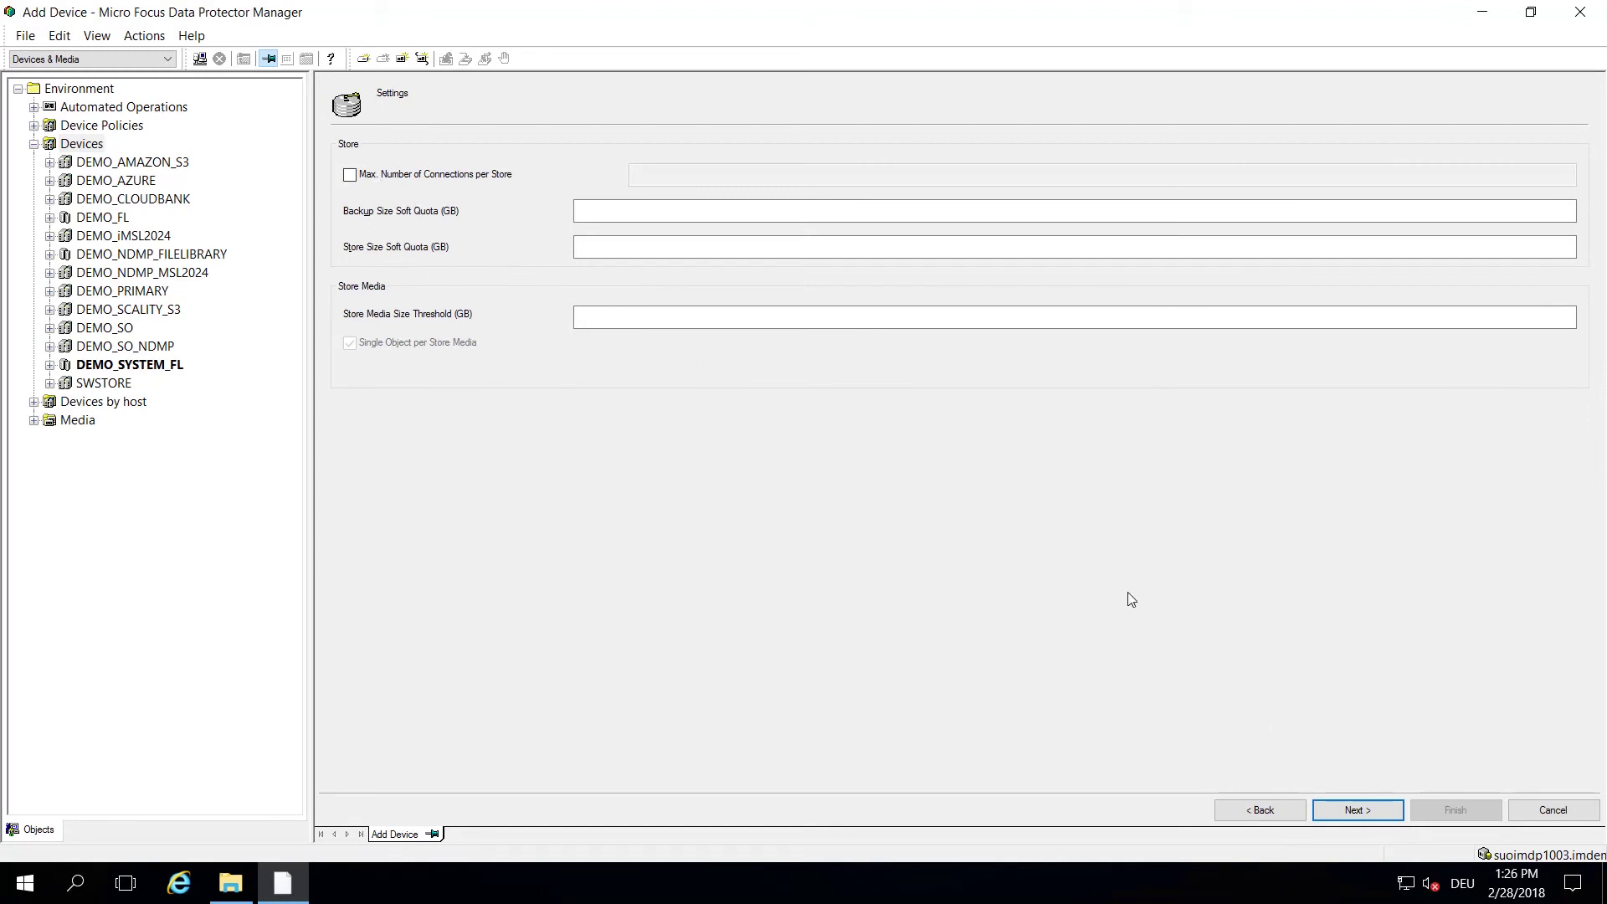
left_click(1371, 817)
left_click(760, 504)
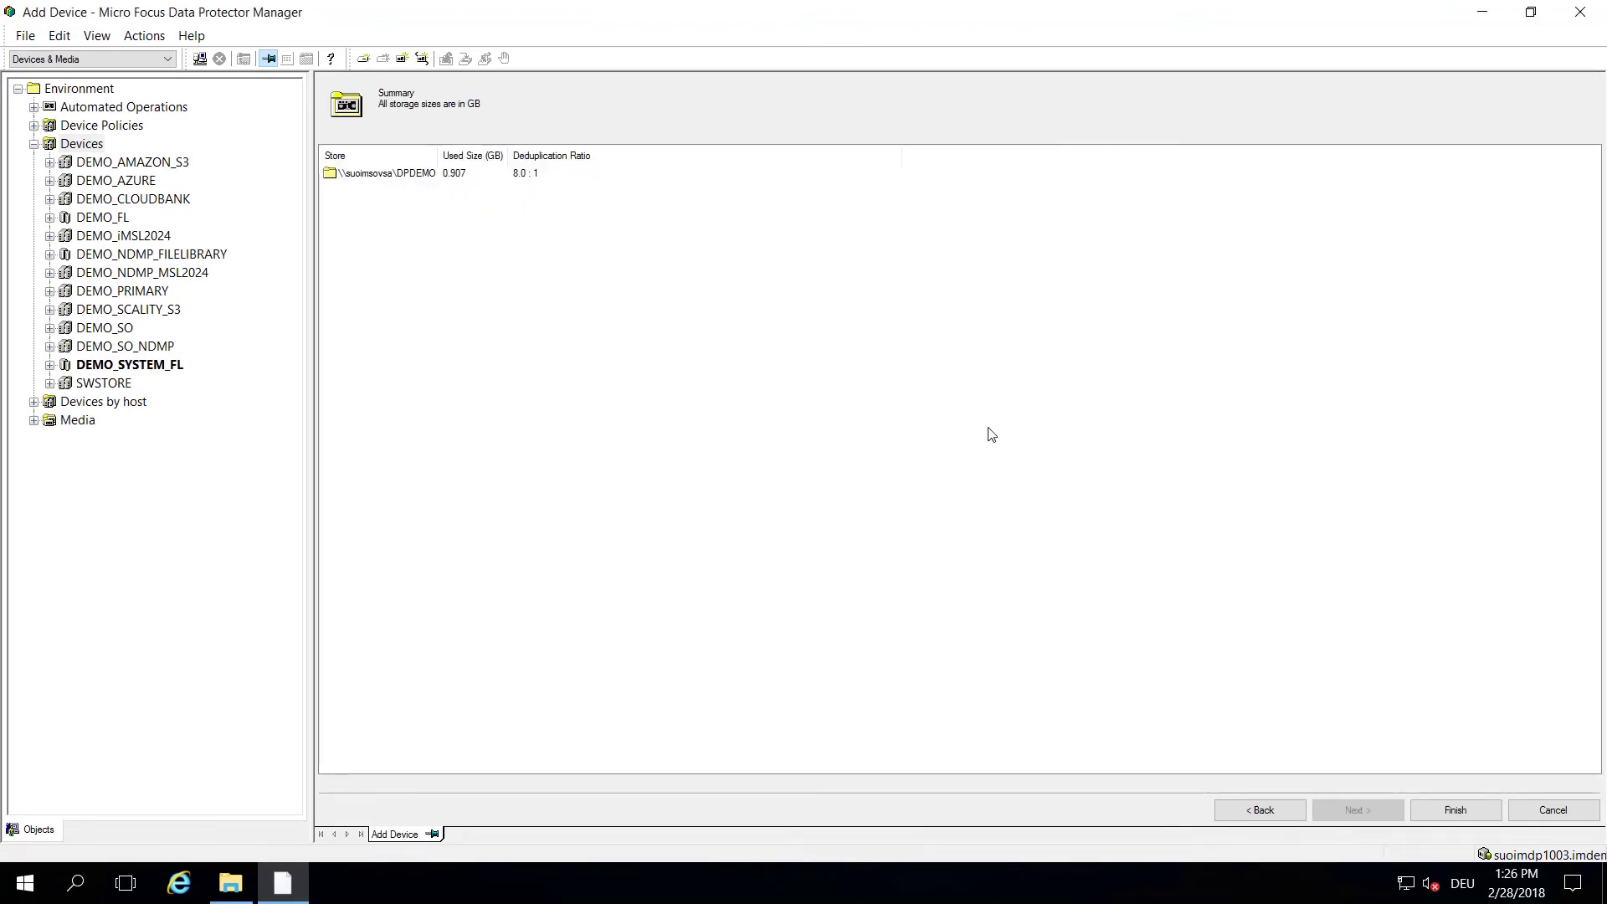
left_click(1454, 809)
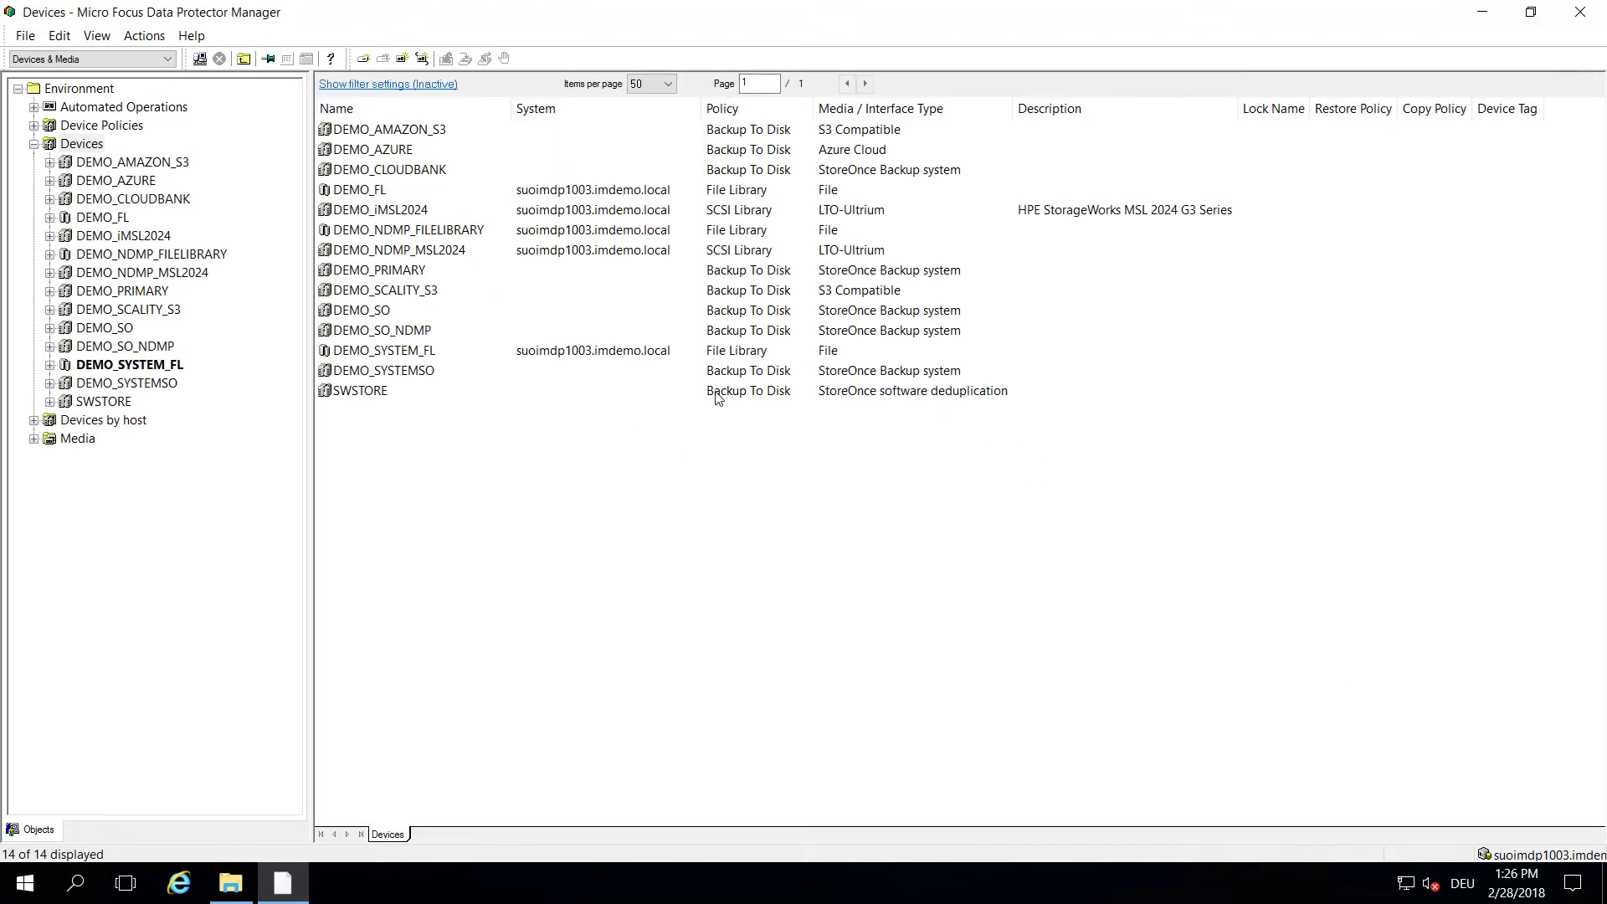
Step: In the Backup context, inspect DEMO_NDMP_FL's imfas2240-e0m NetApp volumes and destination devices
left_click(168, 383)
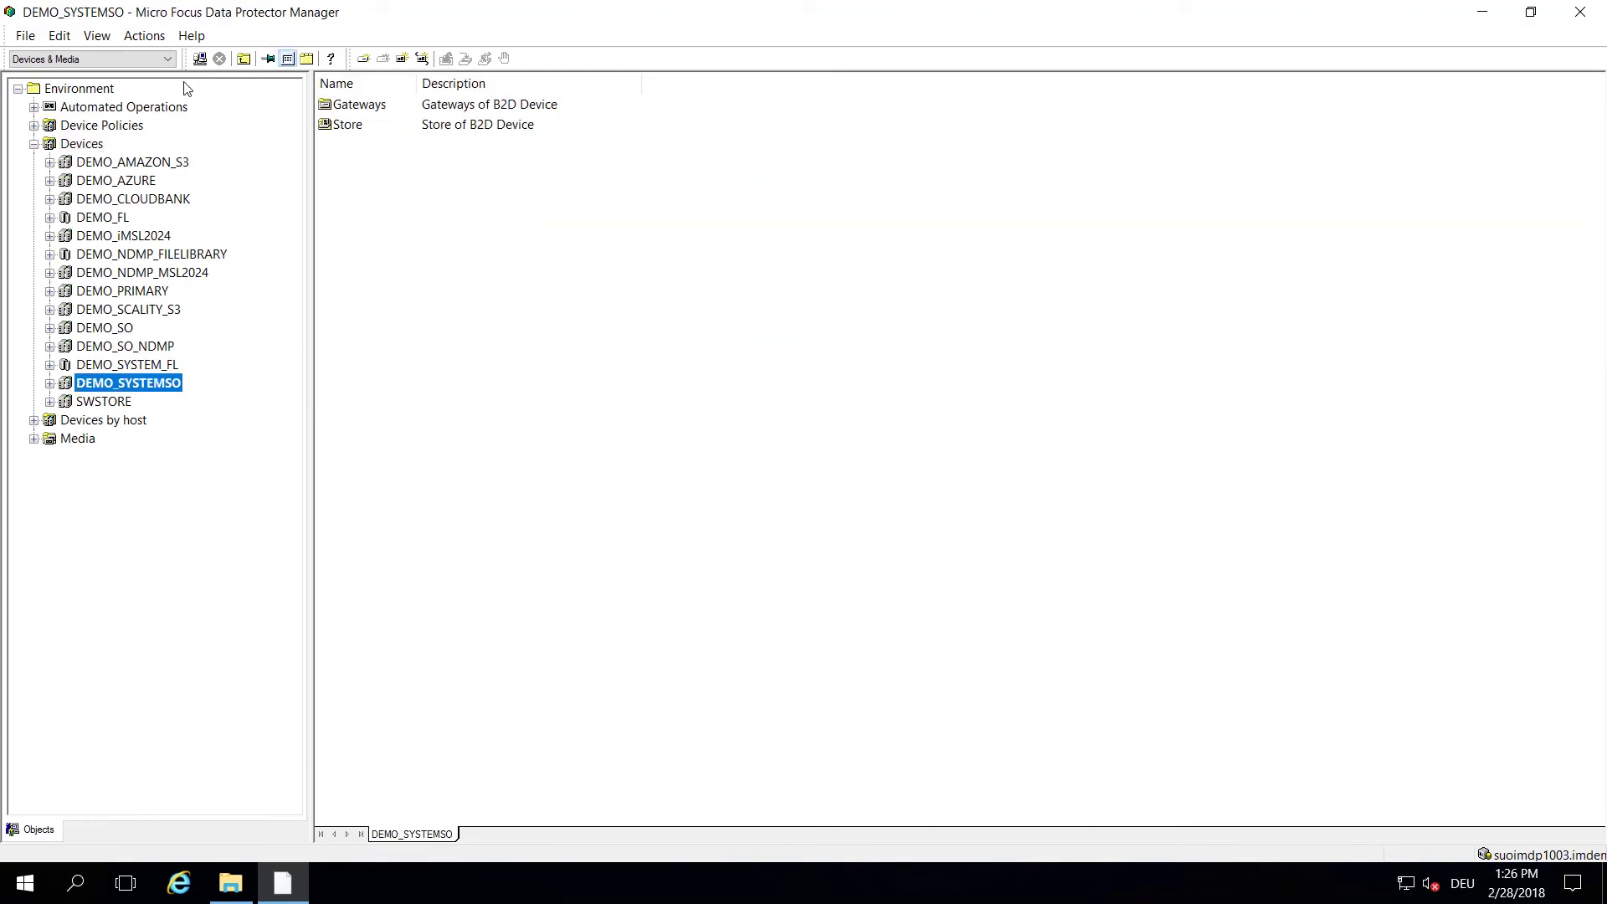
left_click(168, 58)
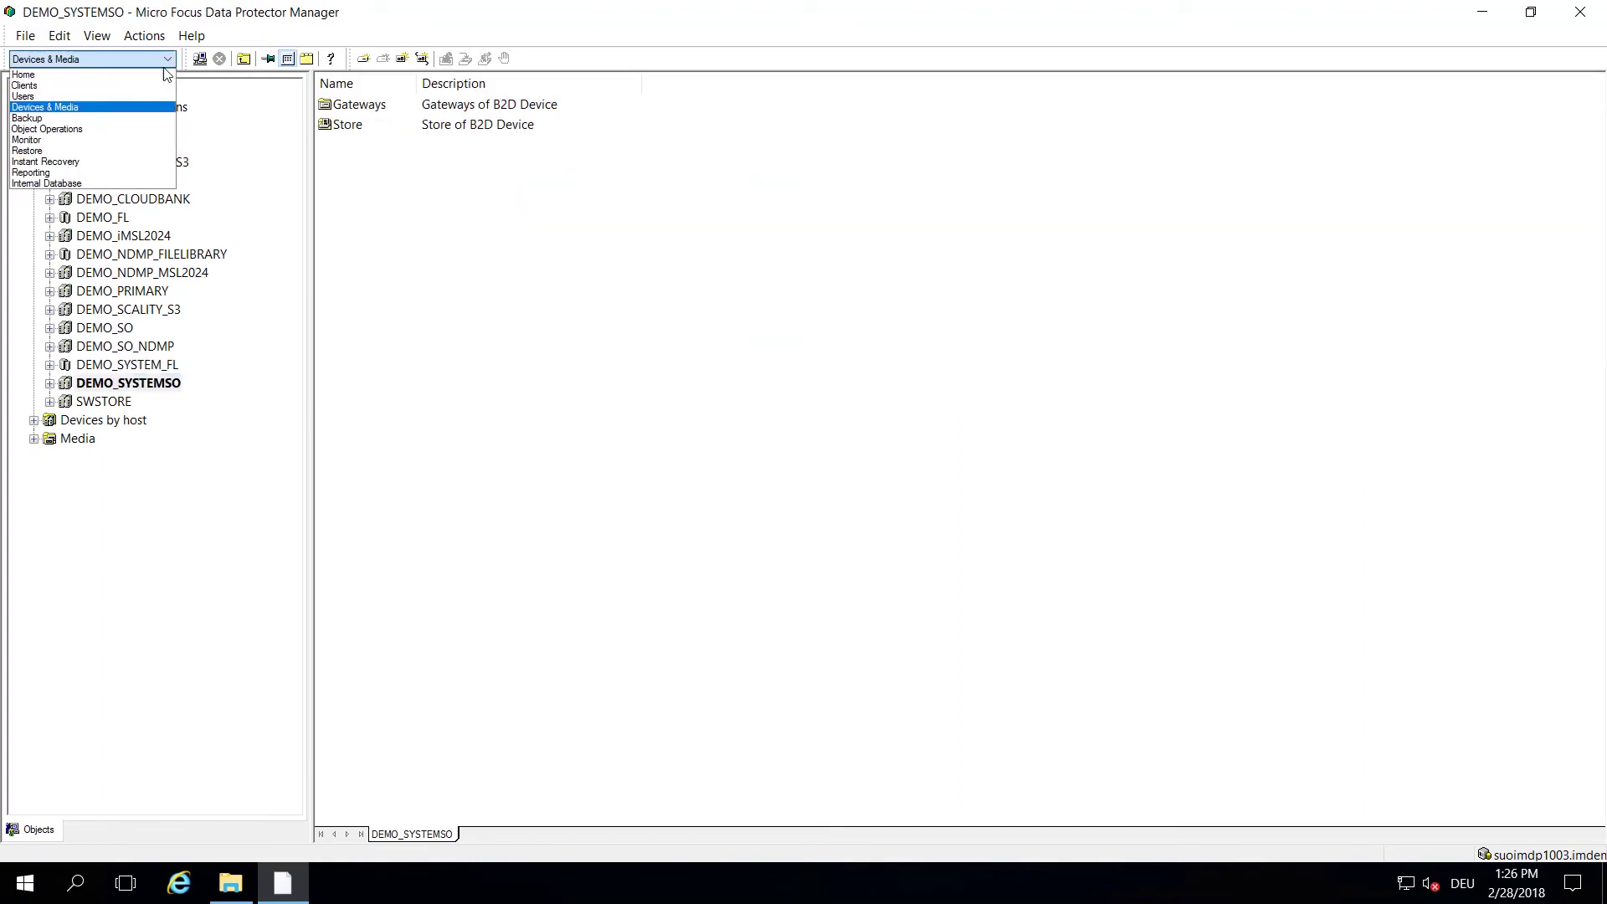
left_click(66, 129)
left_click(135, 199)
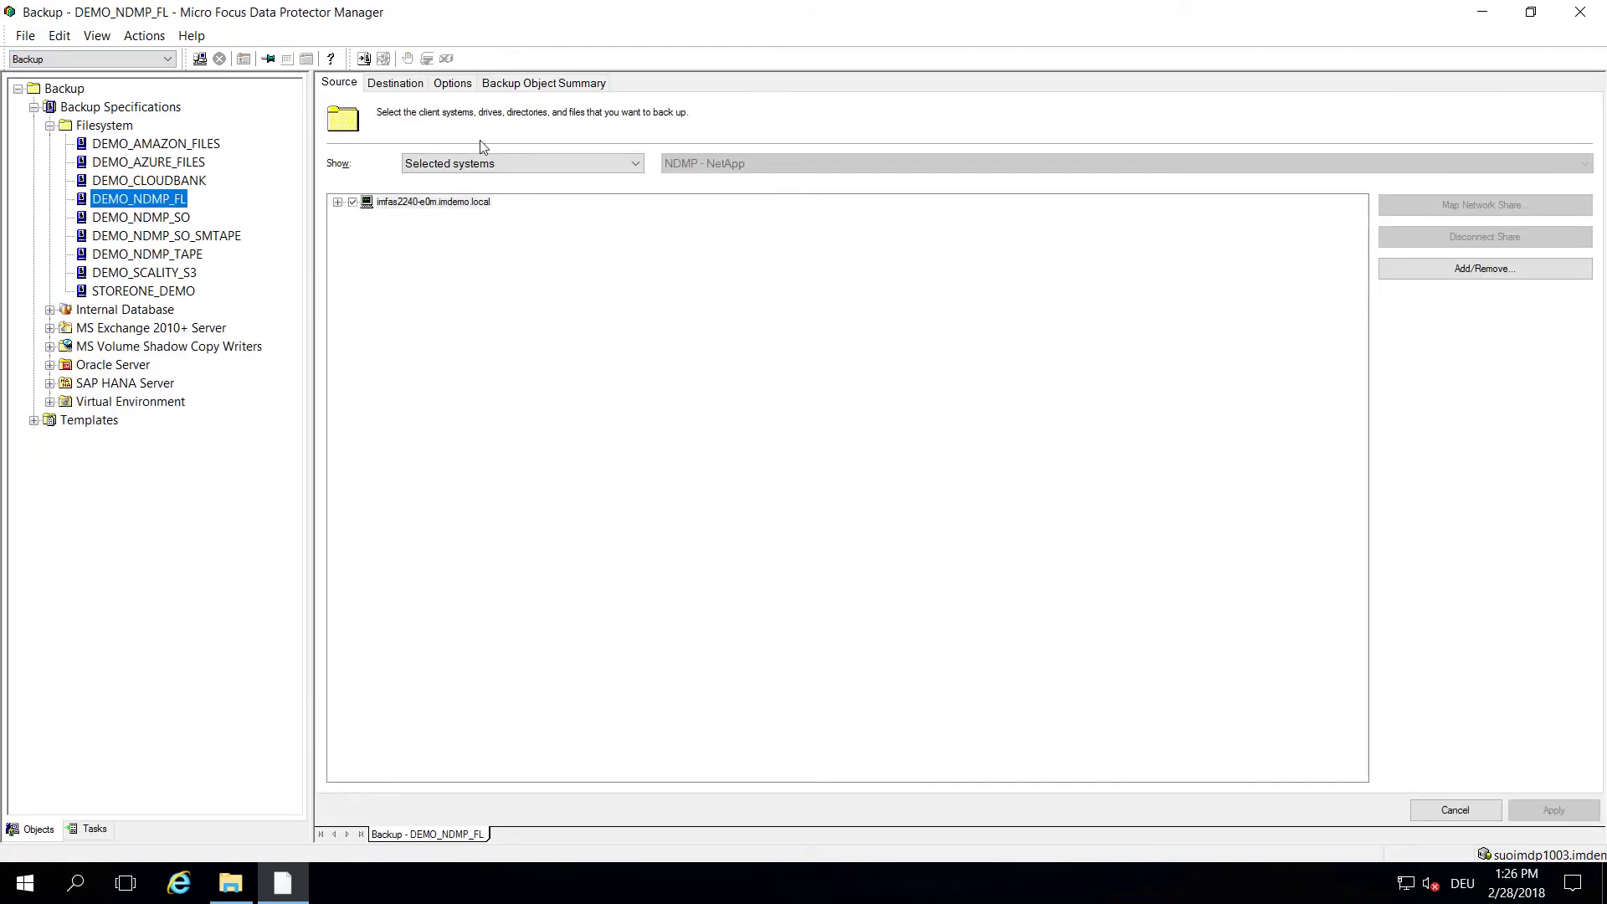
left_click(338, 203)
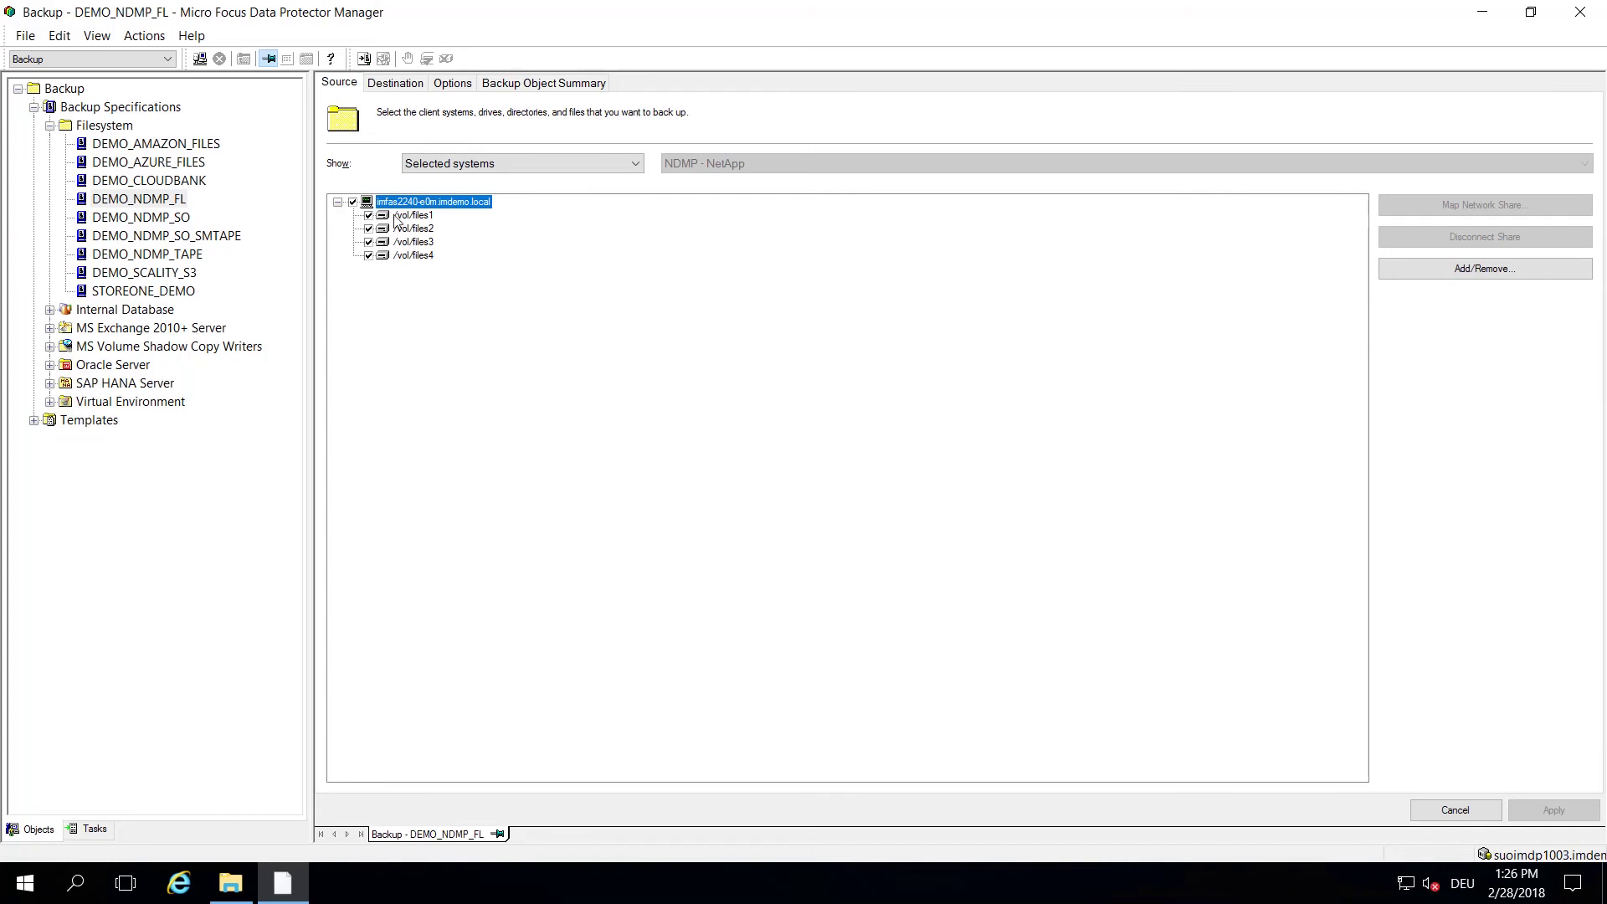
left_click(396, 87)
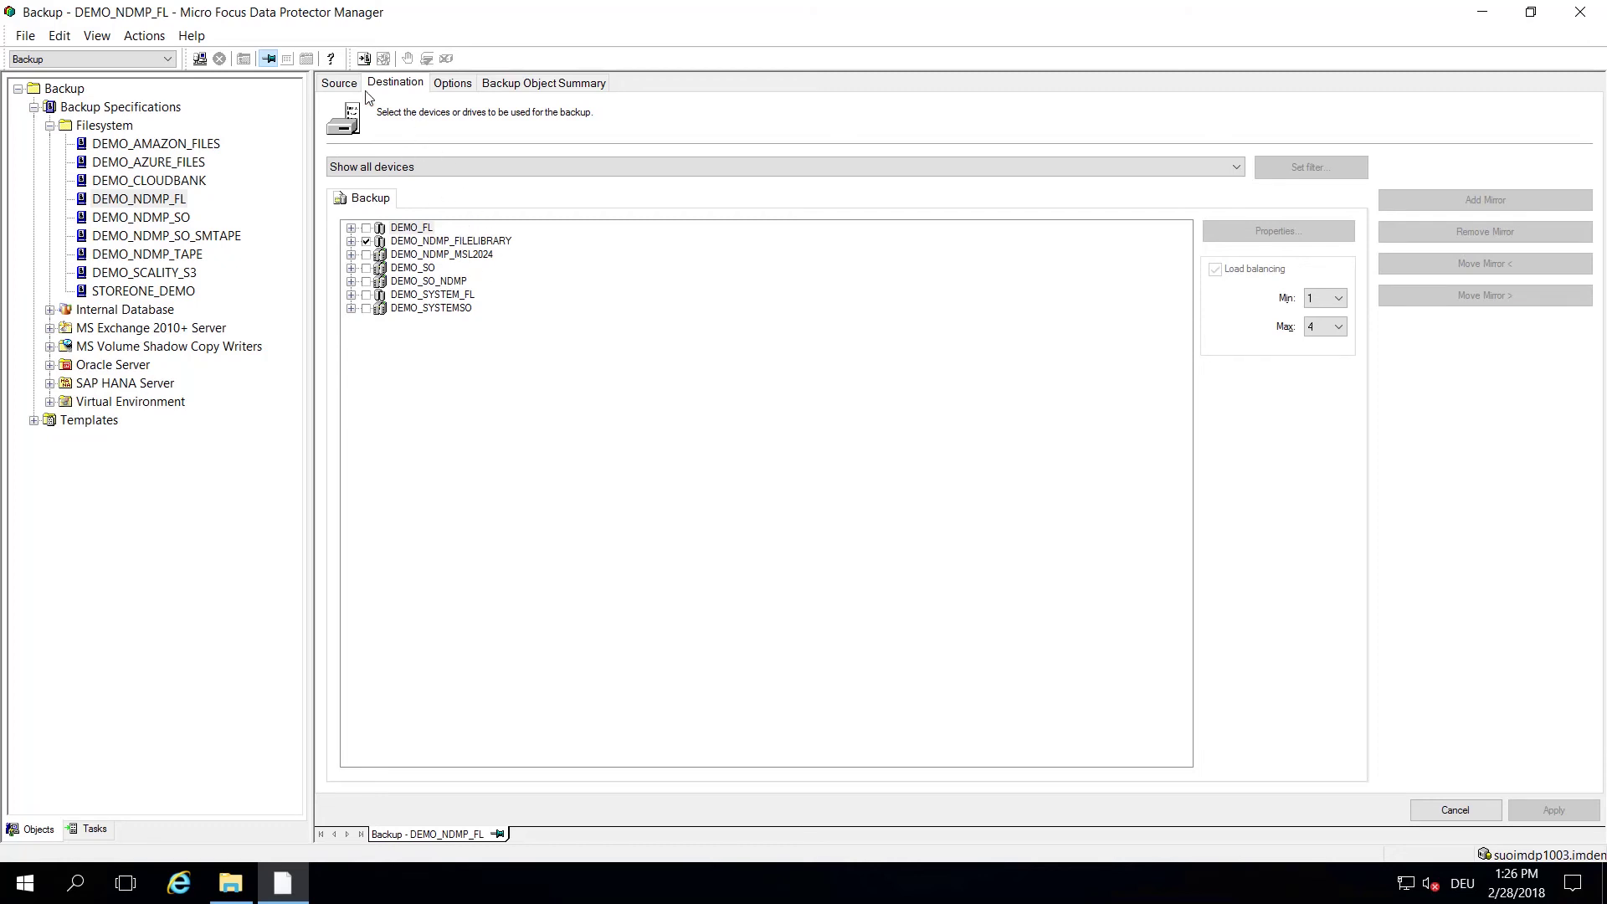
left_click(339, 83)
Step: Start the DEMO_NDMP_FL backup and let it finish four 3.52 GB volumes, 14421 MB total
right_click(140, 197)
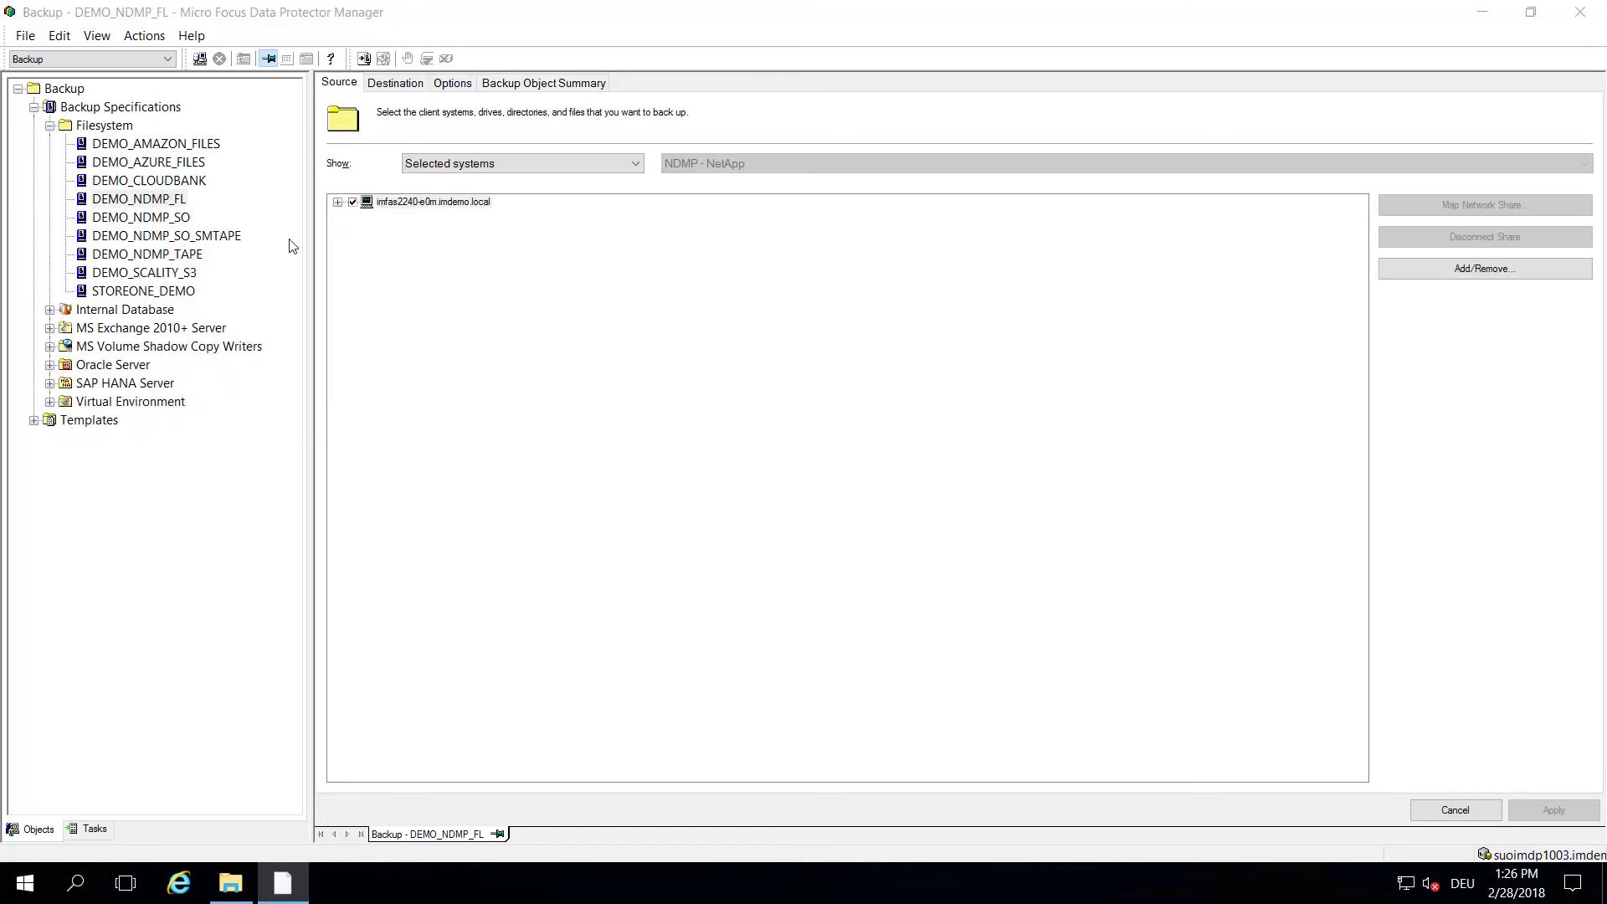
left_click(636, 547)
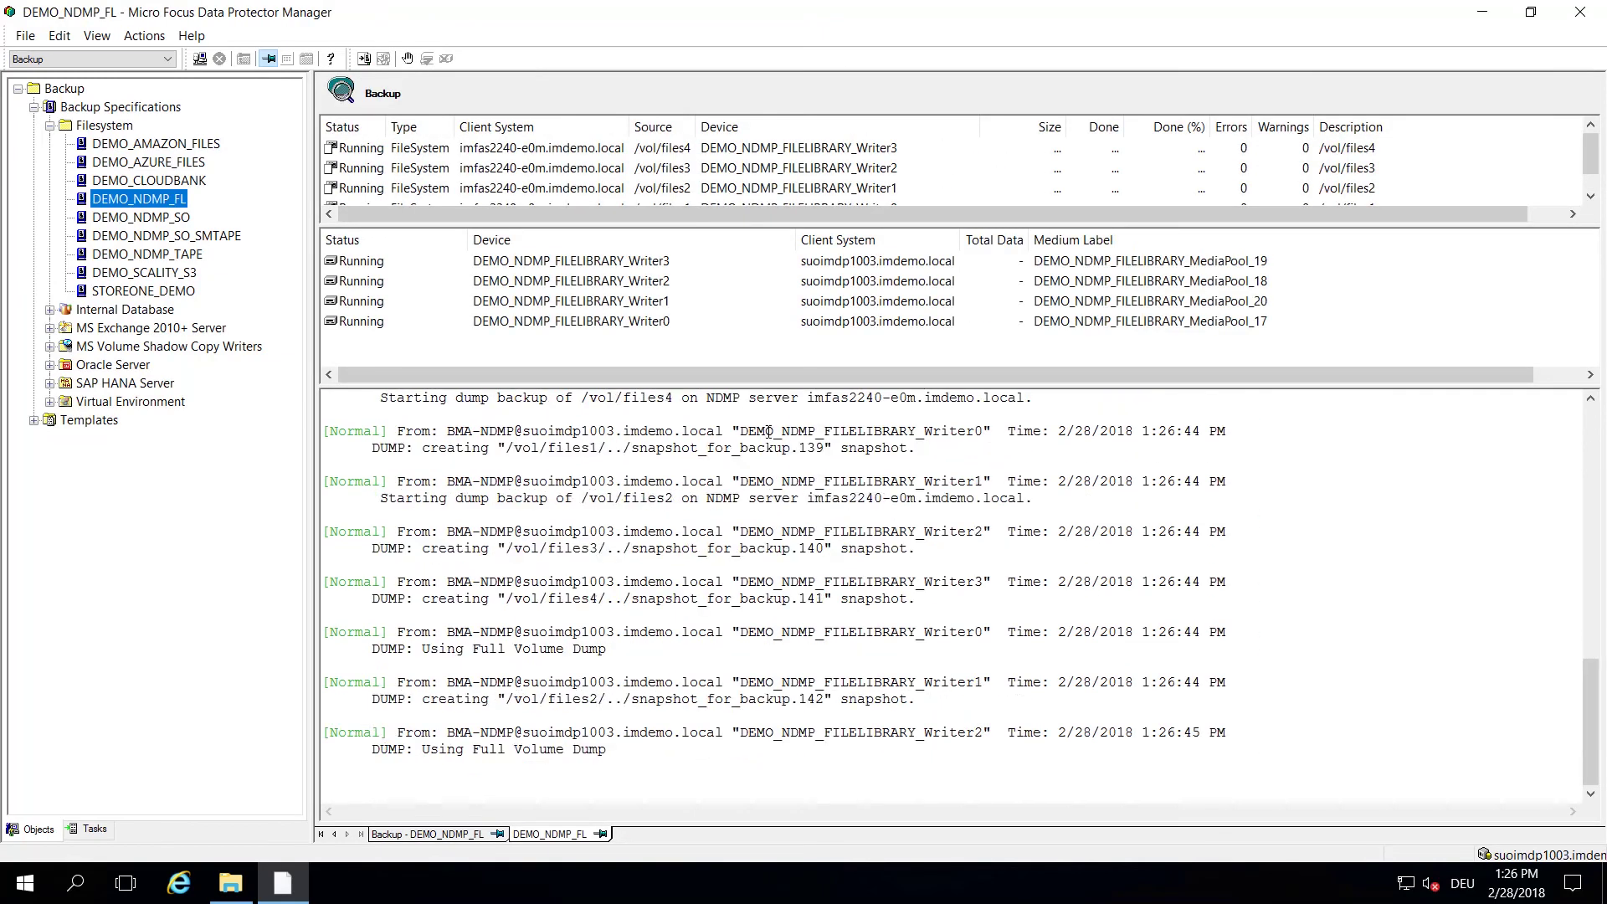
left_click_drag(648, 223, 647, 237)
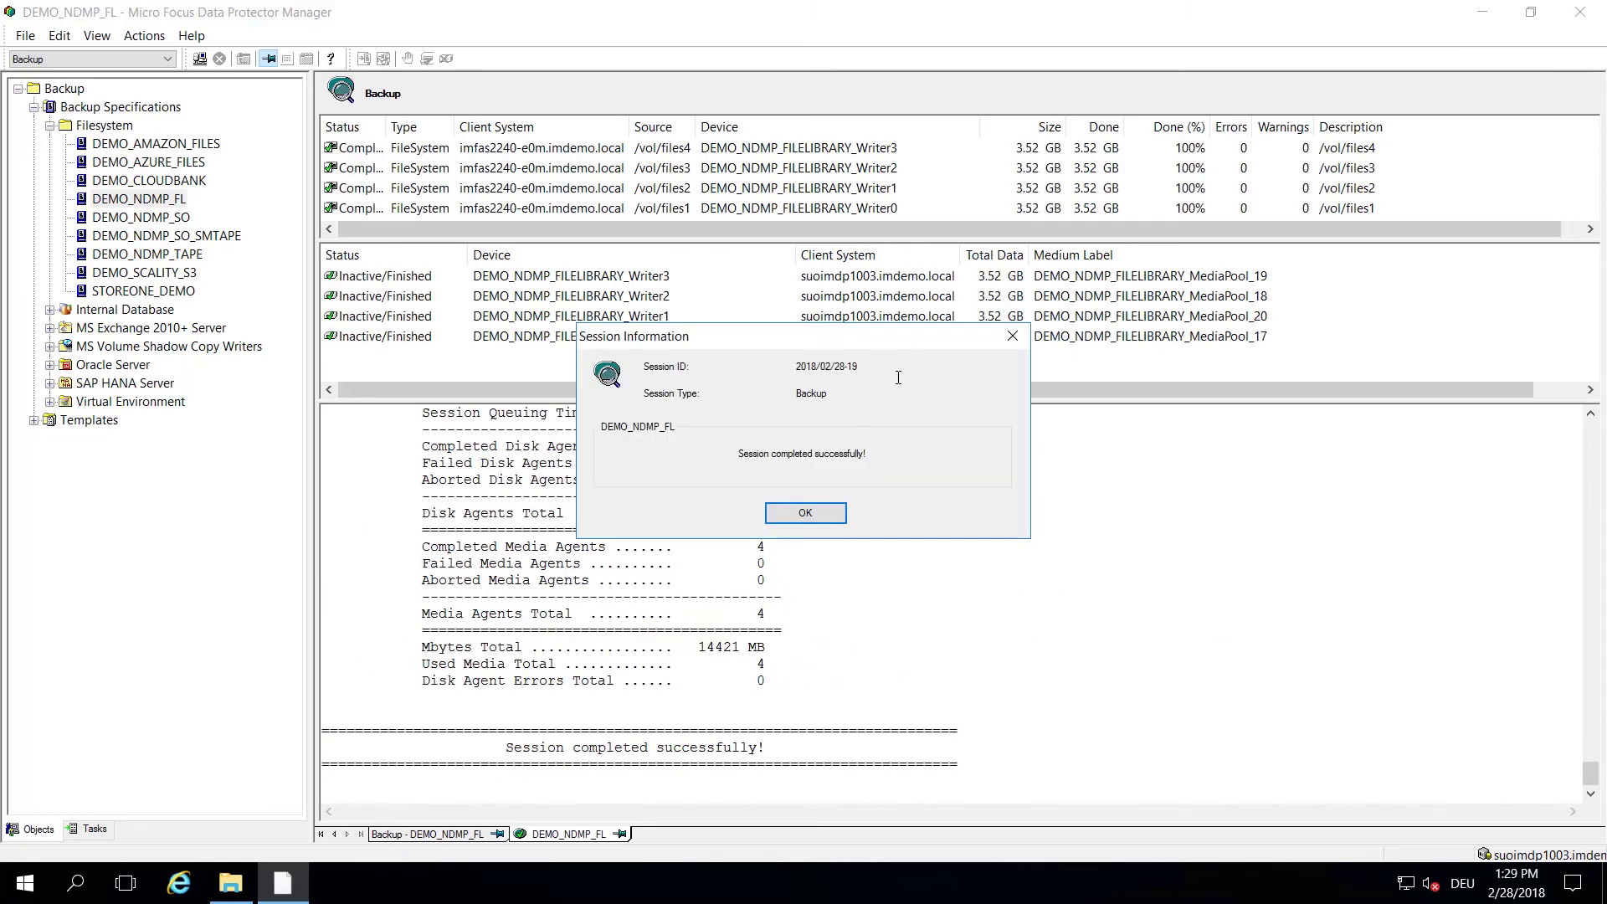
left_click(825, 515)
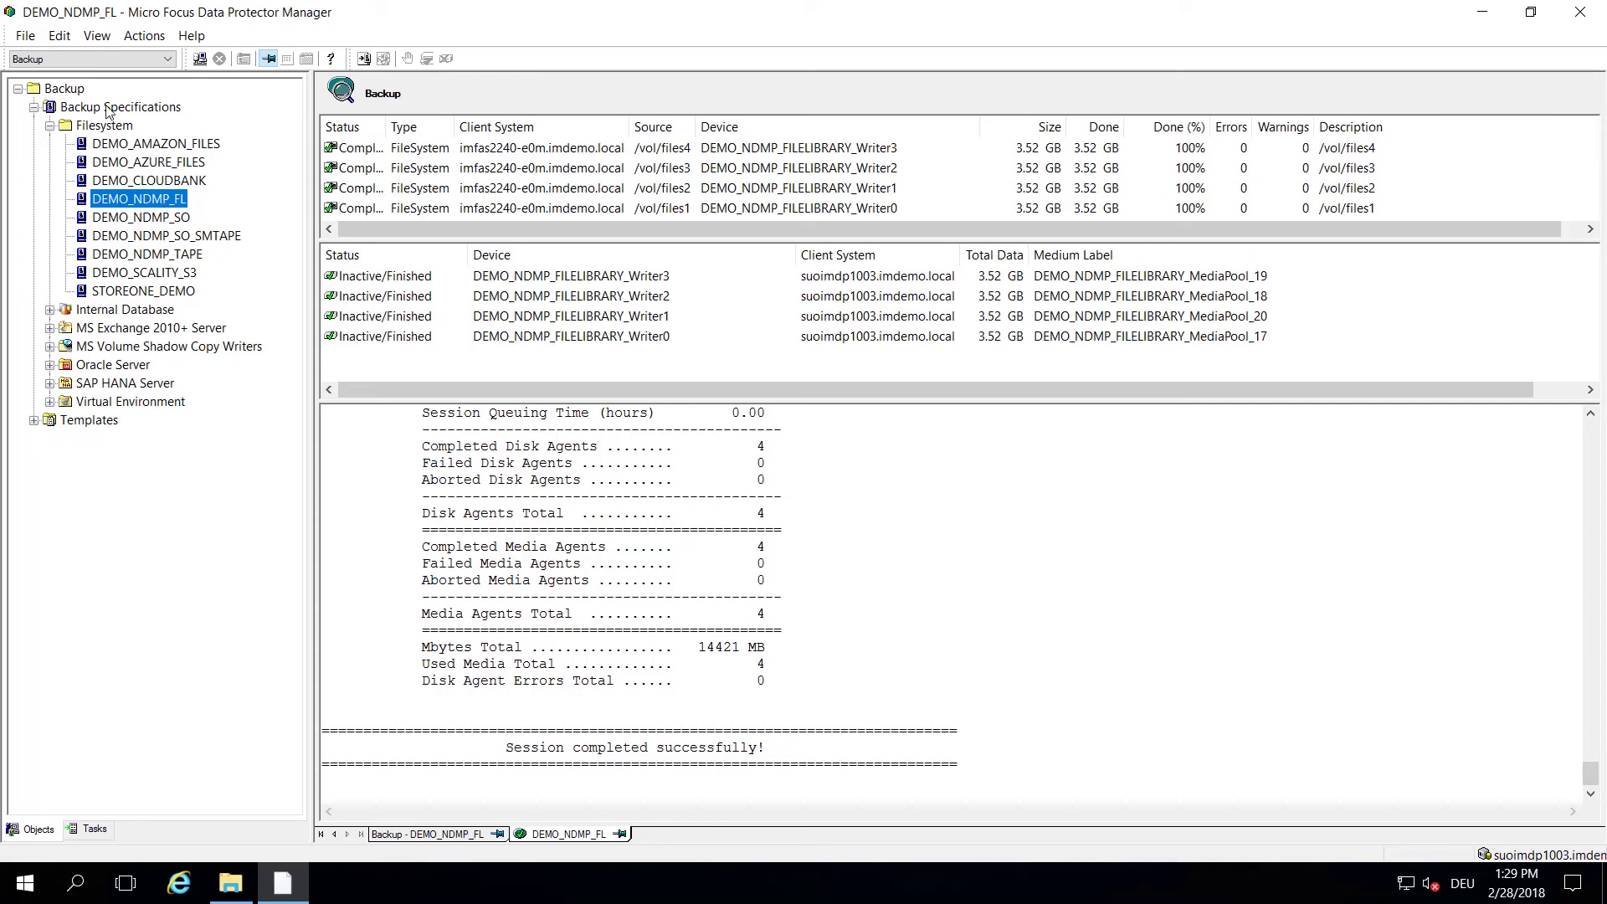
left_click(147, 59)
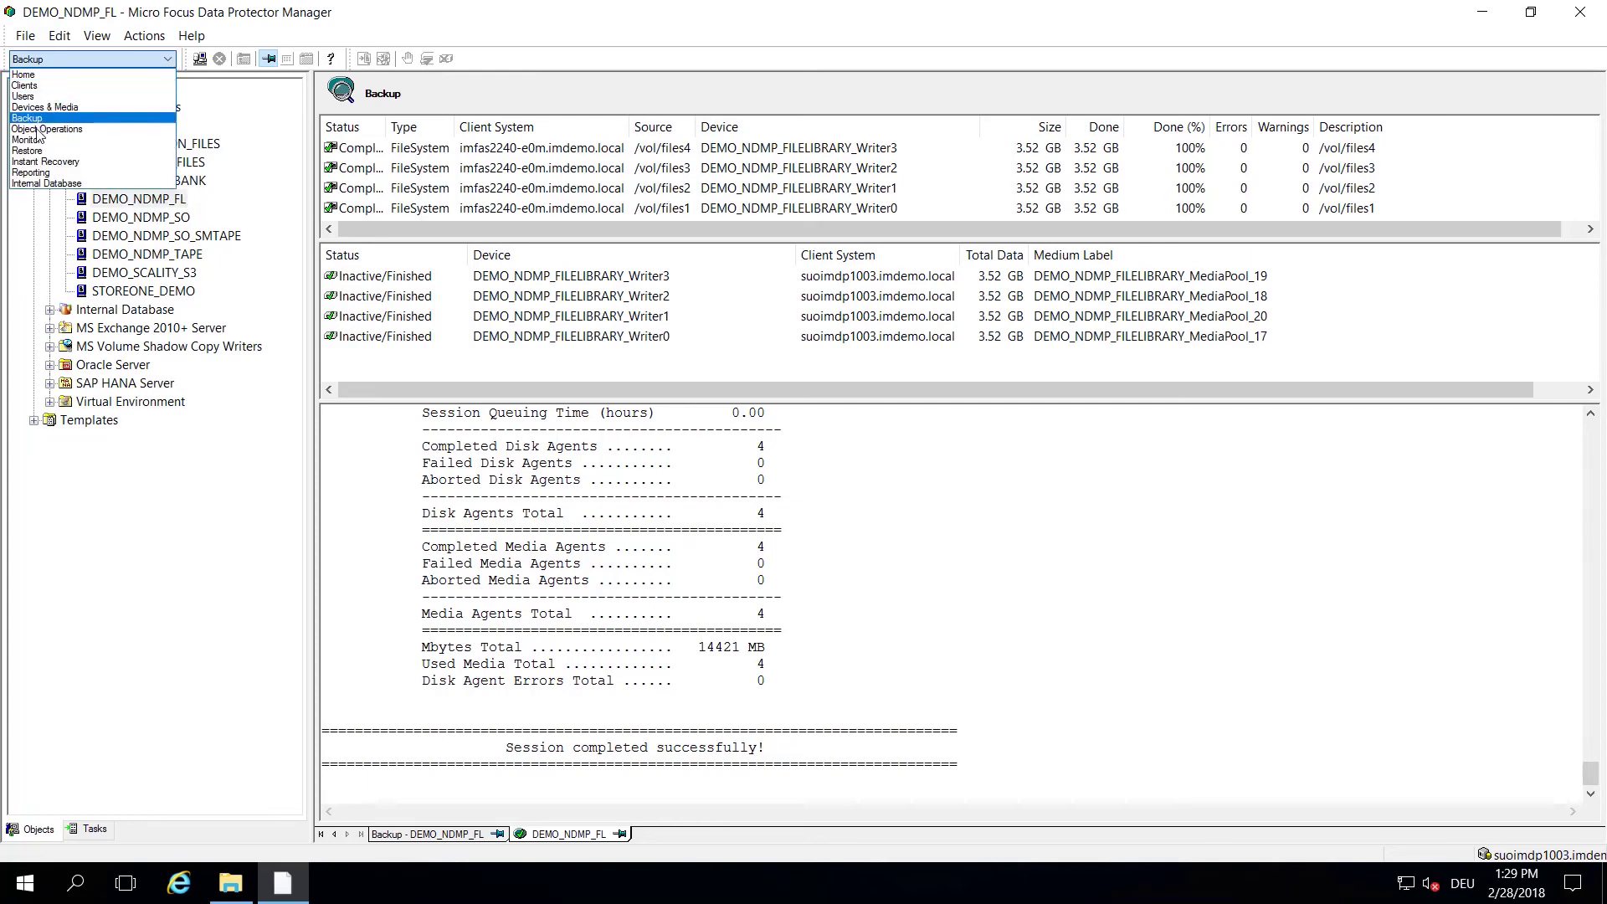
Step: In the refreshed Restore context, list the Filesystem volumes of imfas2240-e0m.imdemo.local
left_click(84, 151)
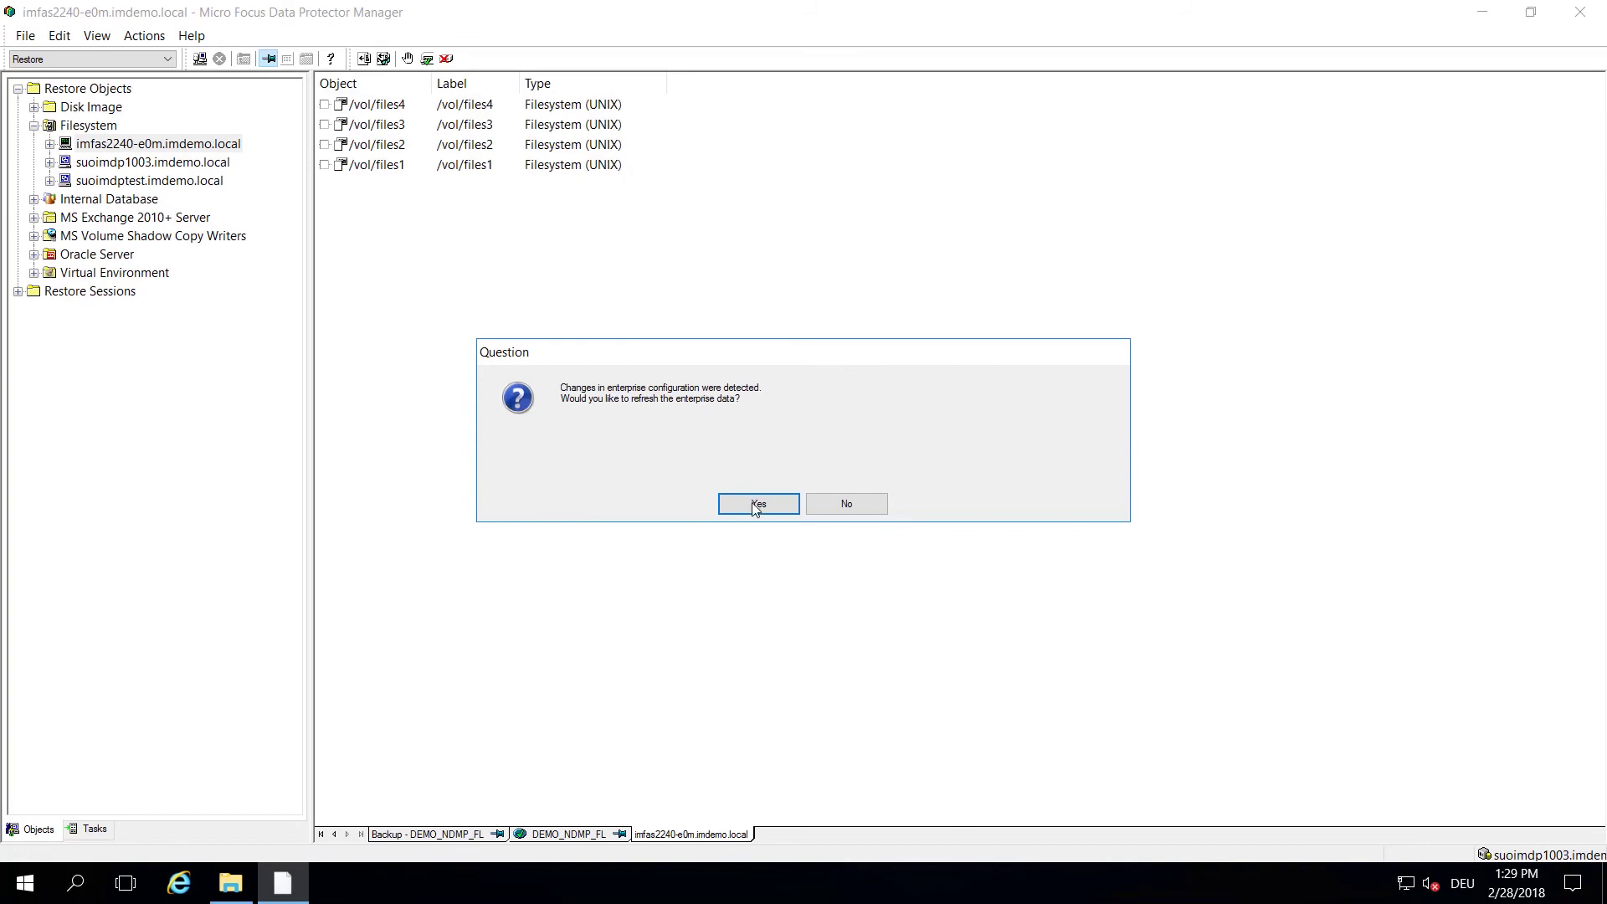
left_click(756, 504)
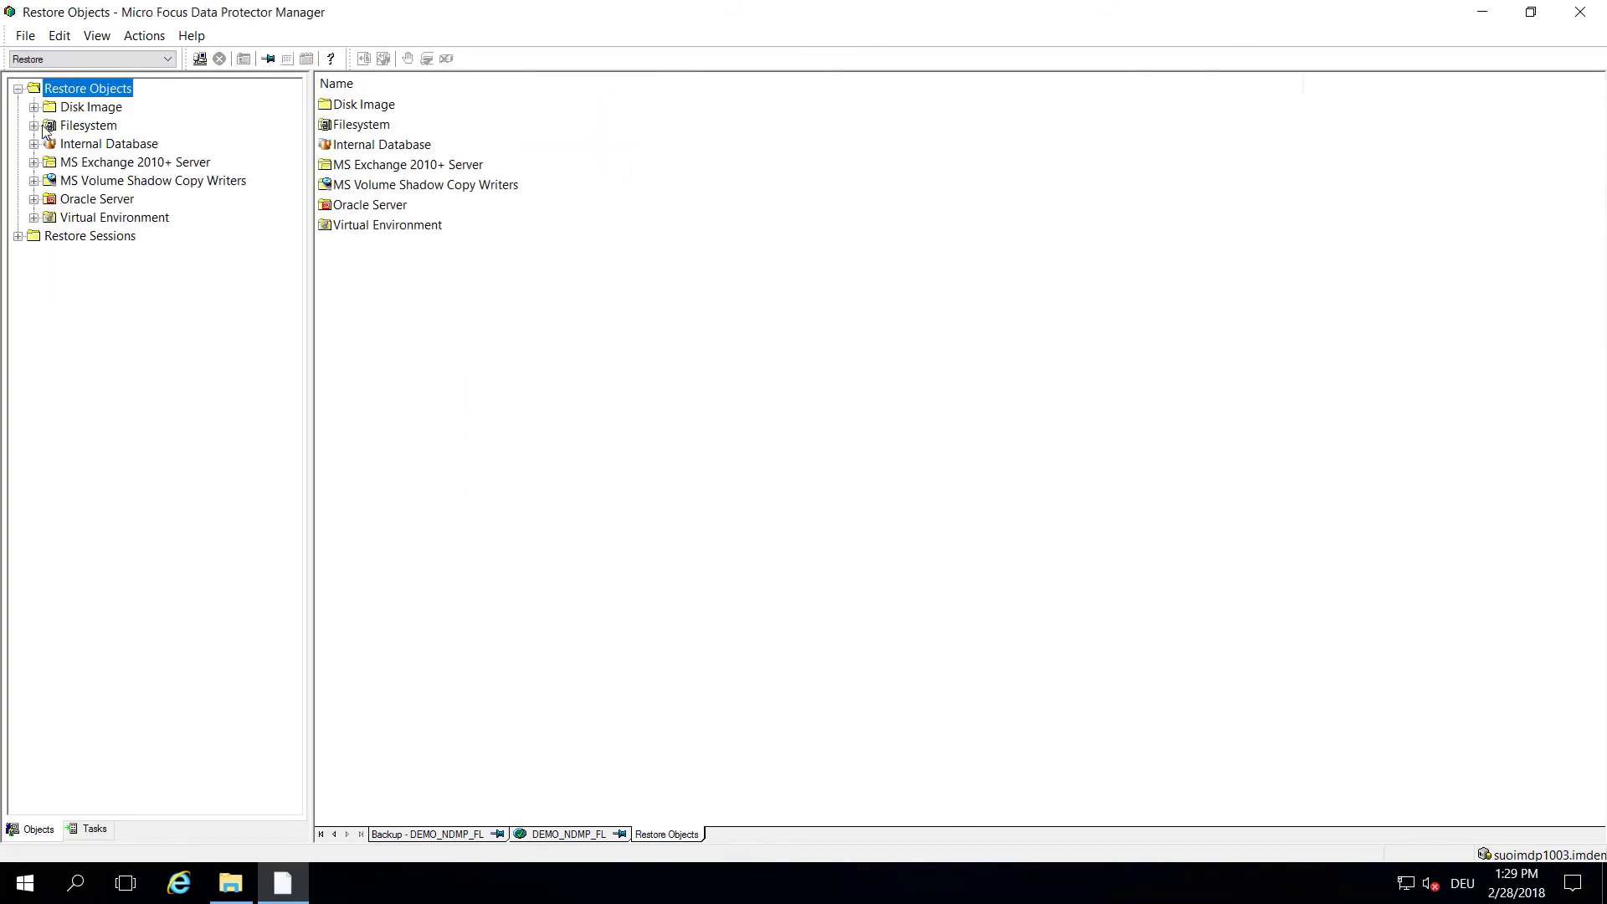
left_click(34, 125)
left_click(50, 143)
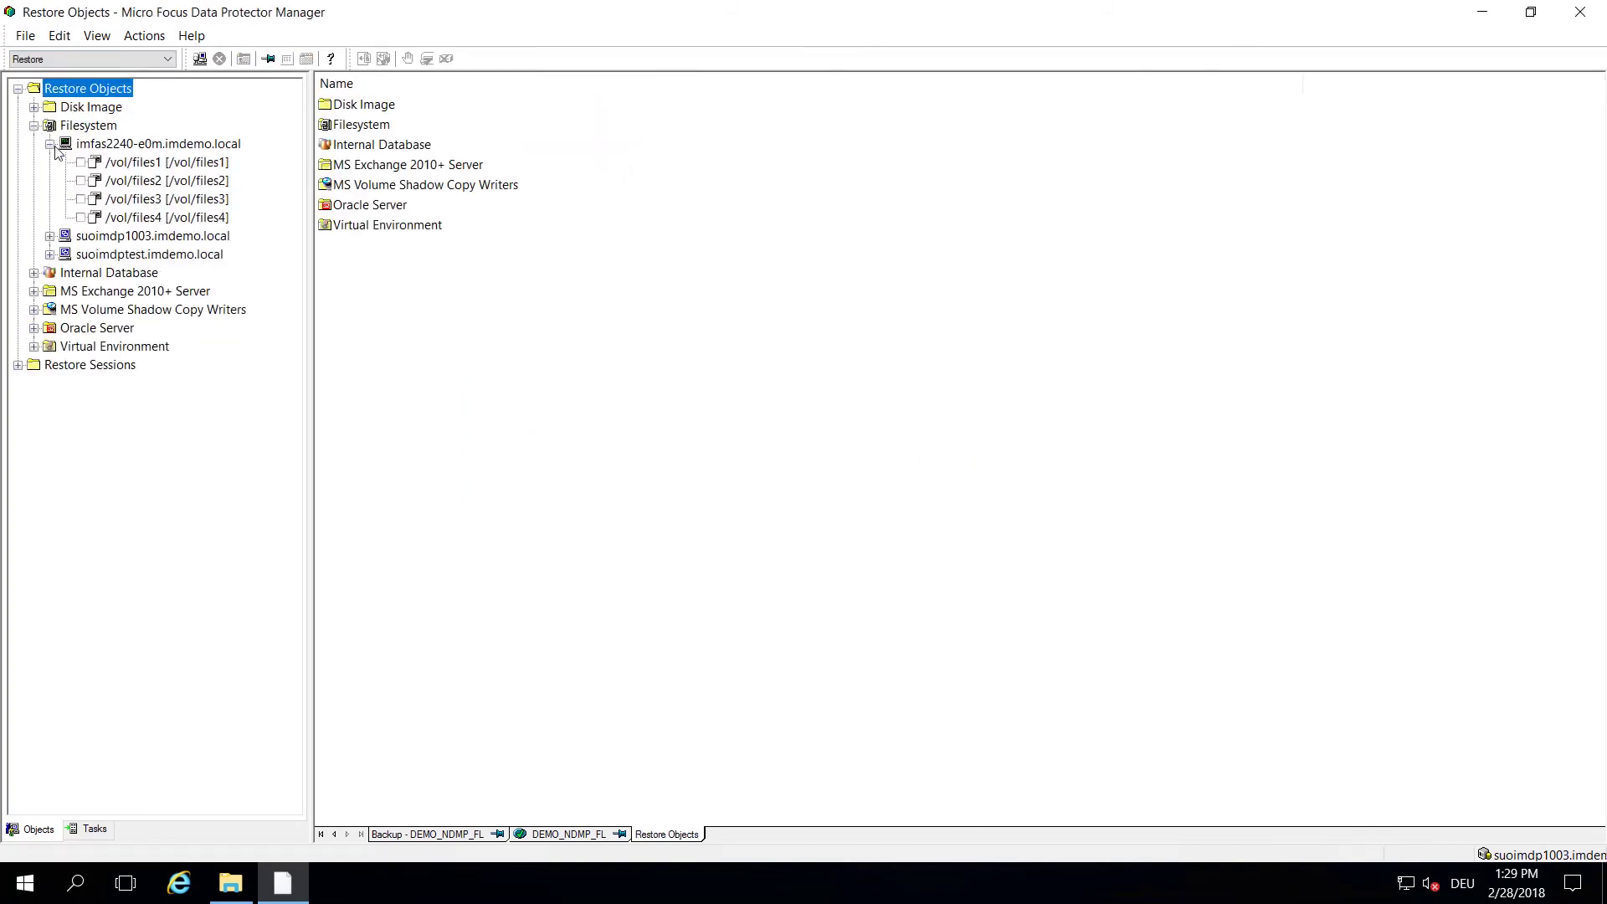
Step: Browse /vol/files1 and /vol/files2 into RMC 1.2, mark its files, then clear all selections
left_click(174, 166)
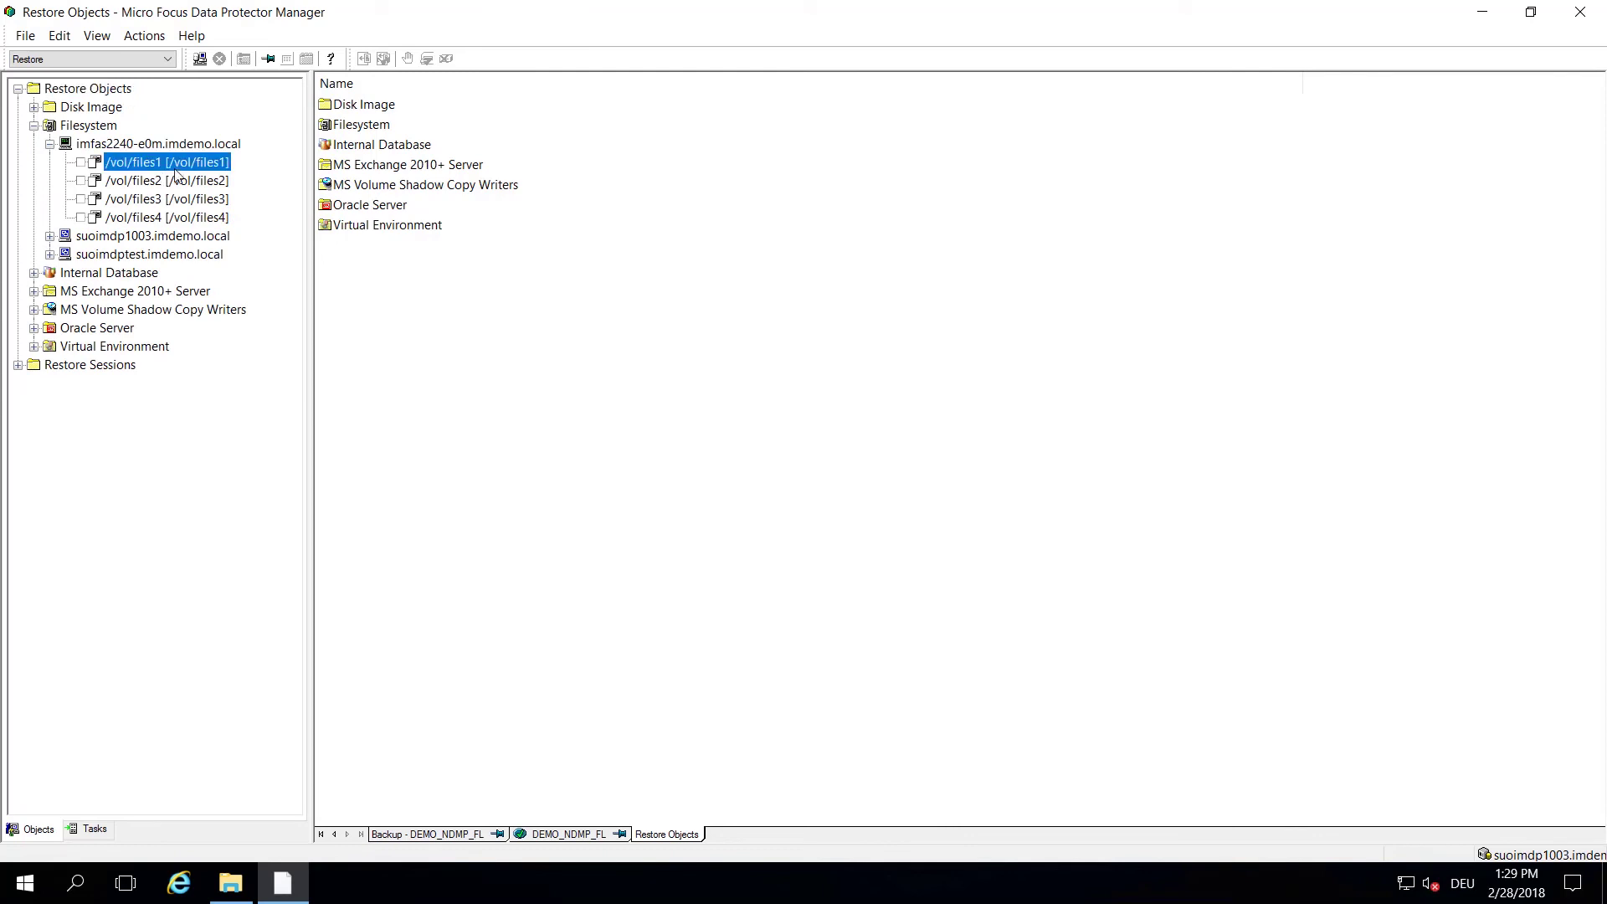
left_click(147, 183)
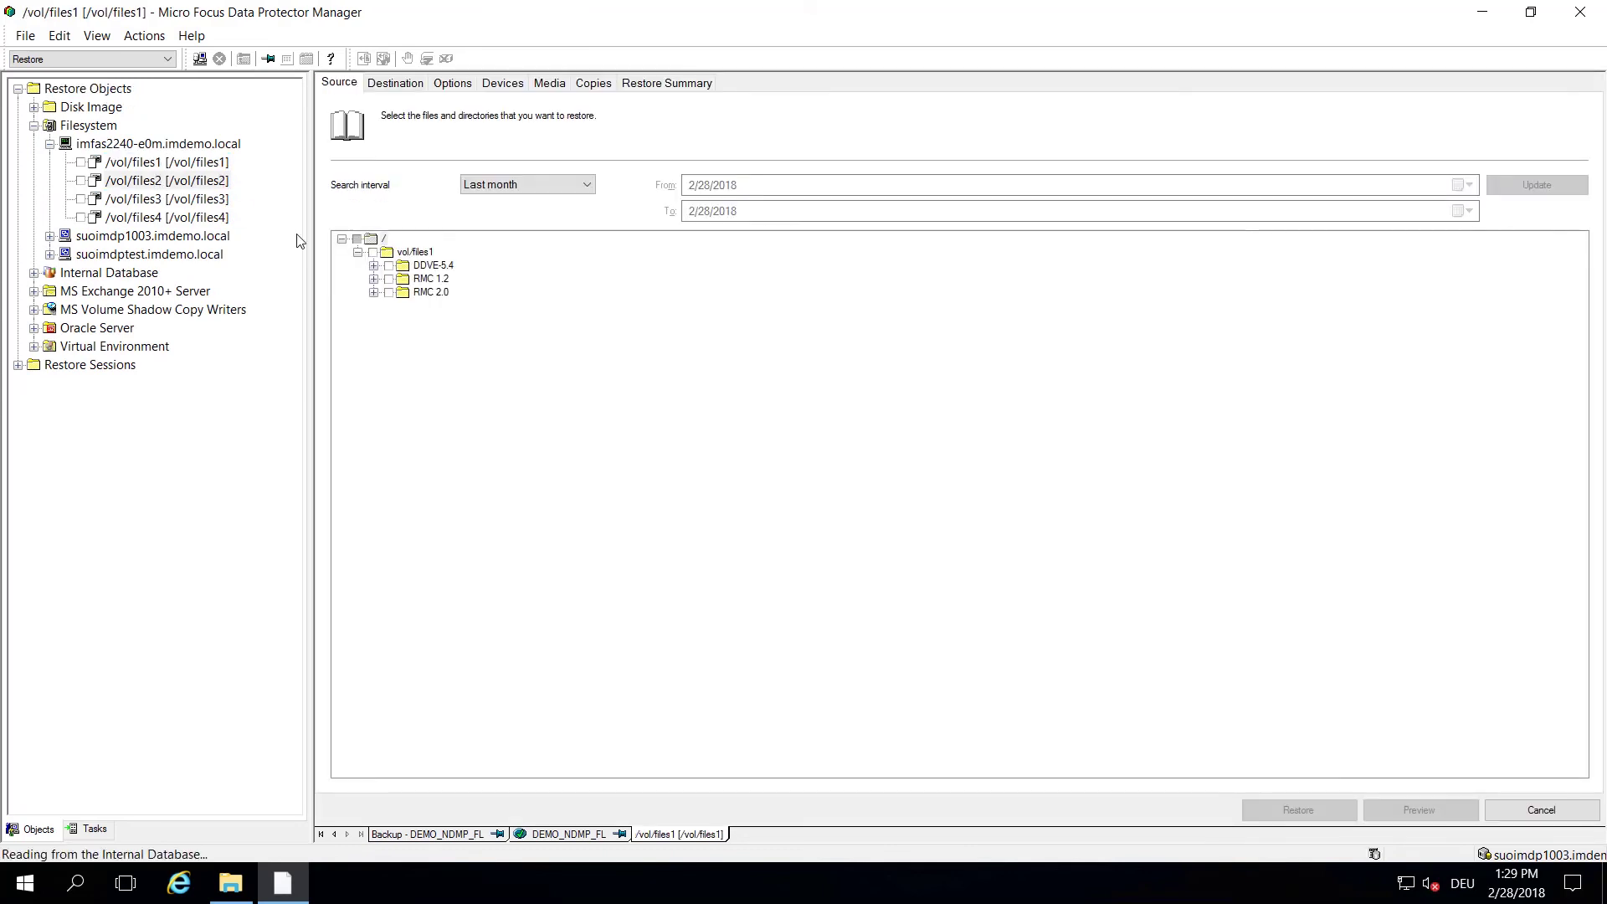
left_click(373, 279)
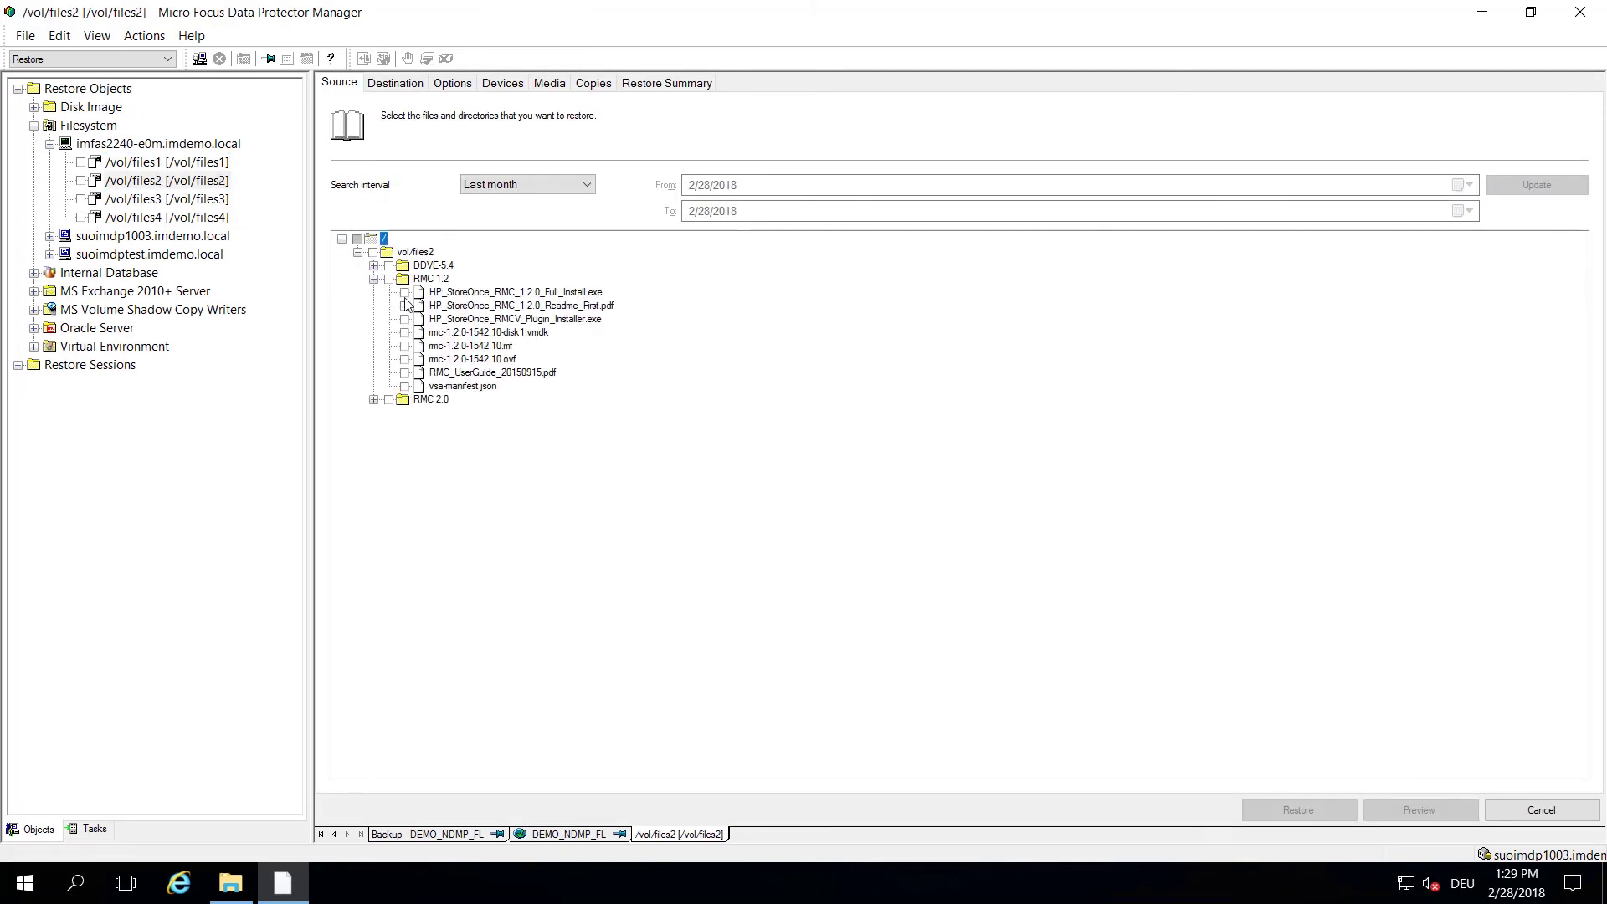
left_click(405, 293)
left_click(390, 280)
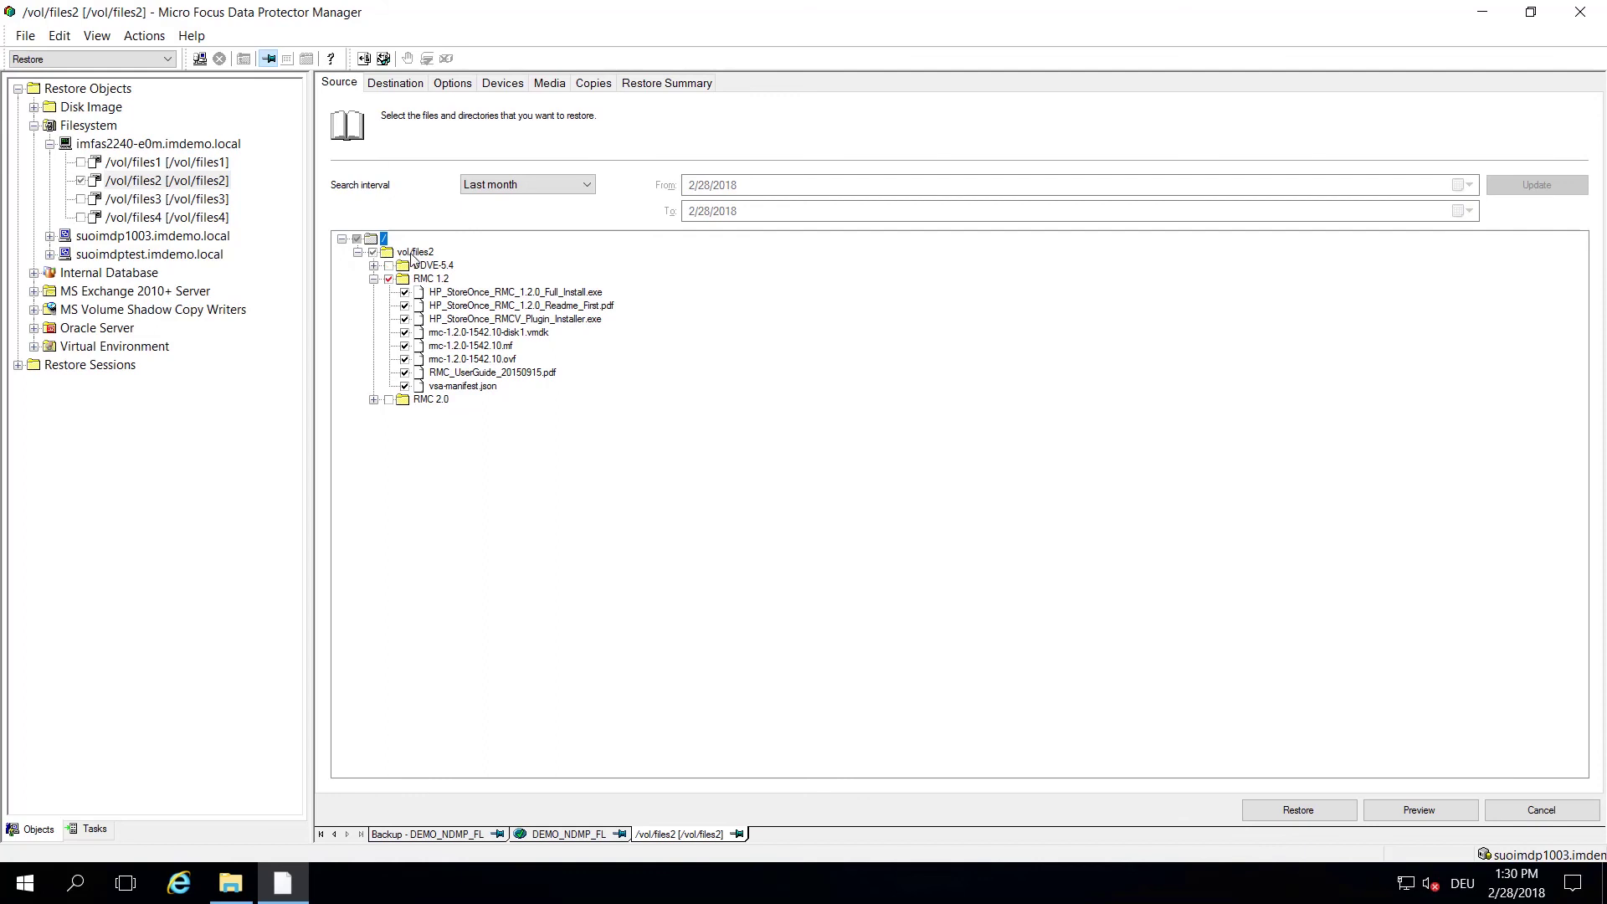
left_click(81, 181)
left_click(51, 146)
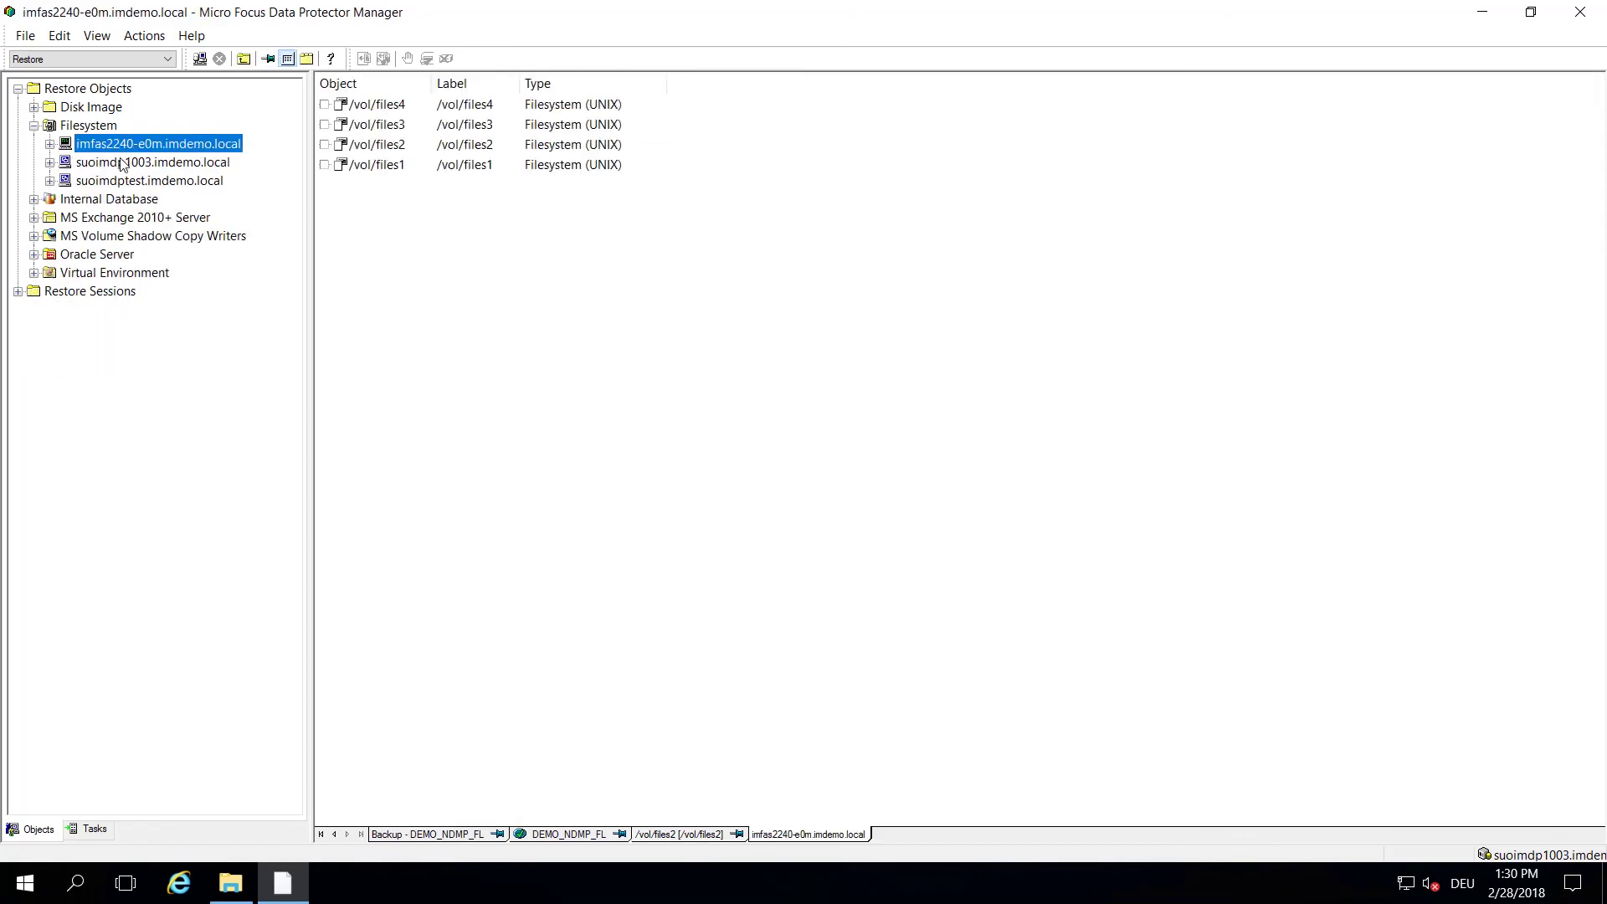